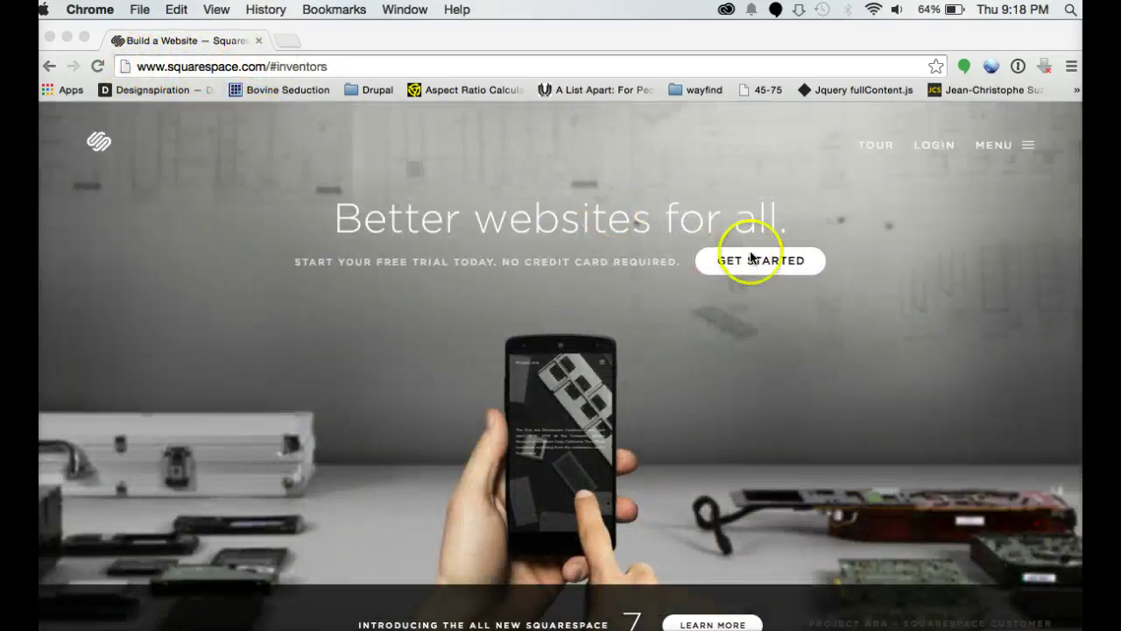
# Open the template gallery and scroll down through the available designs.
pyautogui.click(753, 259)
pyautogui.click(751, 260)
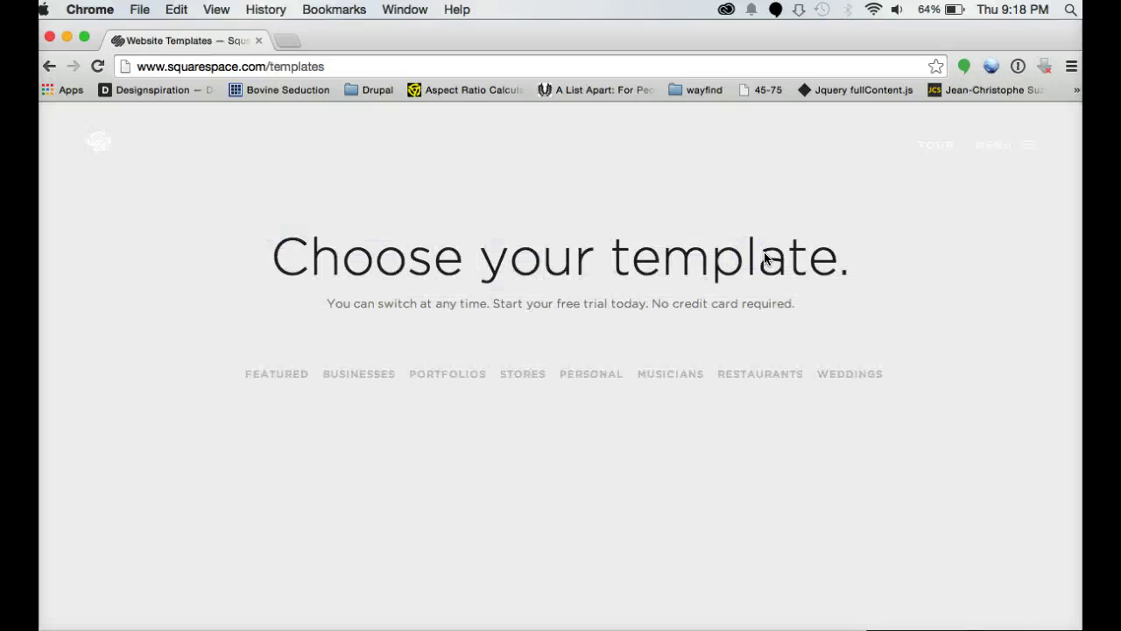
pyautogui.scroll(-1, 442, 327)
pyautogui.moveTo(488, 450)
pyautogui.scroll(-5, 493, 453)
pyautogui.scroll(2, 490, 453)
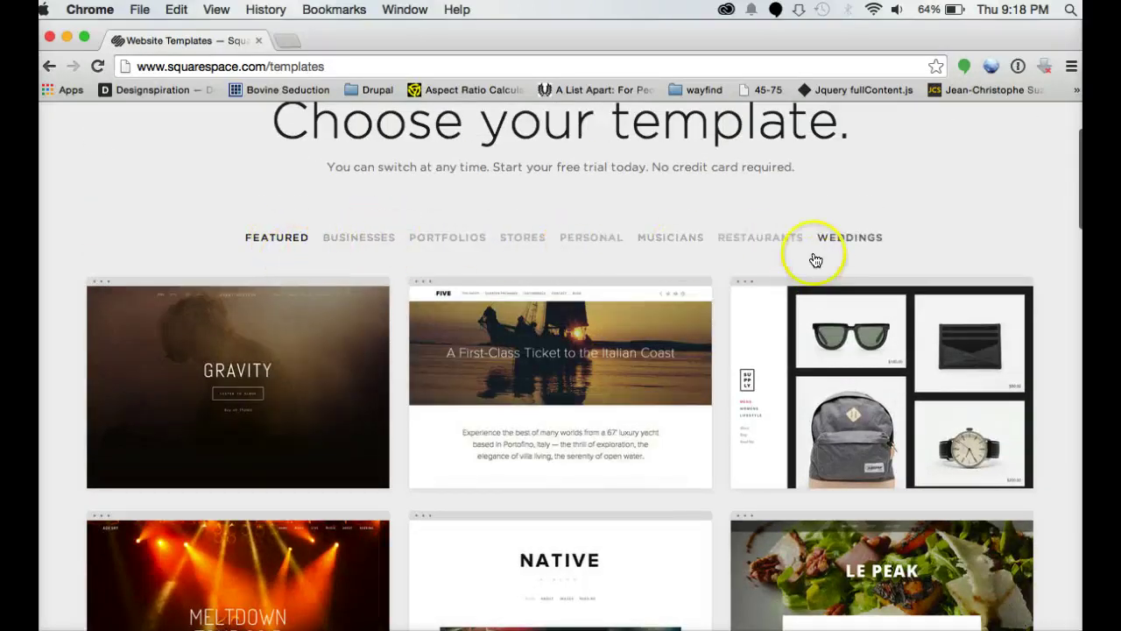
pyautogui.moveTo(645, 327)
pyautogui.scroll(-2, 642, 334)
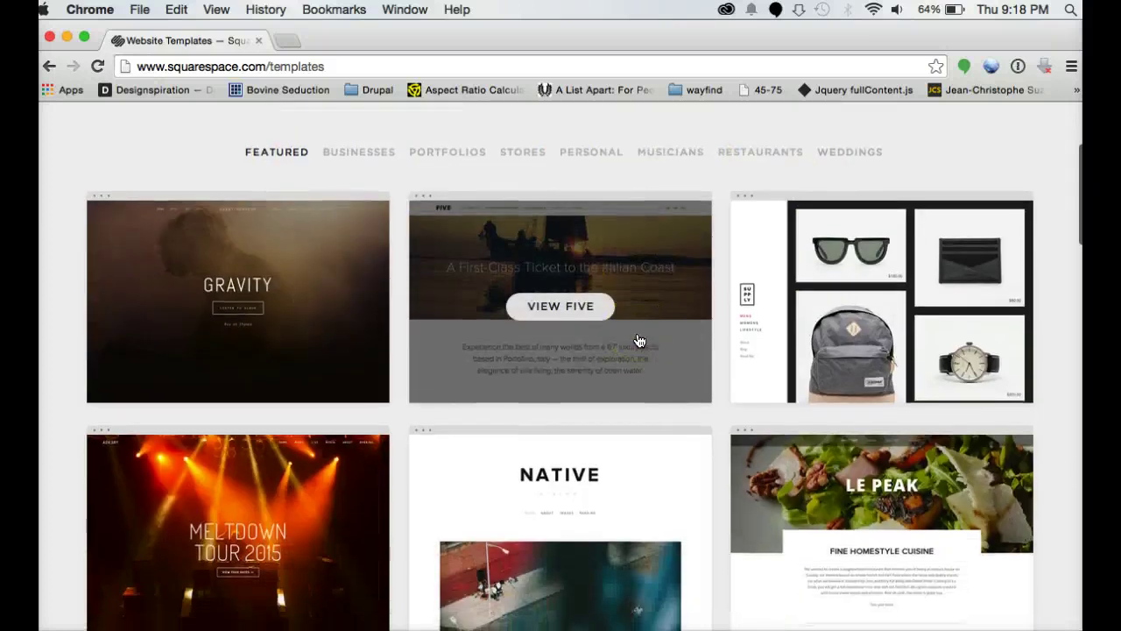
pyautogui.scroll(-10, 639, 341)
pyautogui.scroll(-20, 639, 341)
pyautogui.scroll(-5, 640, 340)
pyautogui.scroll(-8, 639, 341)
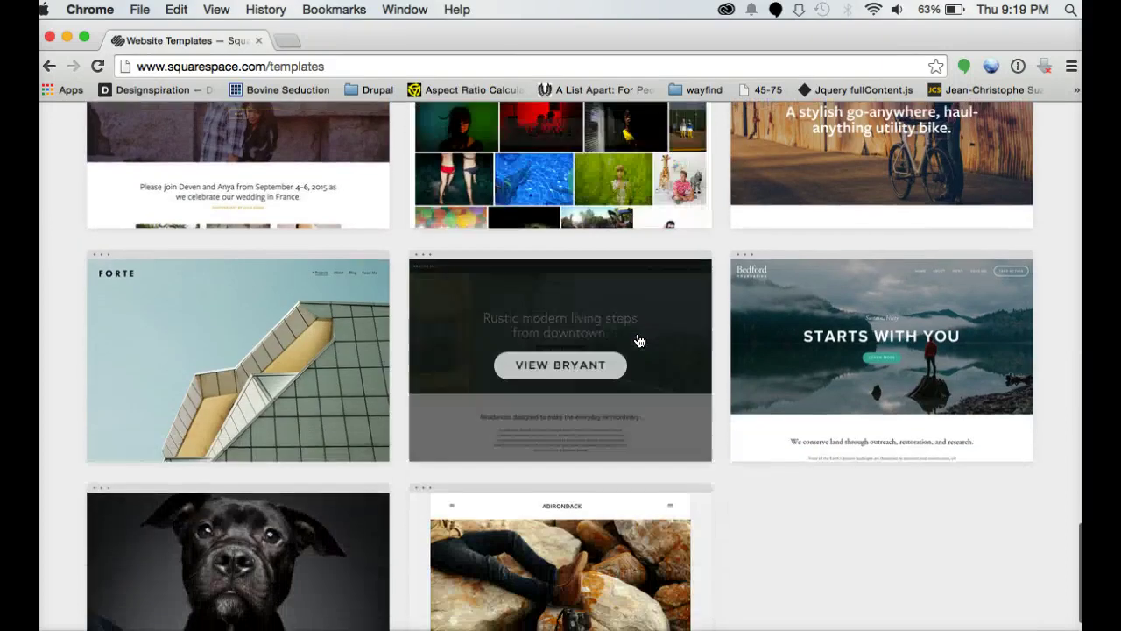
# Scroll back up the grid and open the Alex template's detail page.
pyautogui.scroll(3, 638, 338)
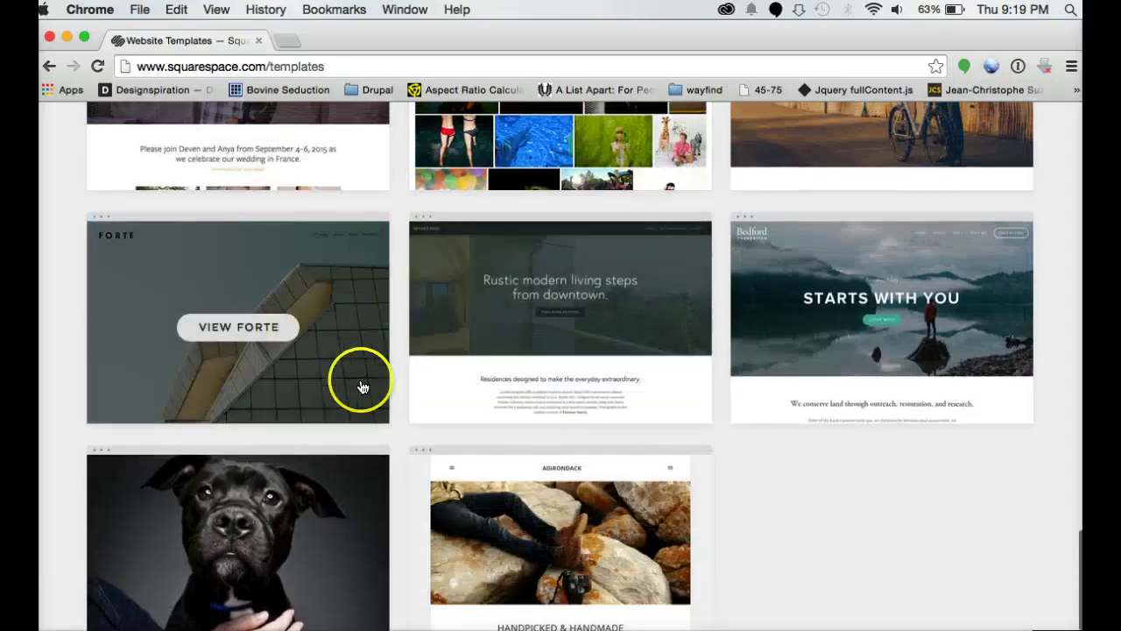
pyautogui.scroll(1, 283, 368)
pyautogui.scroll(10, 282, 369)
pyautogui.scroll(6, 288, 375)
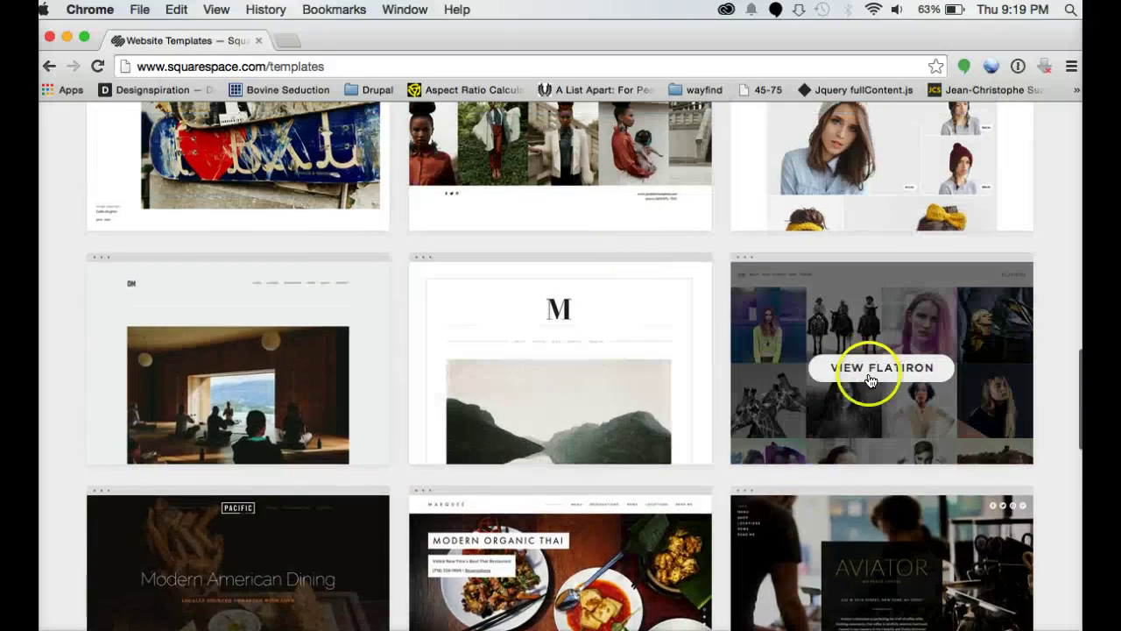
pyautogui.scroll(2, 858, 401)
pyautogui.scroll(3, 862, 405)
pyautogui.click(843, 368)
pyautogui.scroll(10, 575, 366)
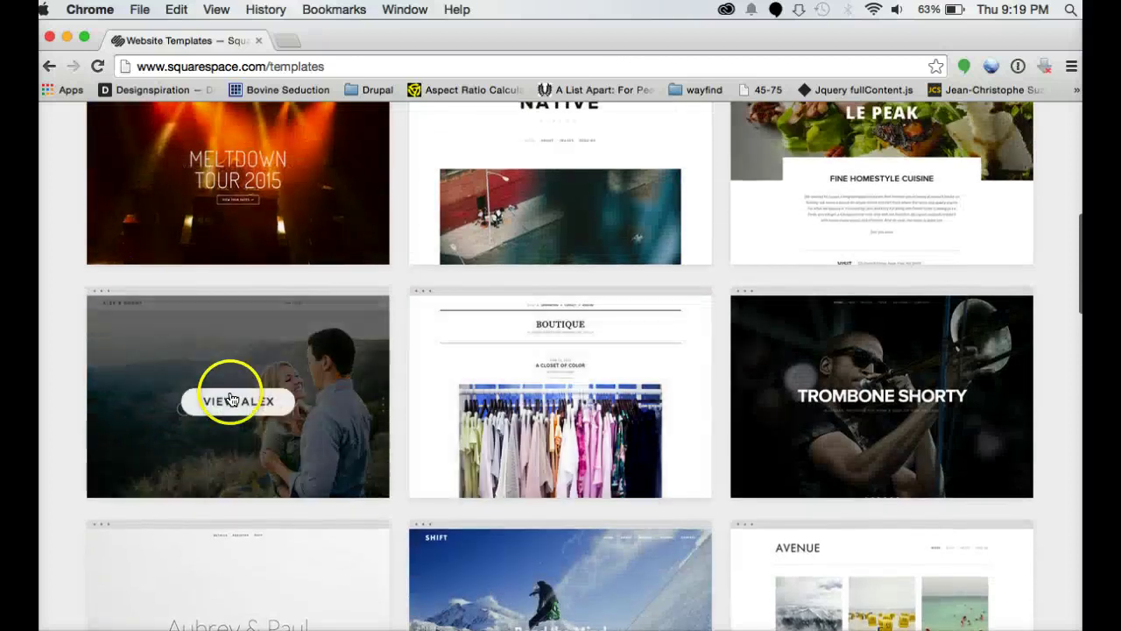
pyautogui.click(232, 400)
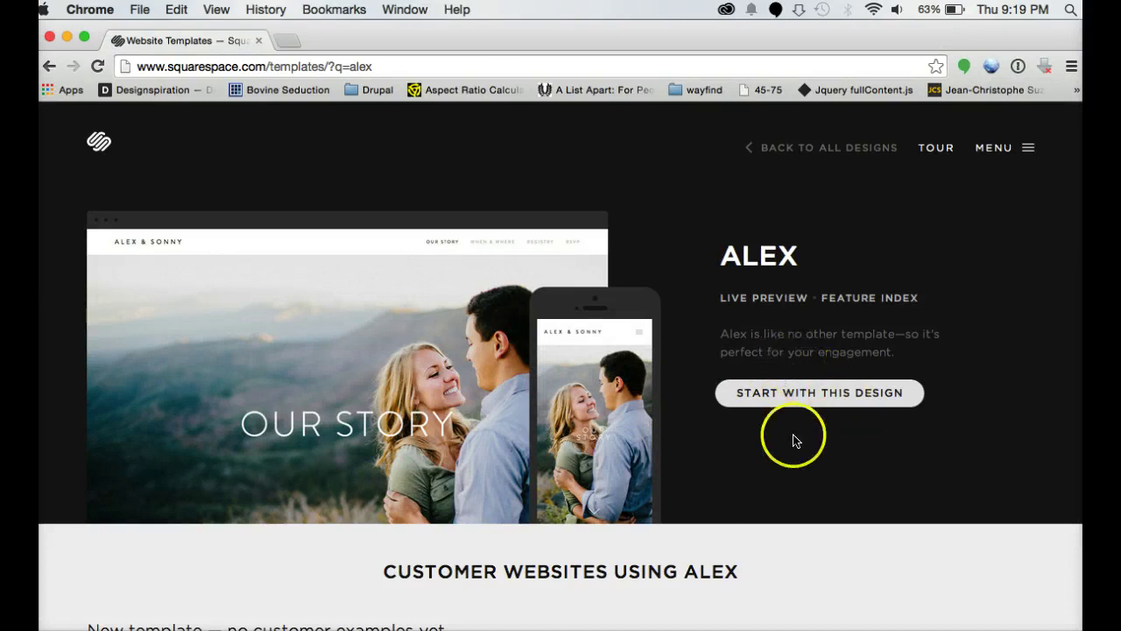
# Skim the Alex template details, then go back twice to the Squarespace homepage.
pyautogui.scroll(-3, 698, 525)
pyautogui.scroll(2, 697, 527)
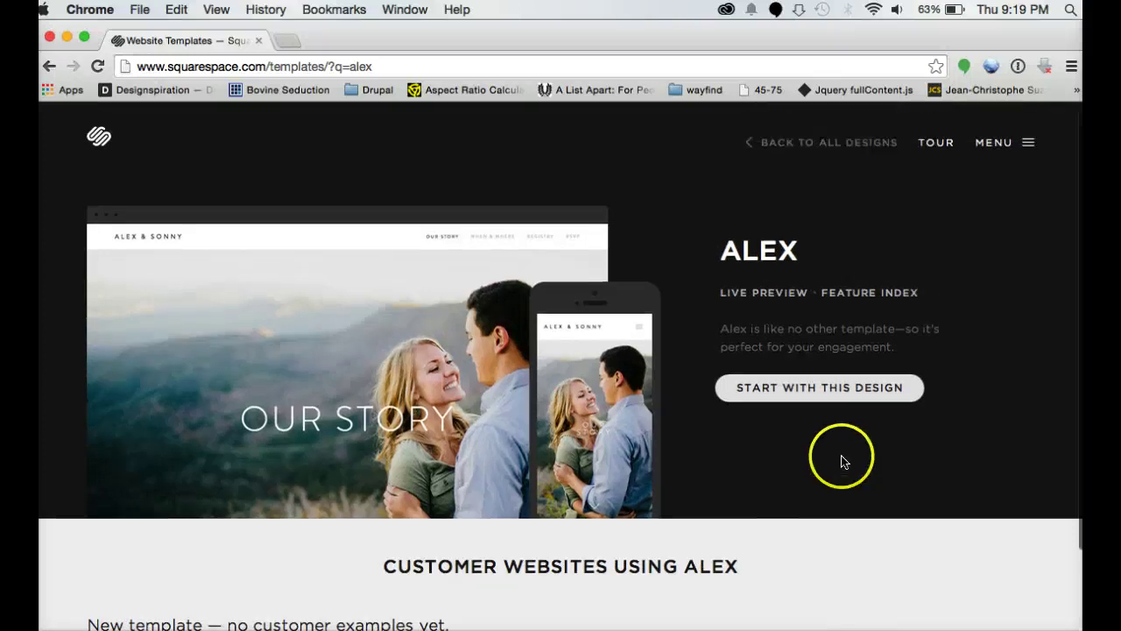
pyautogui.scroll(-3, 642, 430)
pyautogui.scroll(4, 645, 435)
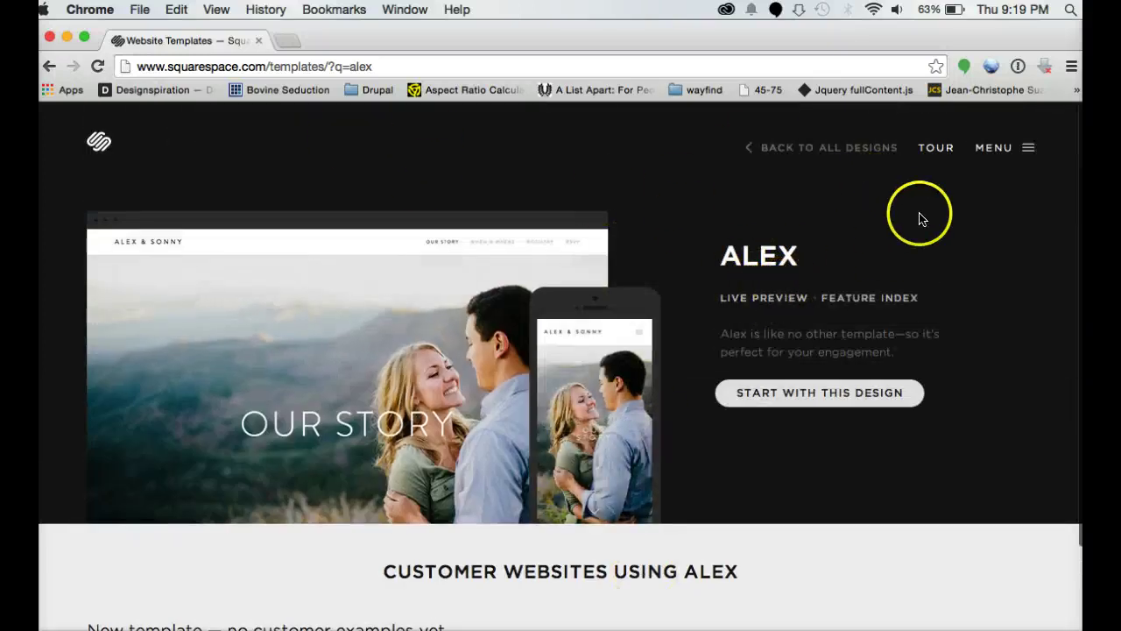
pyautogui.click(54, 66)
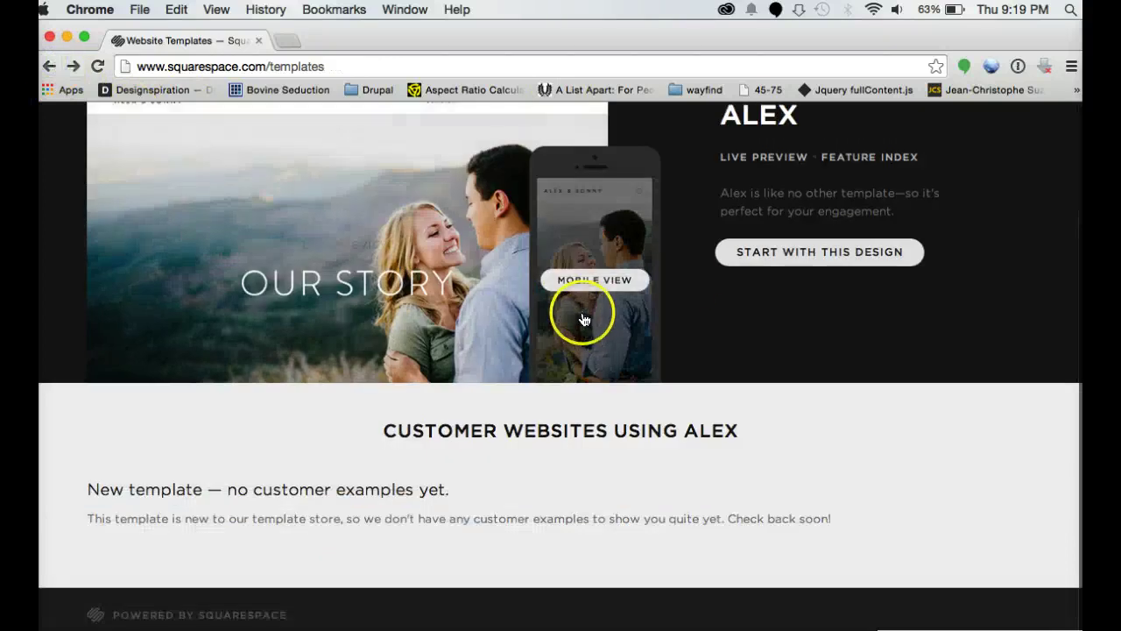
pyautogui.click(50, 67)
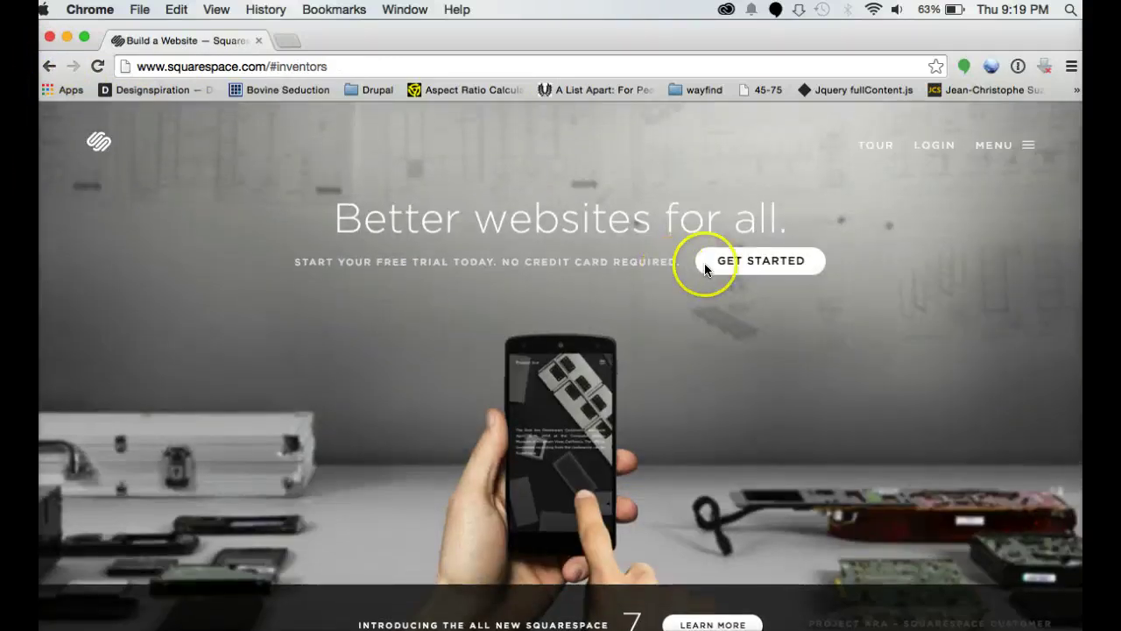
# Reopen the template gallery and scroll down to the Galapagos design.
pyautogui.click(759, 260)
pyautogui.scroll(-2, 617, 398)
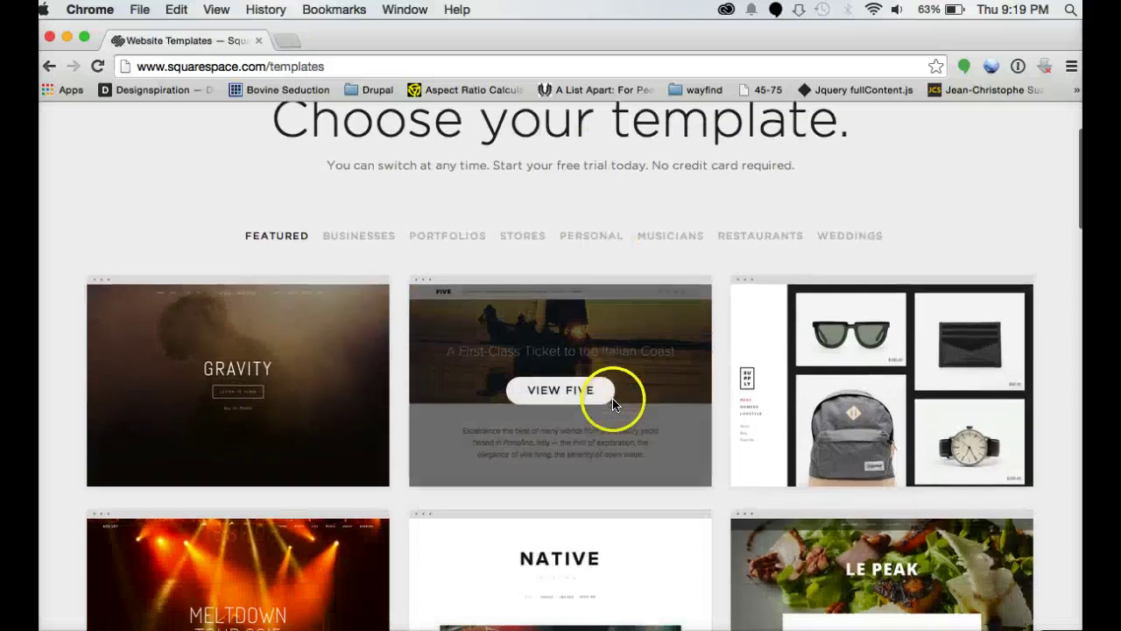
pyautogui.scroll(-5, 880, 424)
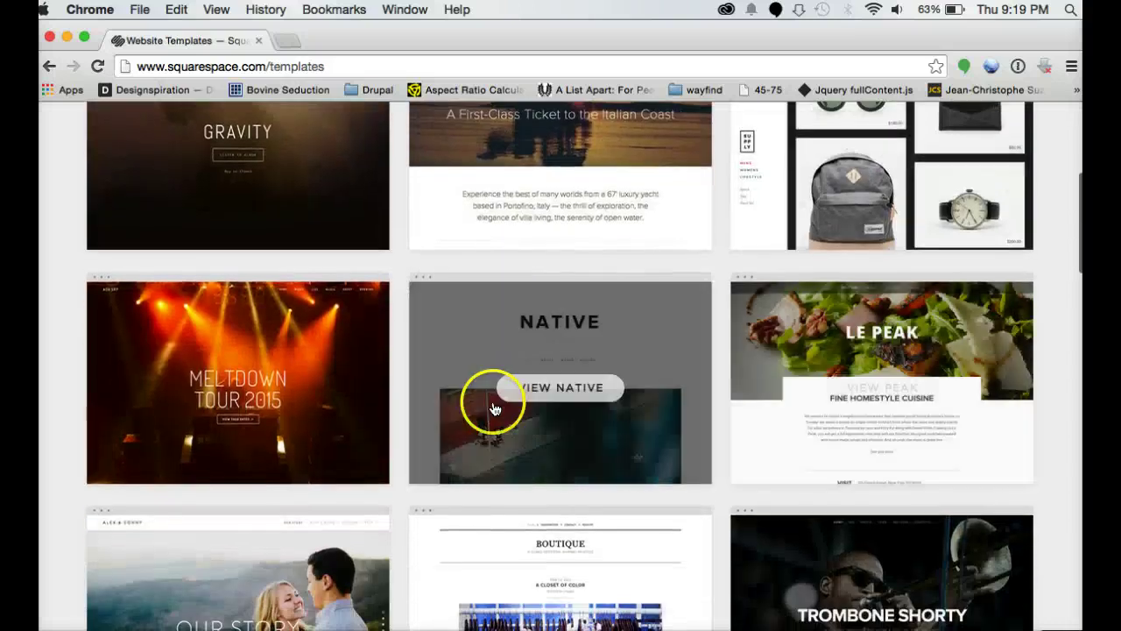
pyautogui.scroll(-6, 496, 403)
pyautogui.scroll(-4, 493, 409)
pyautogui.scroll(-3, 493, 385)
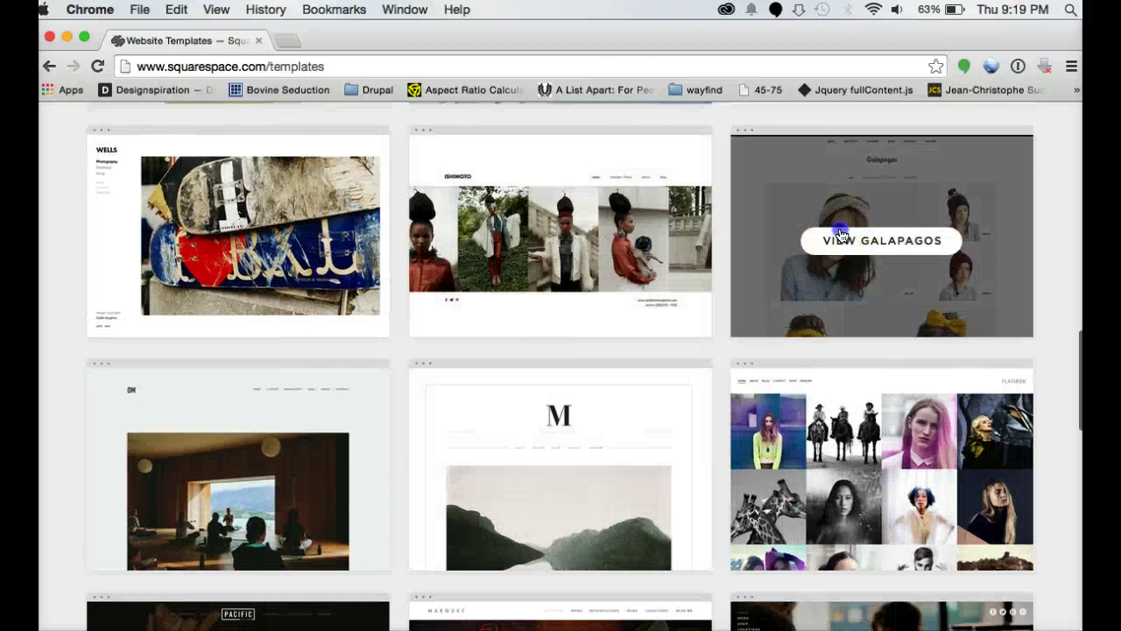
# Open the Galapagos template and scroll through its customer websites.
pyautogui.click(810, 263)
pyautogui.scroll(-5, 708, 357)
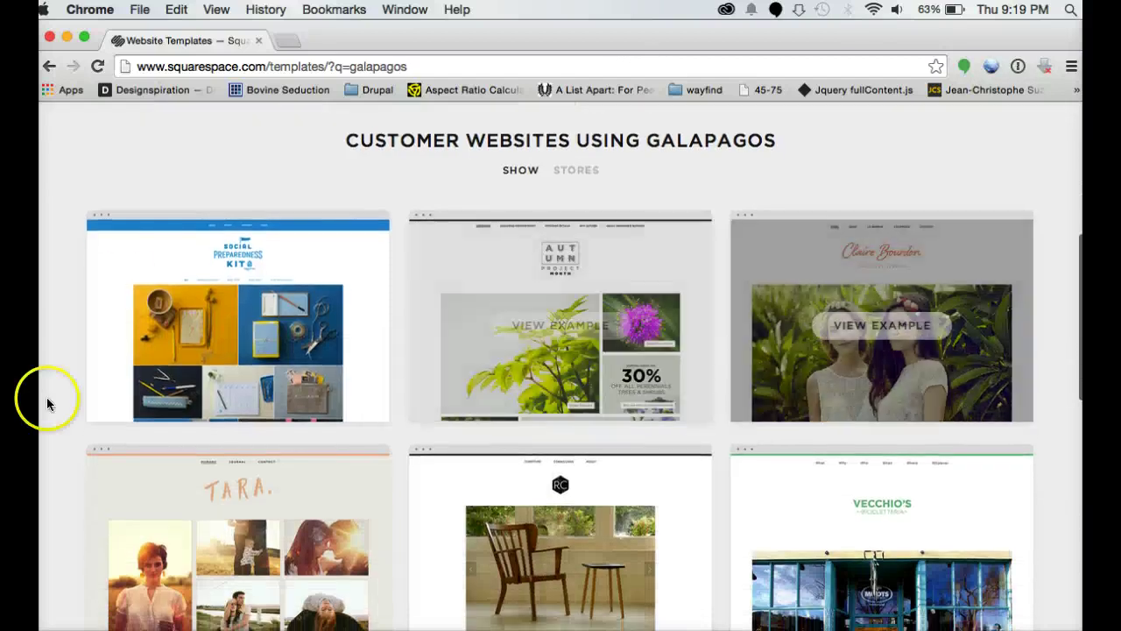
pyautogui.scroll(-10, 766, 571)
pyautogui.scroll(-4, 771, 574)
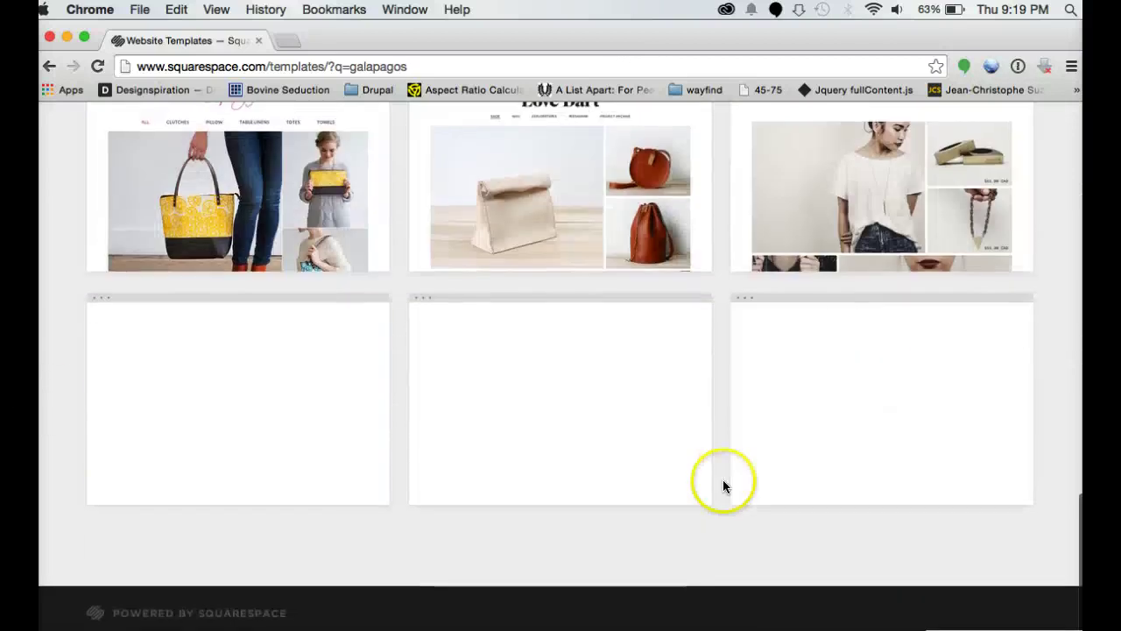
pyautogui.scroll(2, 543, 275)
pyautogui.scroll(15, 394, 210)
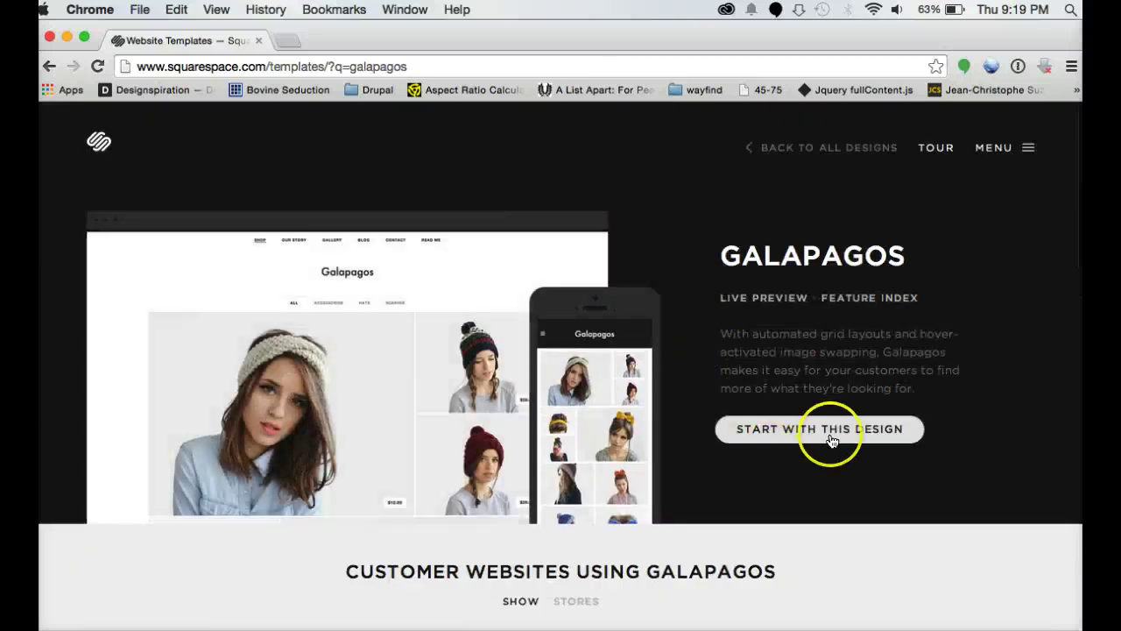
# Return to all designs and scroll the template grid back to Alex.
pyautogui.click(817, 166)
pyautogui.scroll(-7, 538, 306)
pyautogui.scroll(-3, 550, 306)
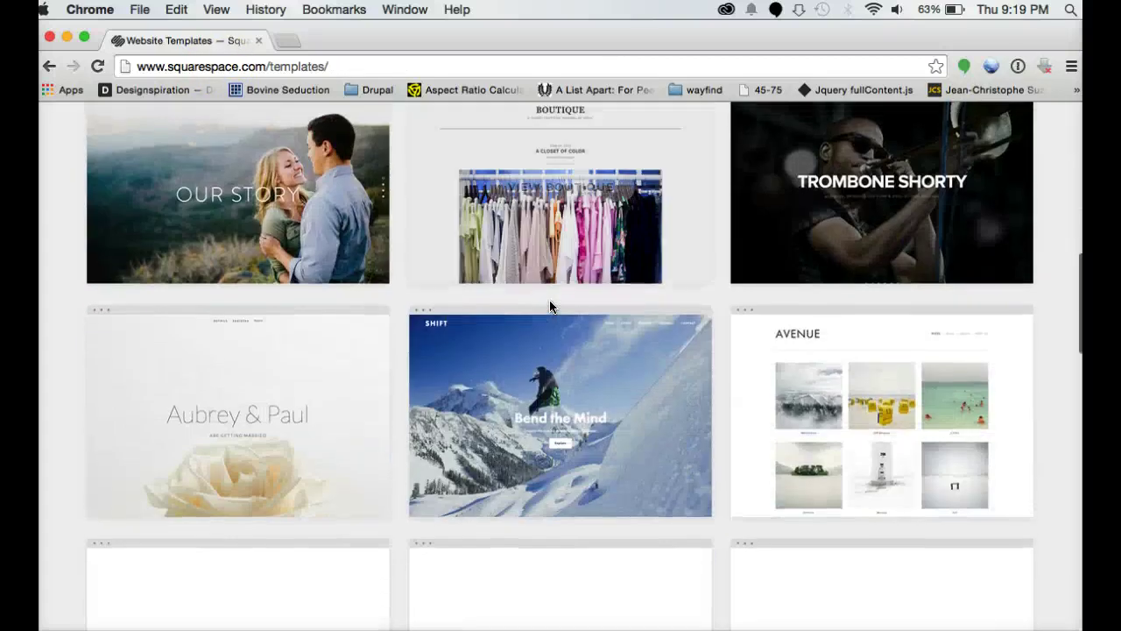
pyautogui.scroll(2, 437, 298)
# Reopen Alex, launch its live demo, and scroll through the Our Story page.
pyautogui.click(250, 322)
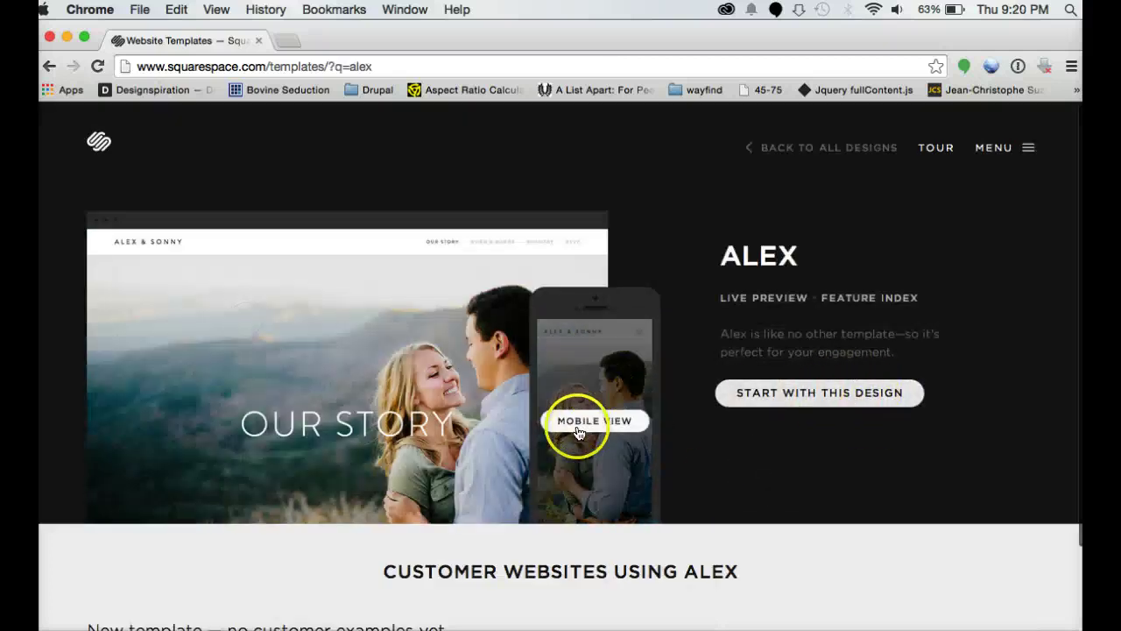
pyautogui.click(371, 385)
pyautogui.click(634, 453)
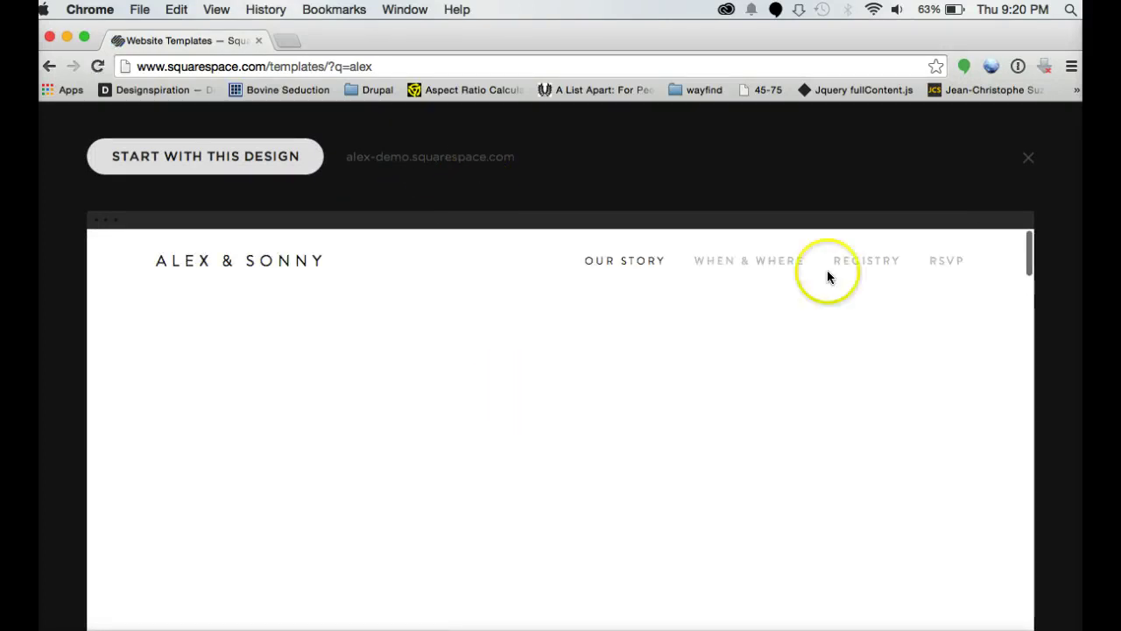
pyautogui.scroll(-5, 701, 438)
pyautogui.scroll(-3, 690, 467)
pyautogui.scroll(10, 690, 468)
pyautogui.scroll(-2, 688, 367)
pyautogui.scroll(4, 693, 445)
pyautogui.scroll(-10, 736, 473)
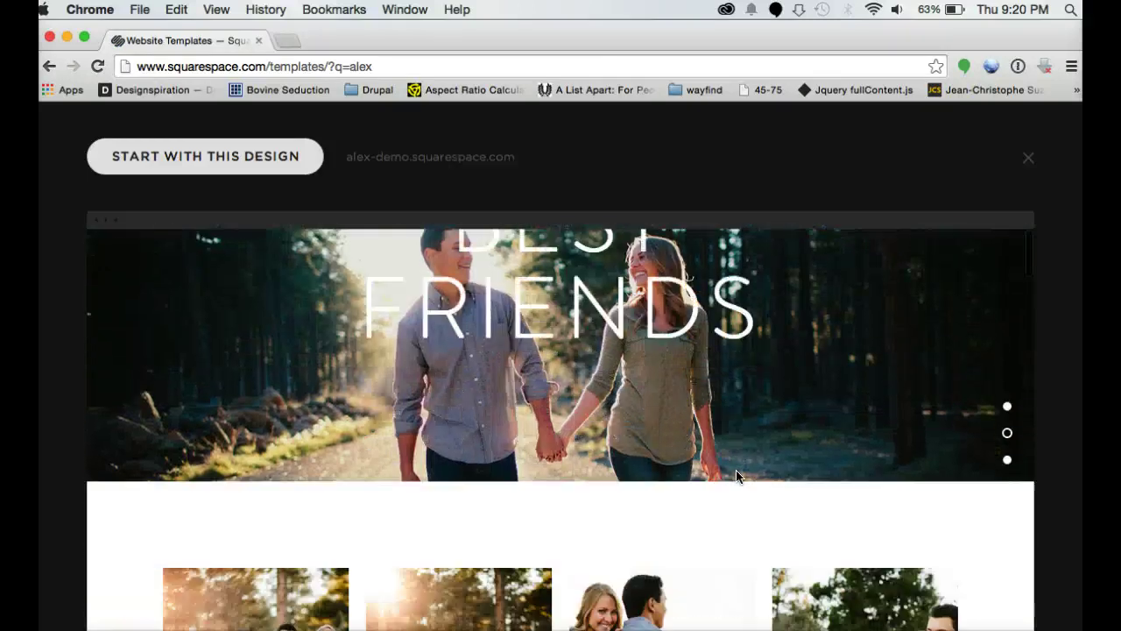
pyautogui.scroll(-6, 735, 475)
pyautogui.scroll(9, 754, 464)
# Jump to the She Said Yes section of the demo's Our Story page.
pyautogui.click(1006, 486)
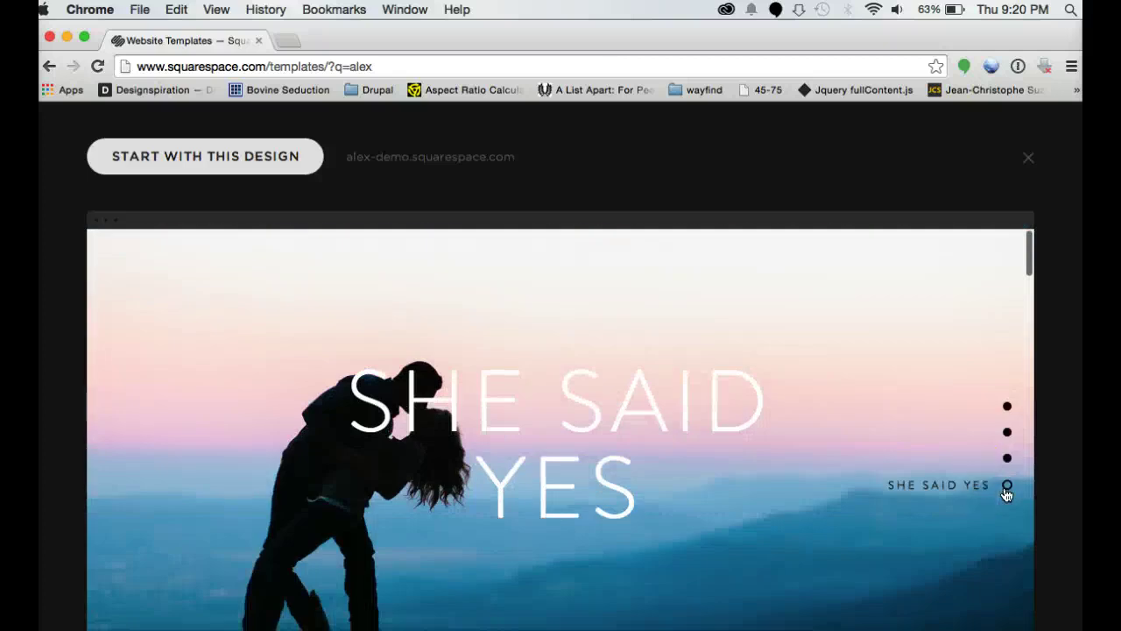
pyautogui.scroll(-3, 762, 325)
pyautogui.scroll(8, 727, 327)
pyautogui.scroll(4, 708, 317)
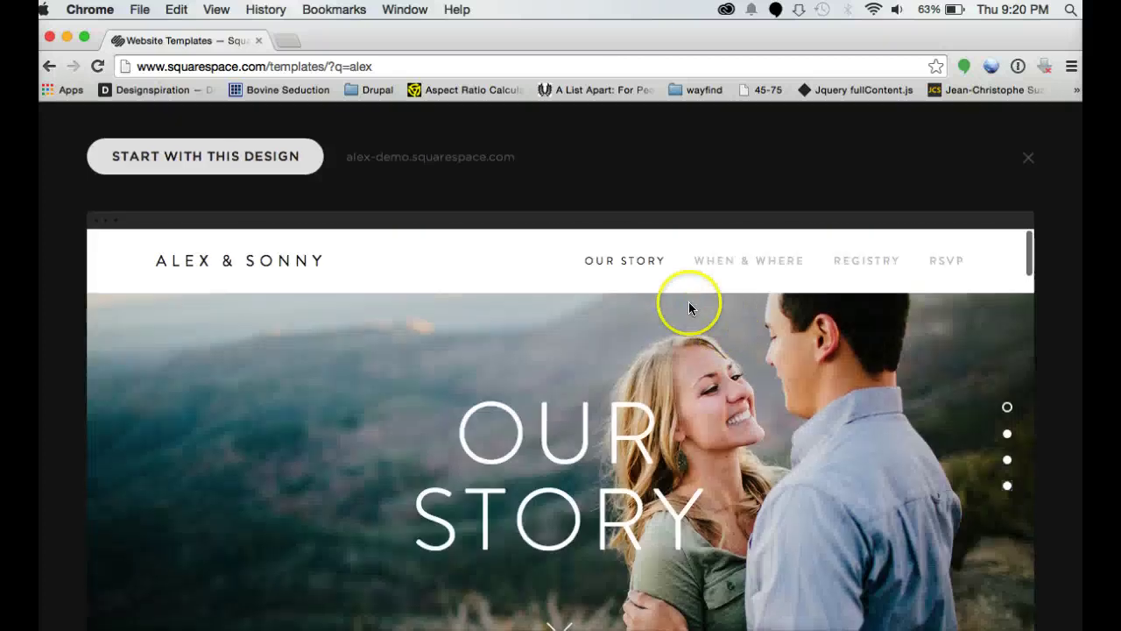
# View the demo's When & Where and Registry pages, then close the live preview.
pyautogui.click(767, 263)
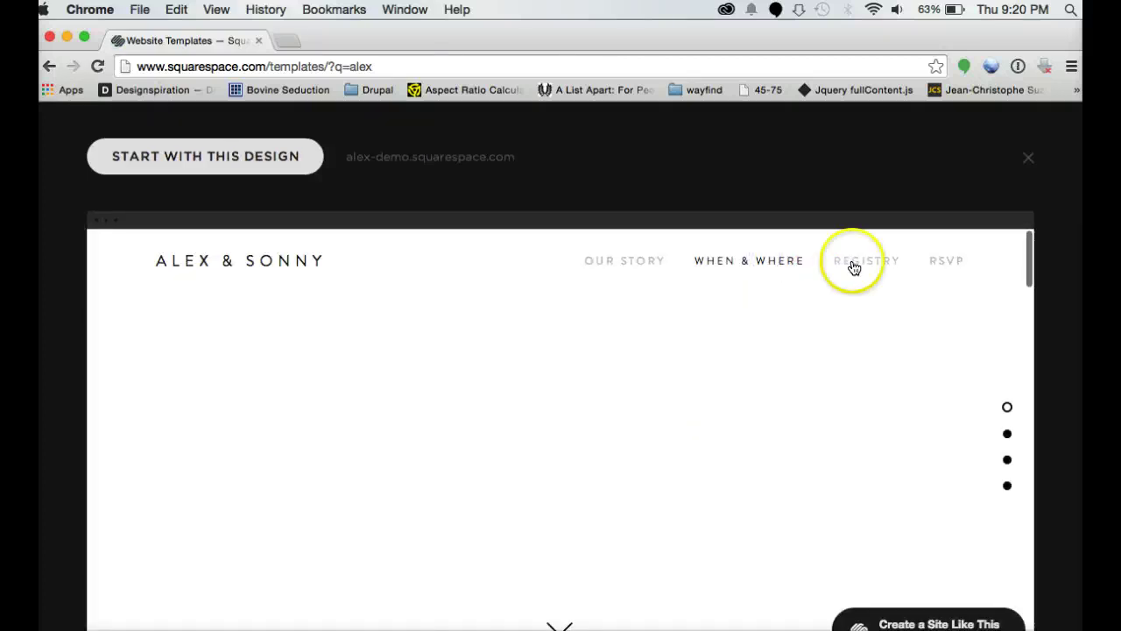
pyautogui.click(860, 261)
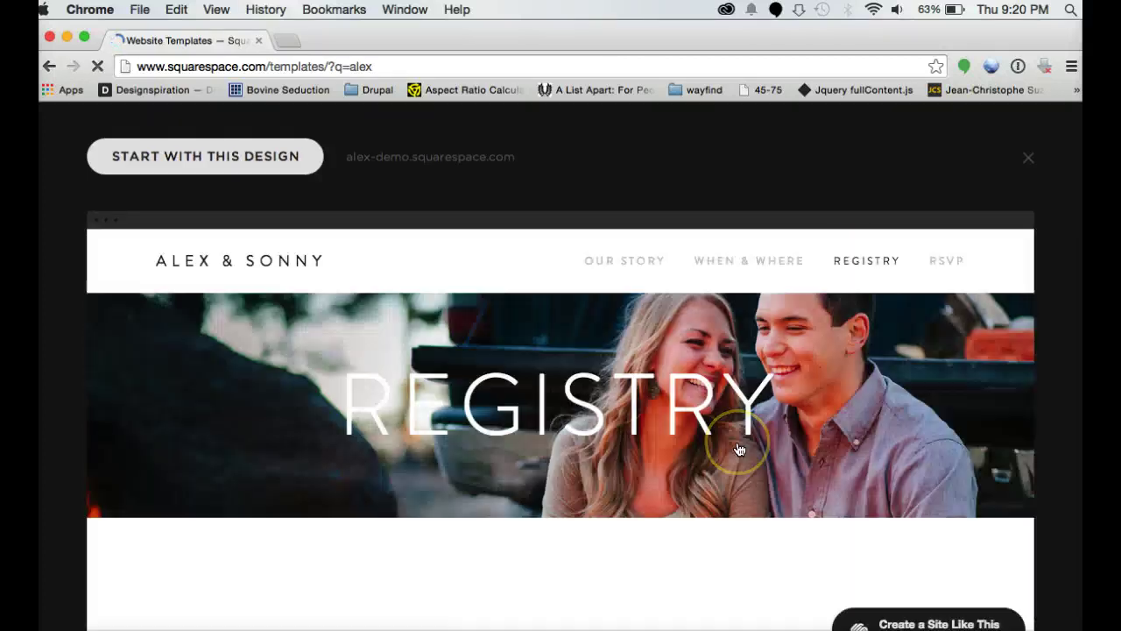
pyautogui.scroll(-10, 738, 448)
pyautogui.scroll(-3, 738, 448)
pyautogui.scroll(15, 739, 448)
pyautogui.click(495, 217)
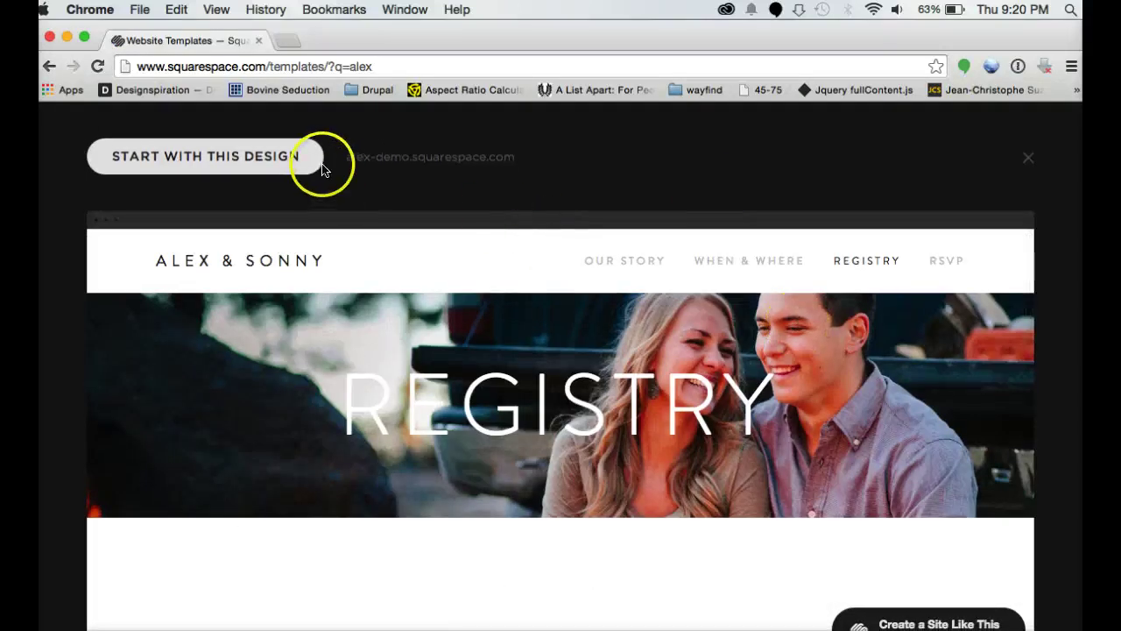
pyautogui.click(1024, 161)
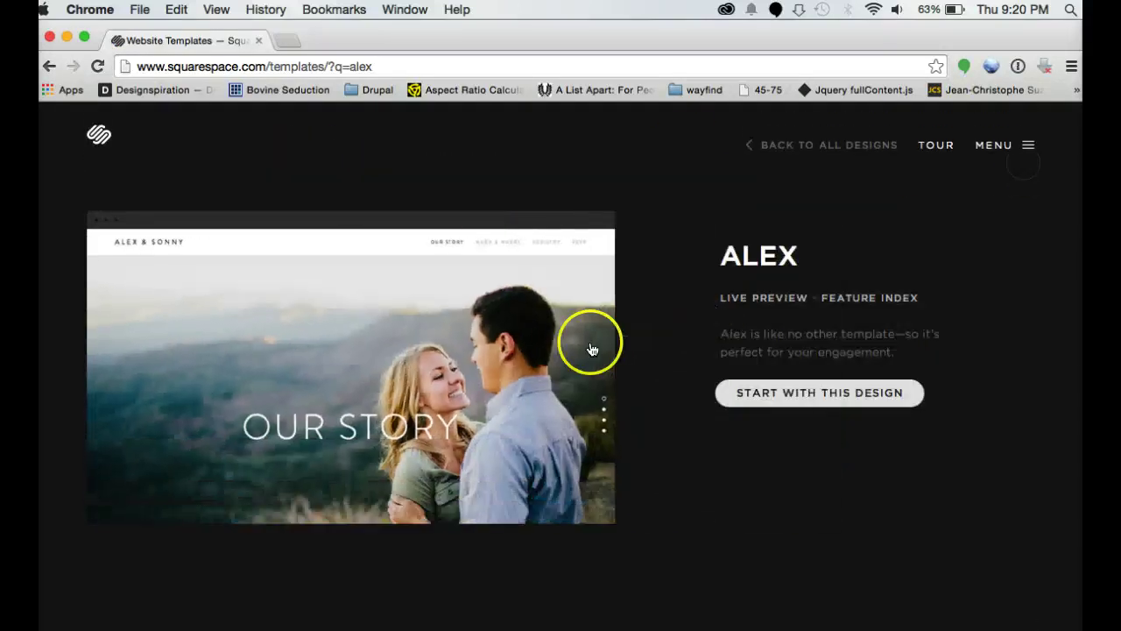
# Preview Alex in mobile view, scroll its Best Friends section, then close the preview.
pyautogui.click(597, 413)
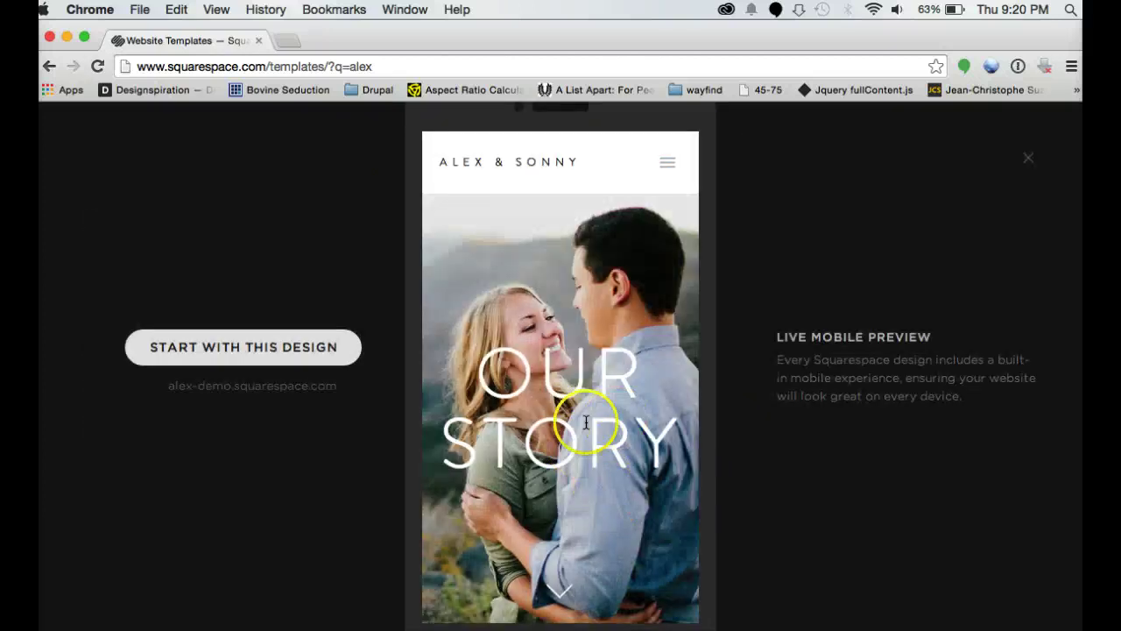
pyautogui.scroll(-15, 583, 475)
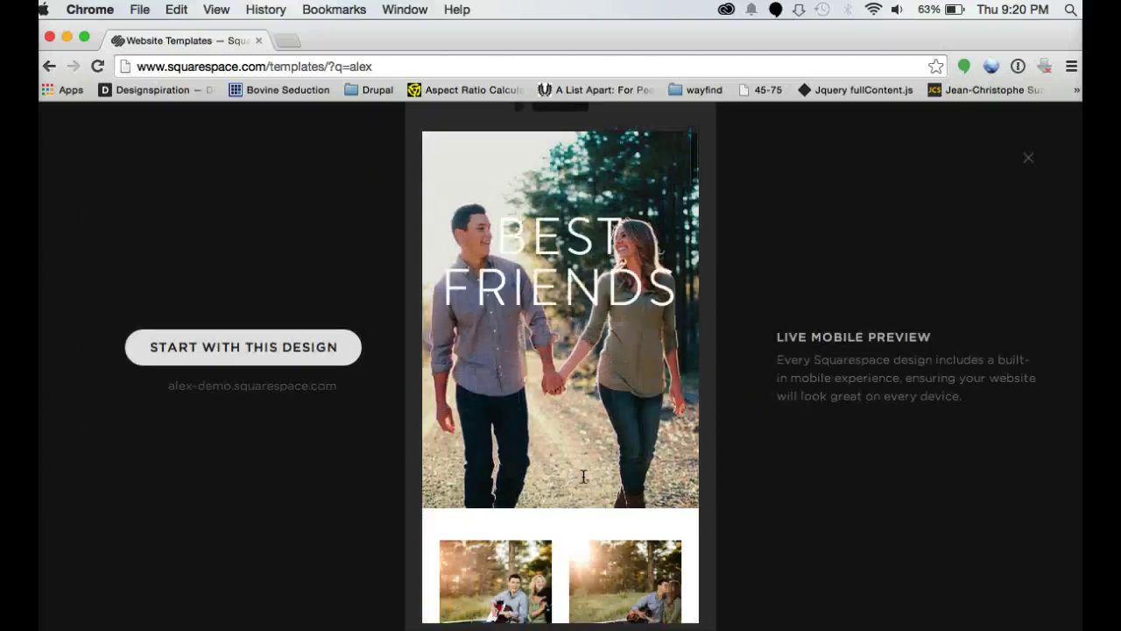
pyautogui.scroll(-10, 583, 475)
pyautogui.scroll(20, 583, 476)
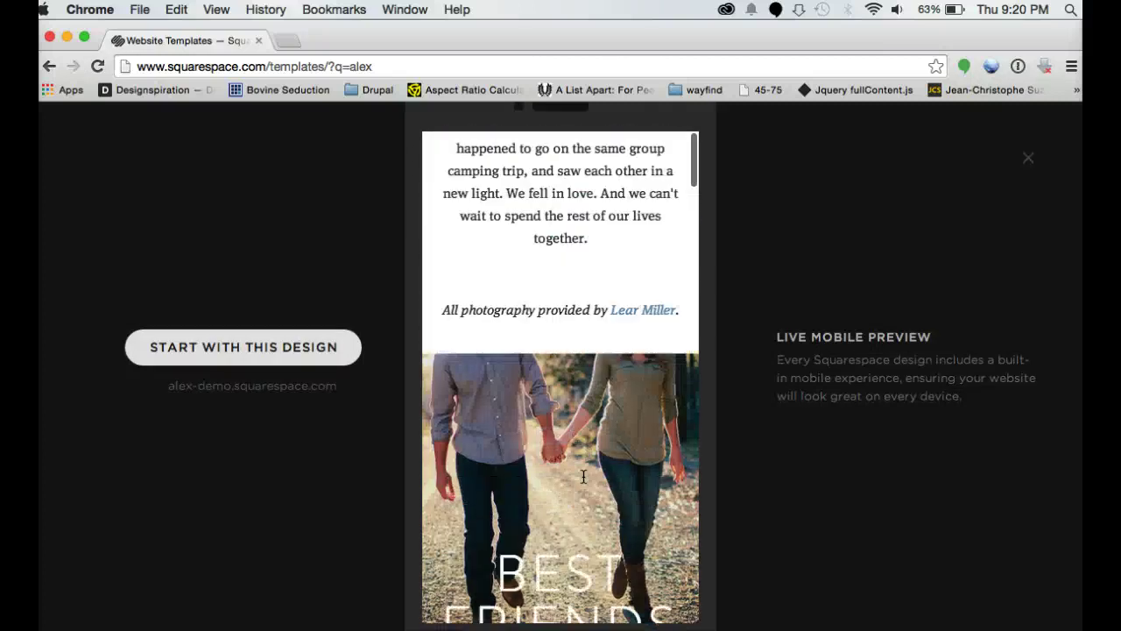
pyautogui.scroll(10, 584, 475)
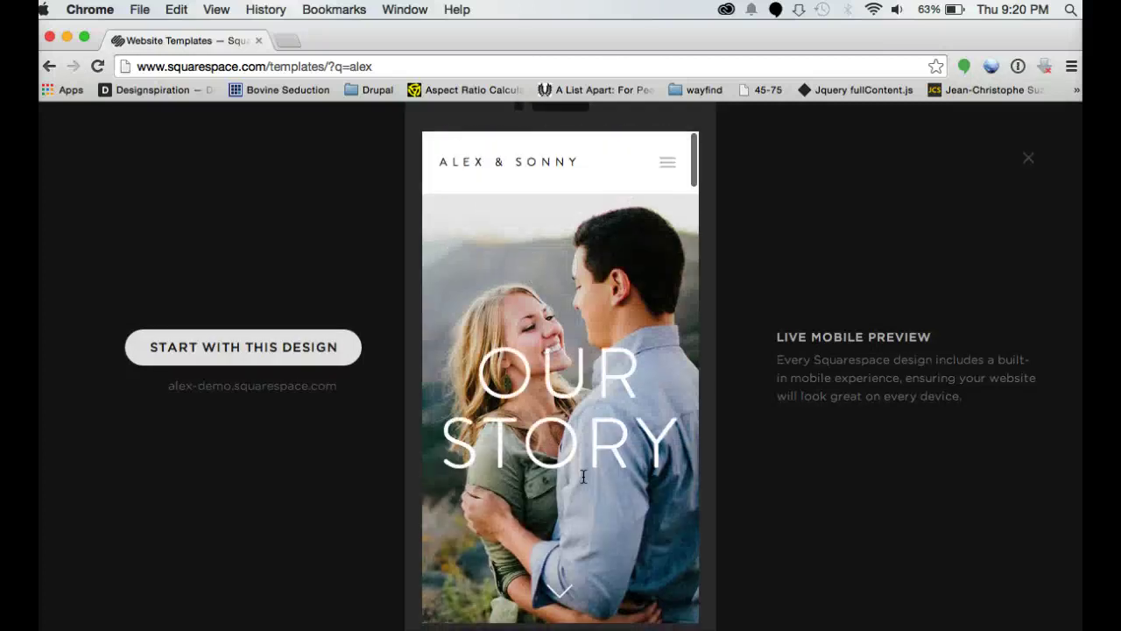
pyautogui.click(1029, 162)
pyautogui.moveTo(402, 398)
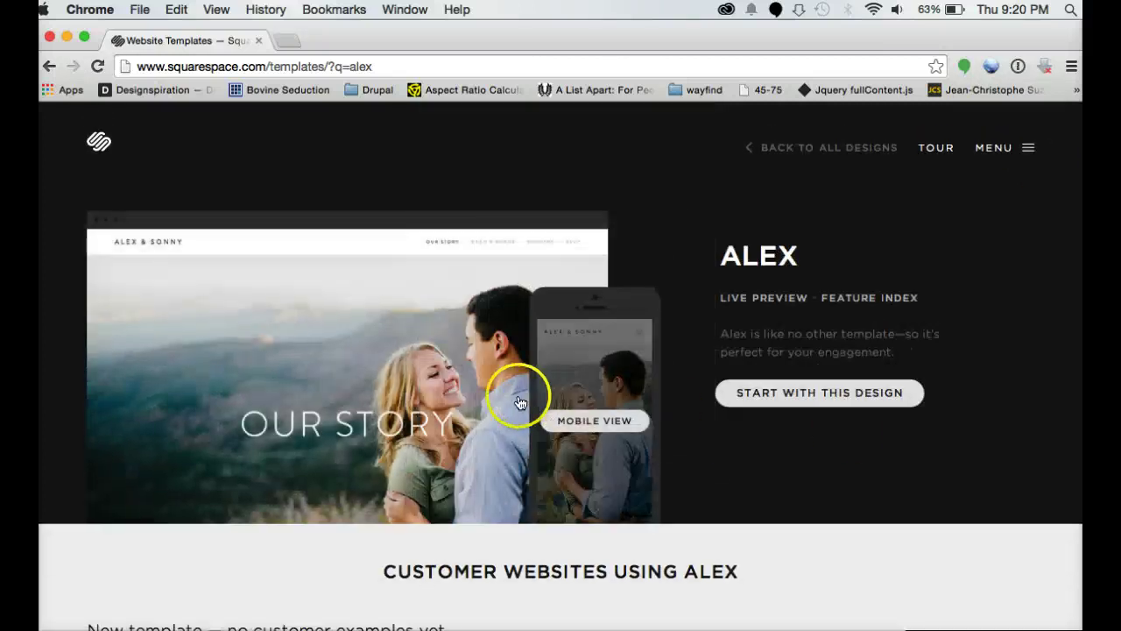
pyautogui.moveTo(565, 442)
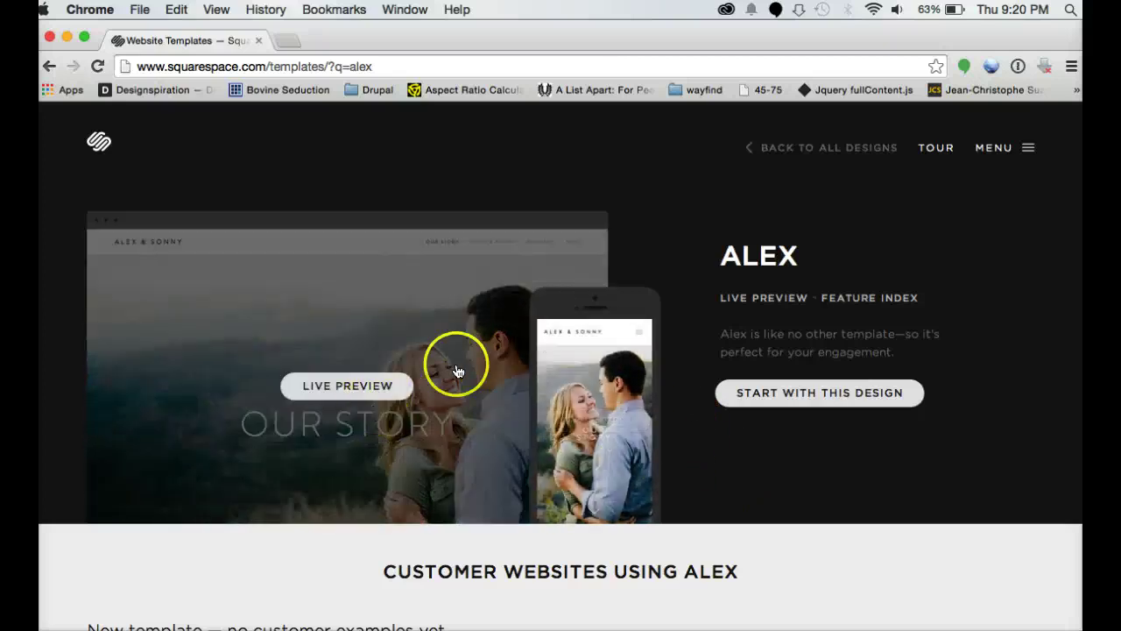
# Start a site from Alex and submit the sign-up form with name, e-mail and password.
pyautogui.click(806, 401)
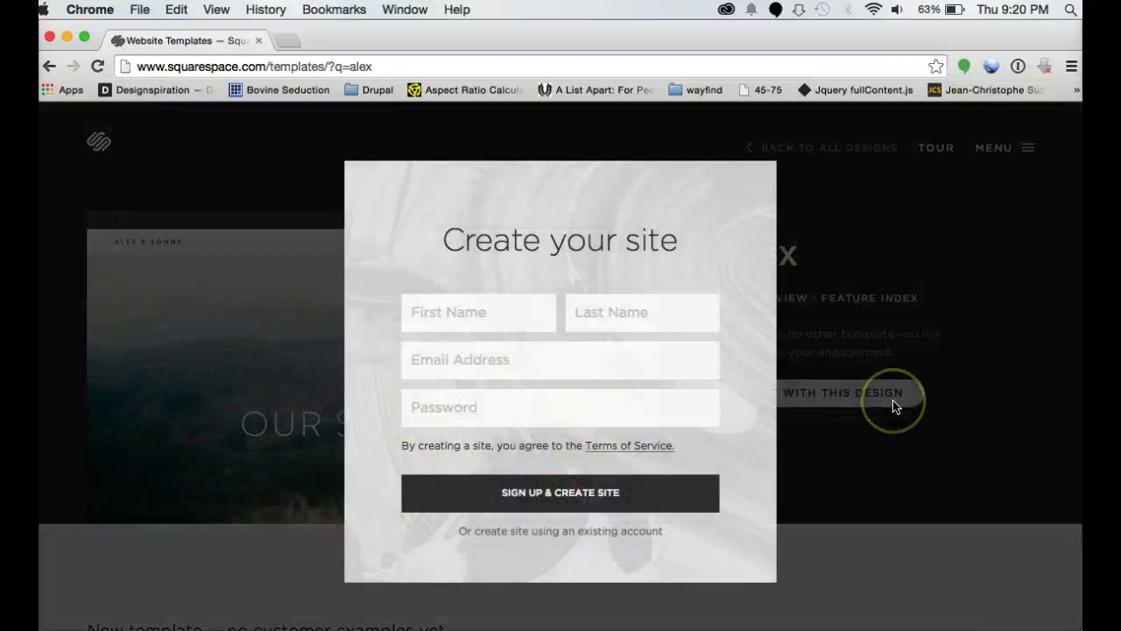
pyautogui.click(500, 311)
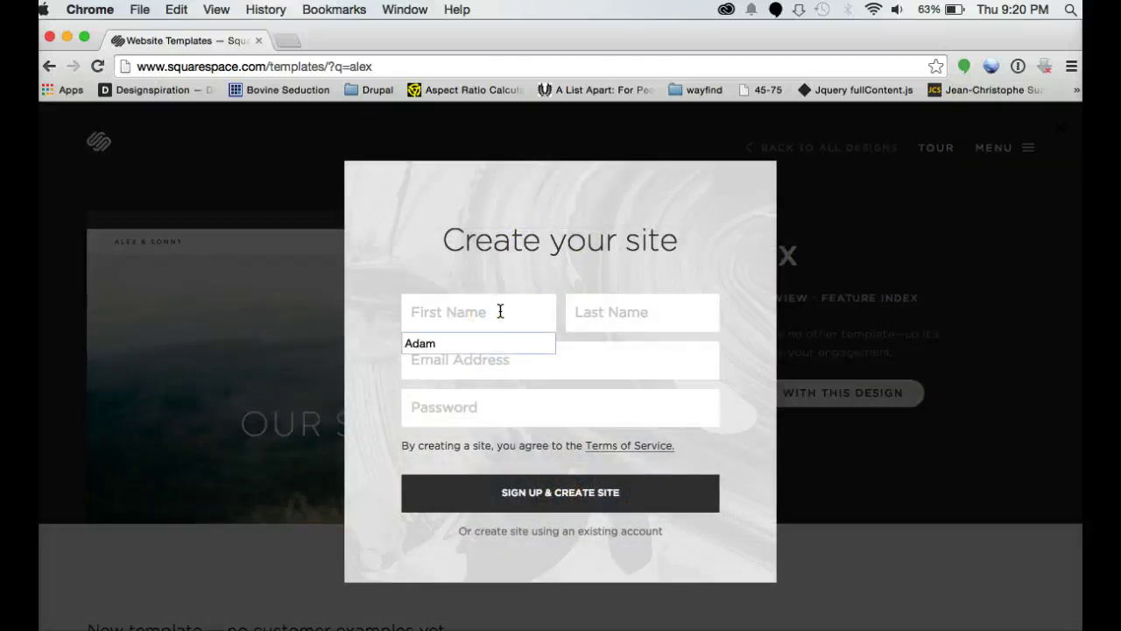
pyautogui.press('Escape')
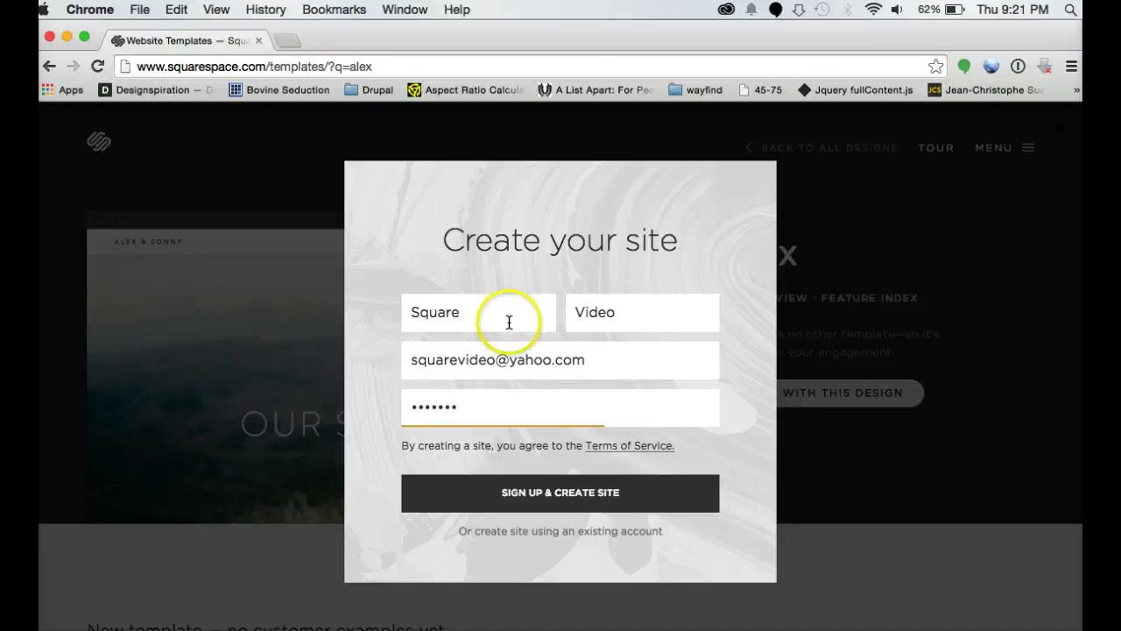
pyautogui.click(554, 495)
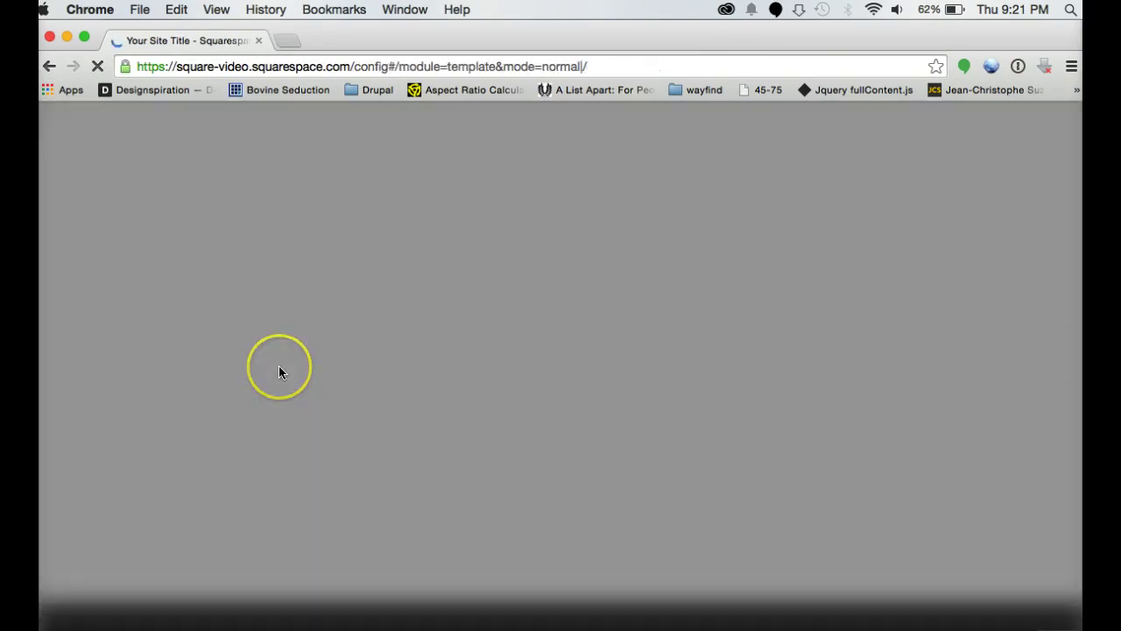
# Get past the welcome message and set the site purpose to Personal.
pyautogui.click(155, 363)
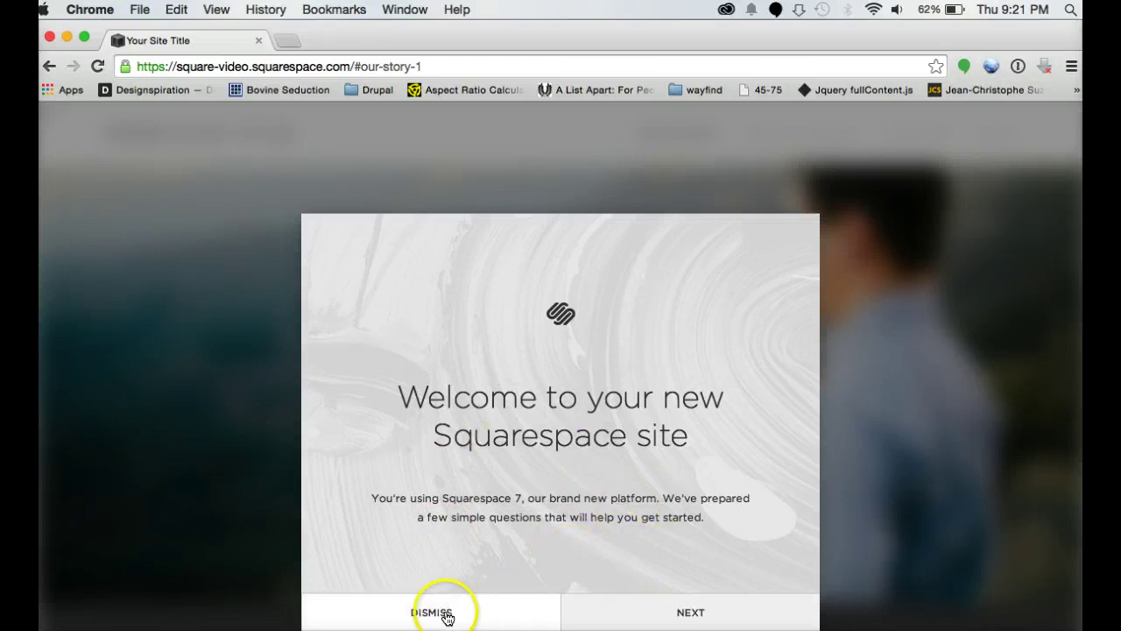
pyautogui.click(691, 613)
pyautogui.click(646, 361)
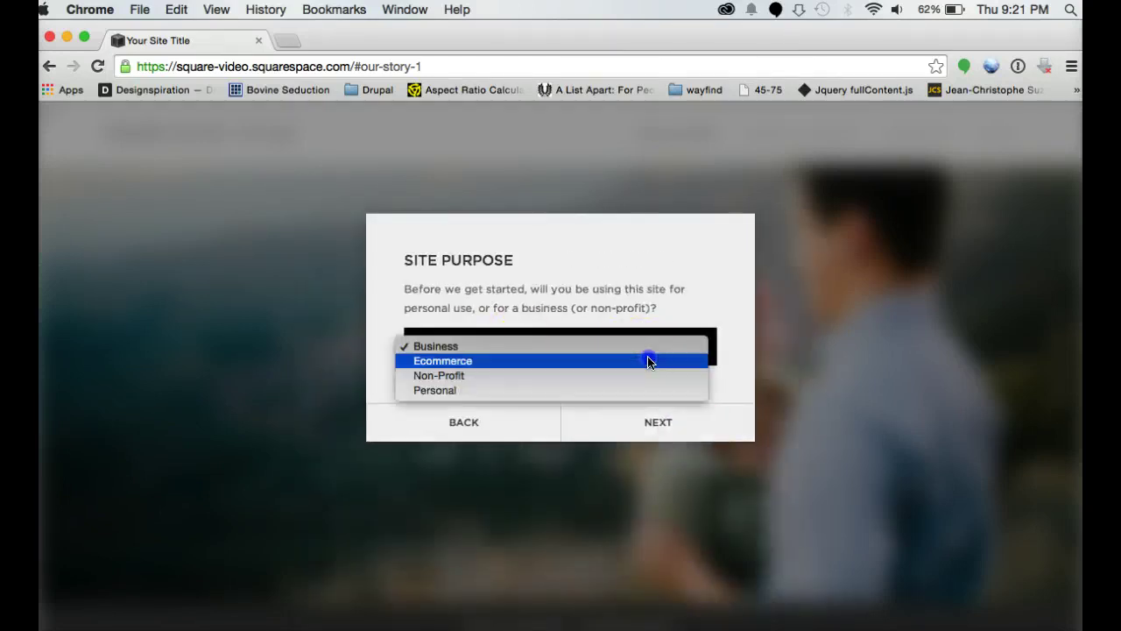
pyautogui.click(643, 394)
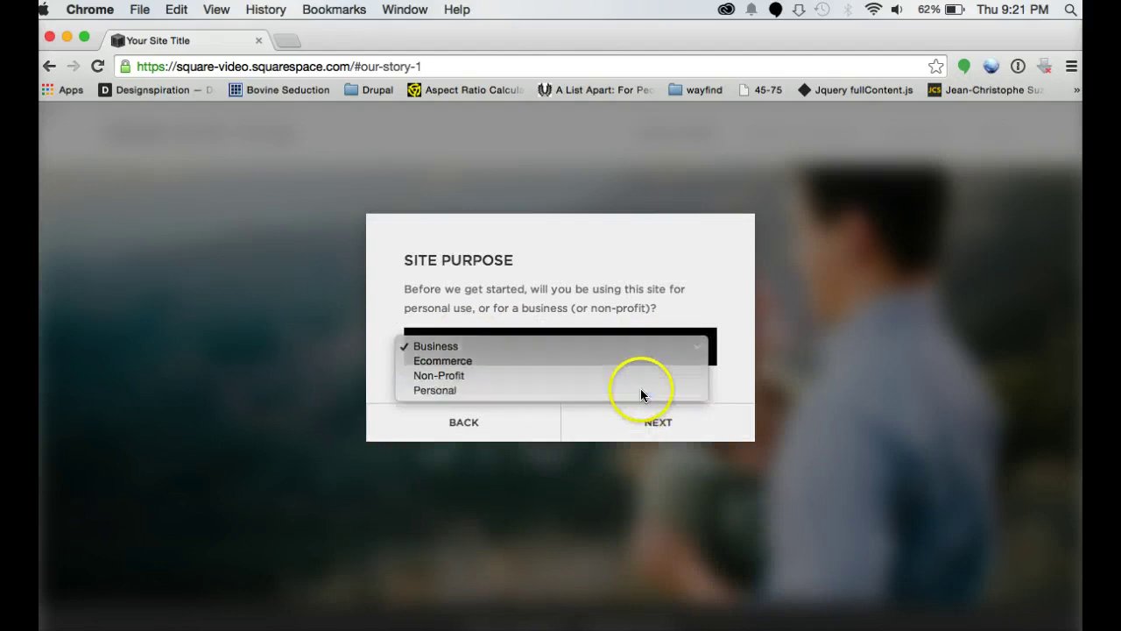
pyautogui.click(613, 349)
pyautogui.click(536, 317)
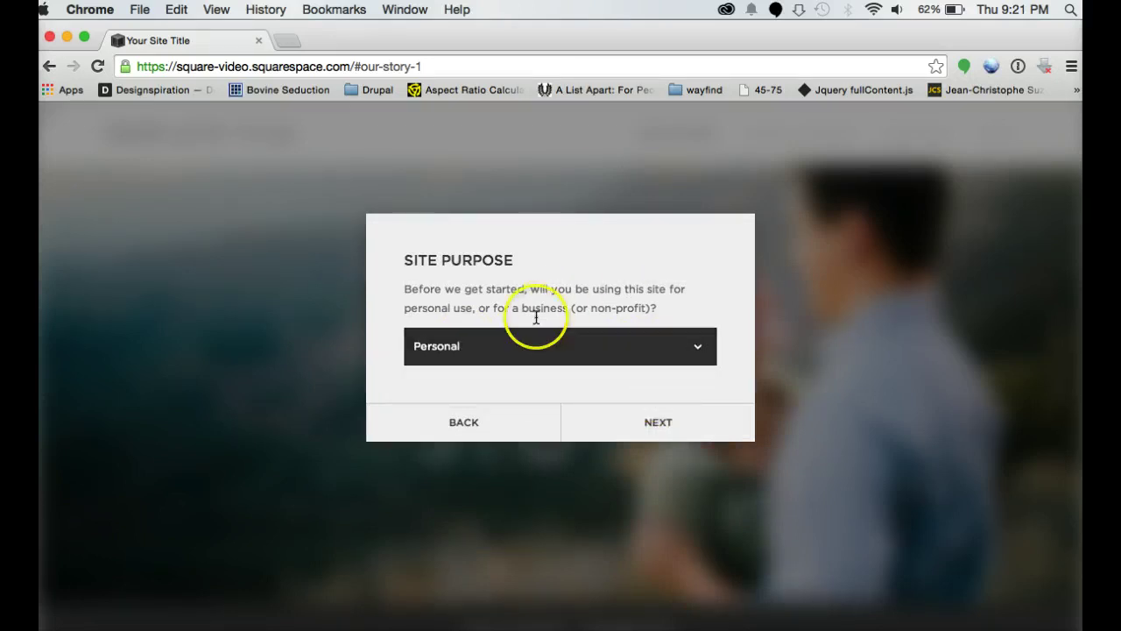
# Title the site 'Video Portfolio' and finish the setup.
pyautogui.click(685, 429)
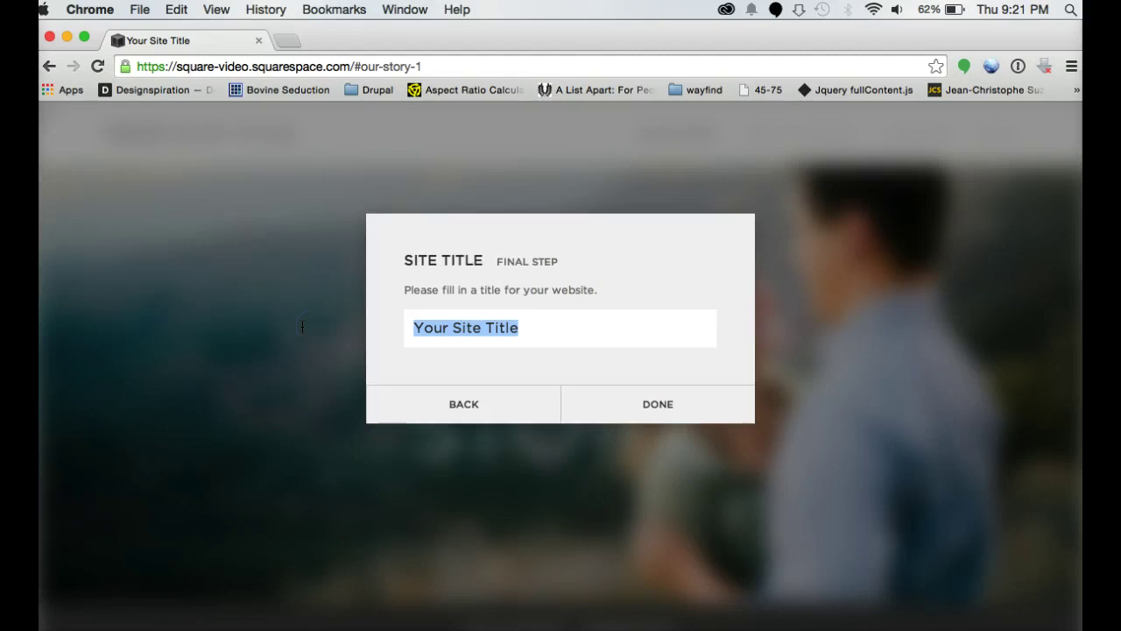
pyautogui.write('S')
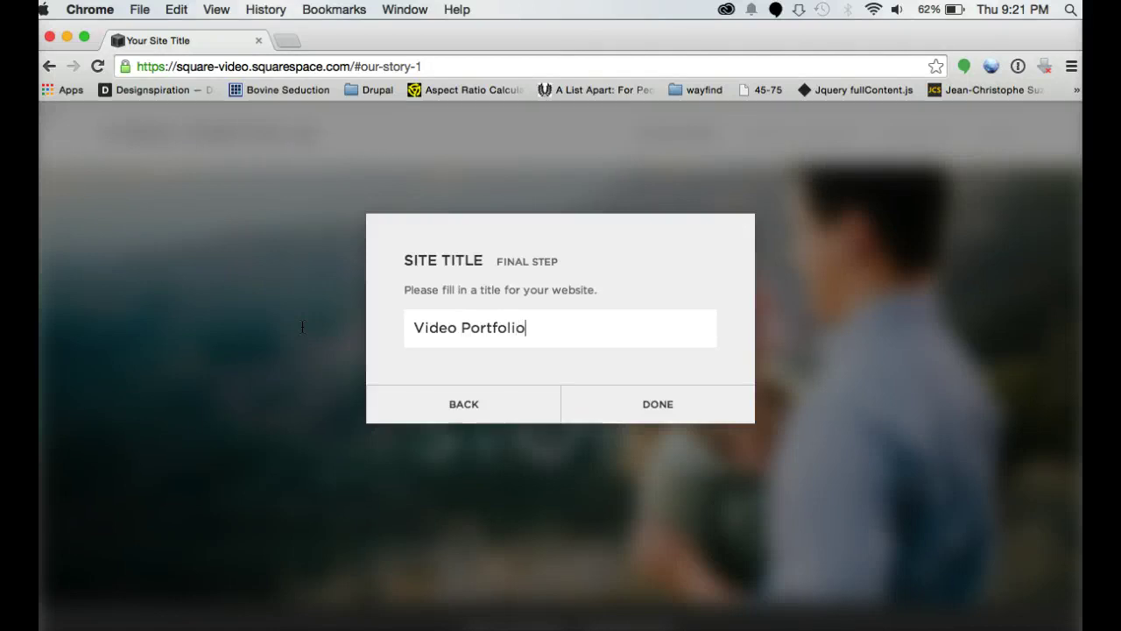
pyautogui.click(645, 409)
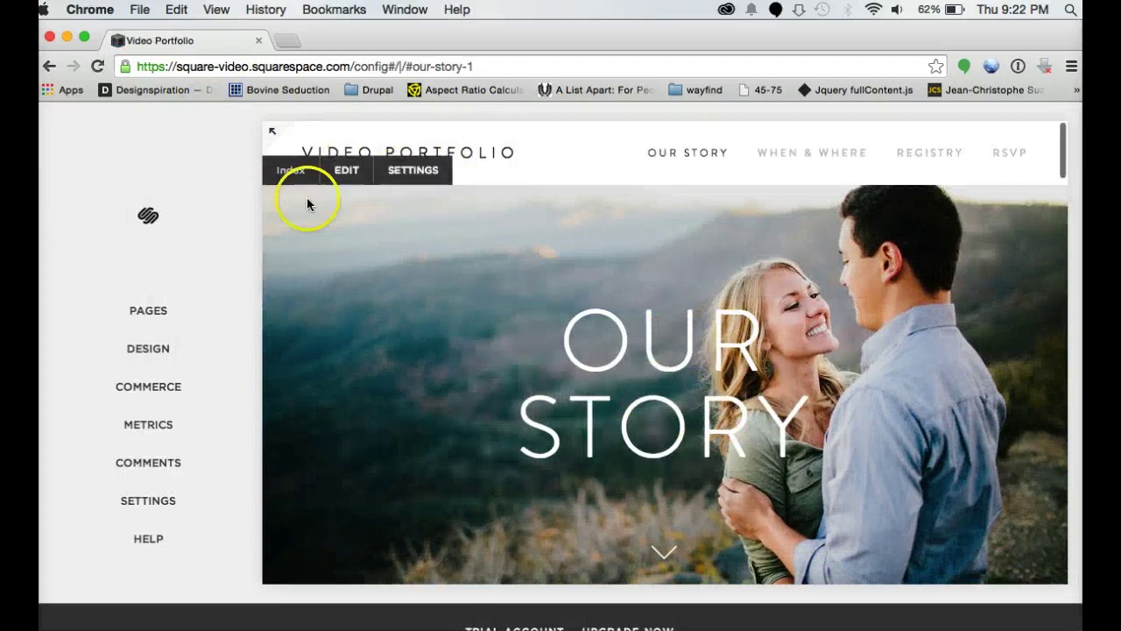
pyautogui.click(159, 354)
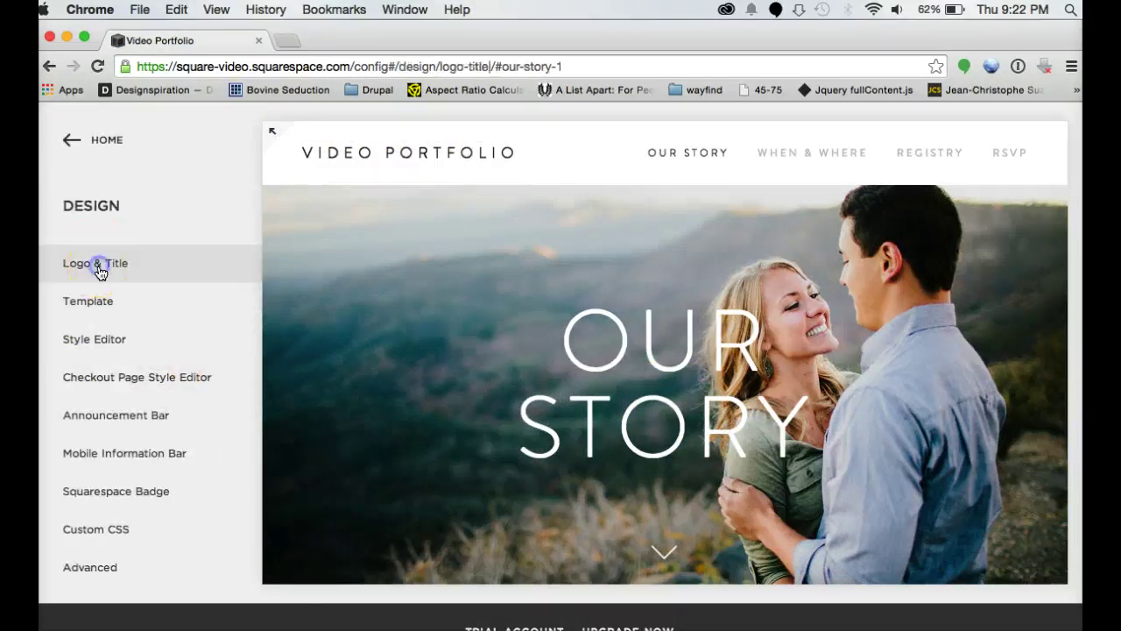
pyautogui.click(97, 266)
pyautogui.scroll(-2, 162, 390)
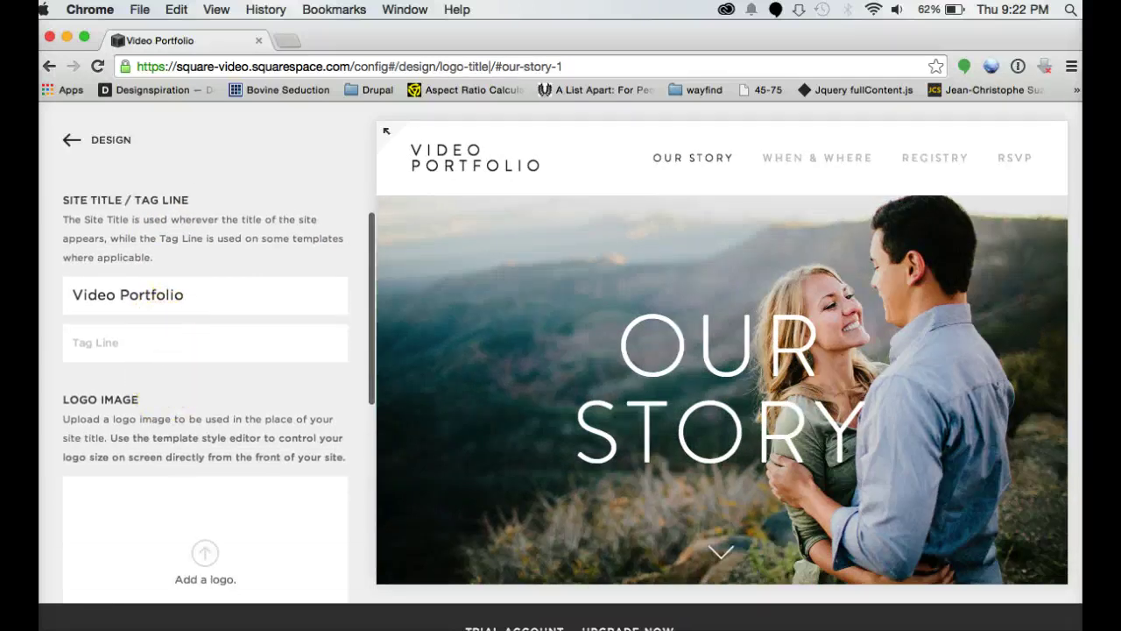
pyautogui.click(112, 140)
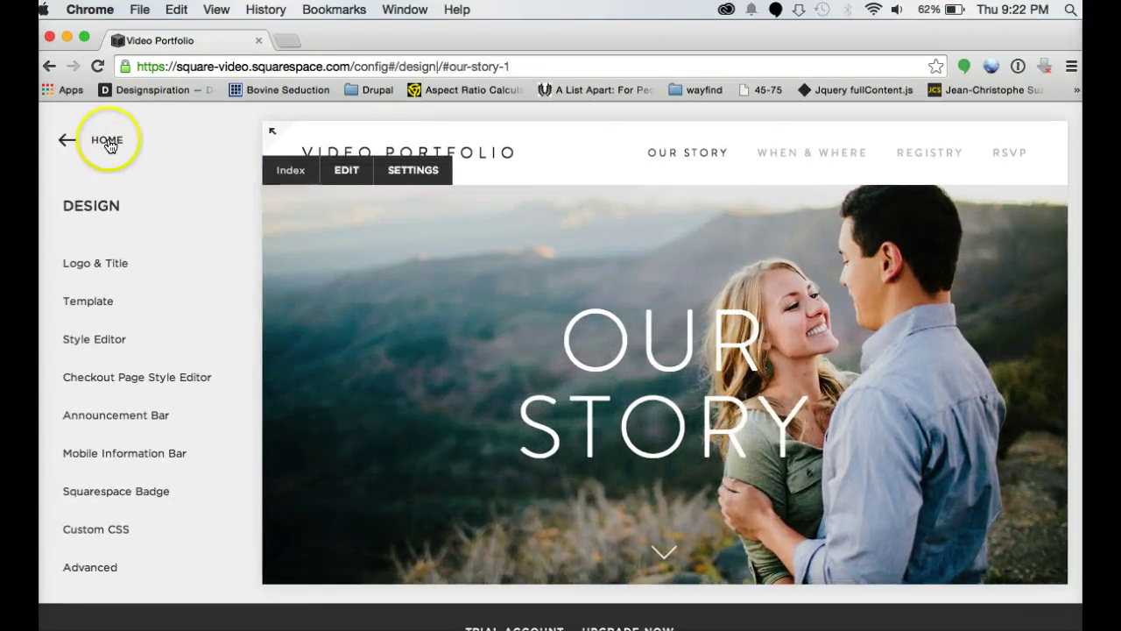
pyautogui.click(107, 141)
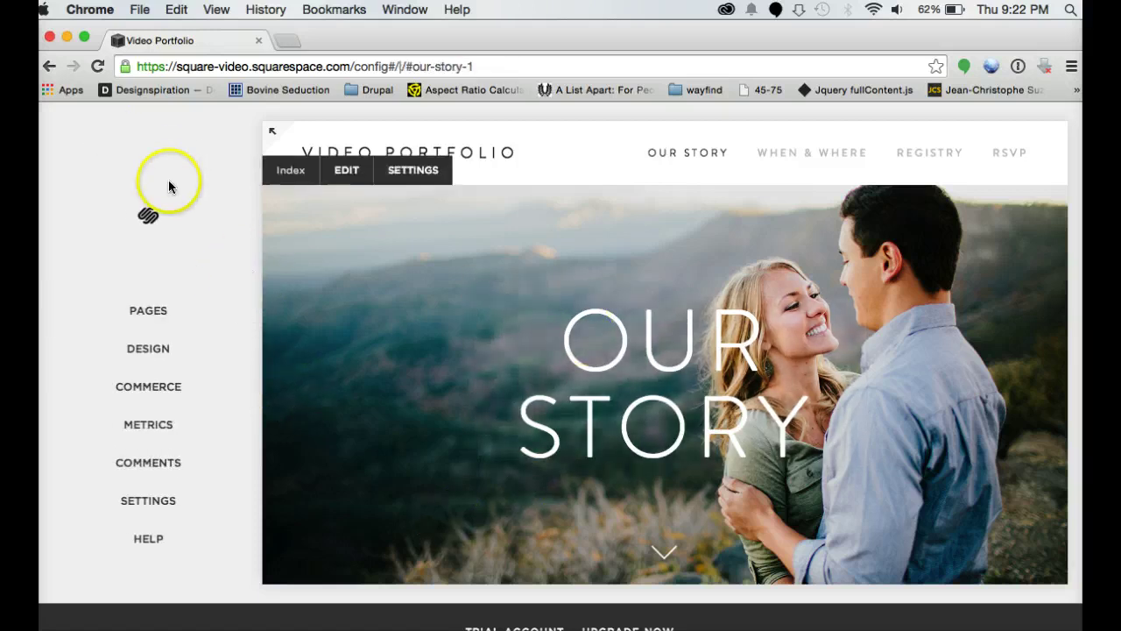
pyautogui.scroll(-4, 149, 438)
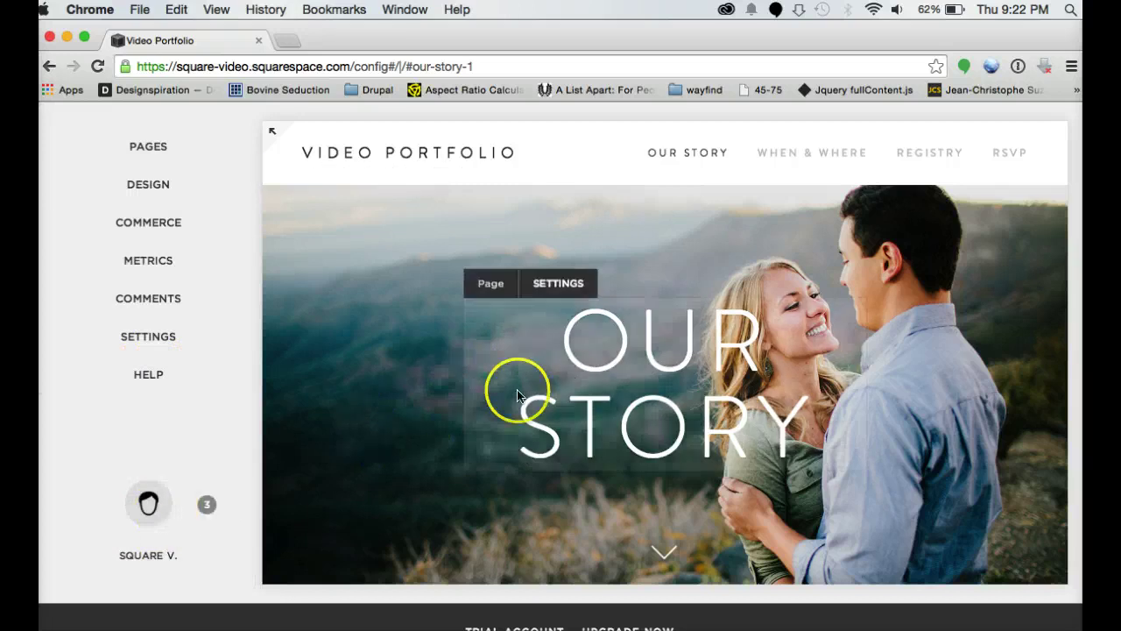
pyautogui.click(162, 513)
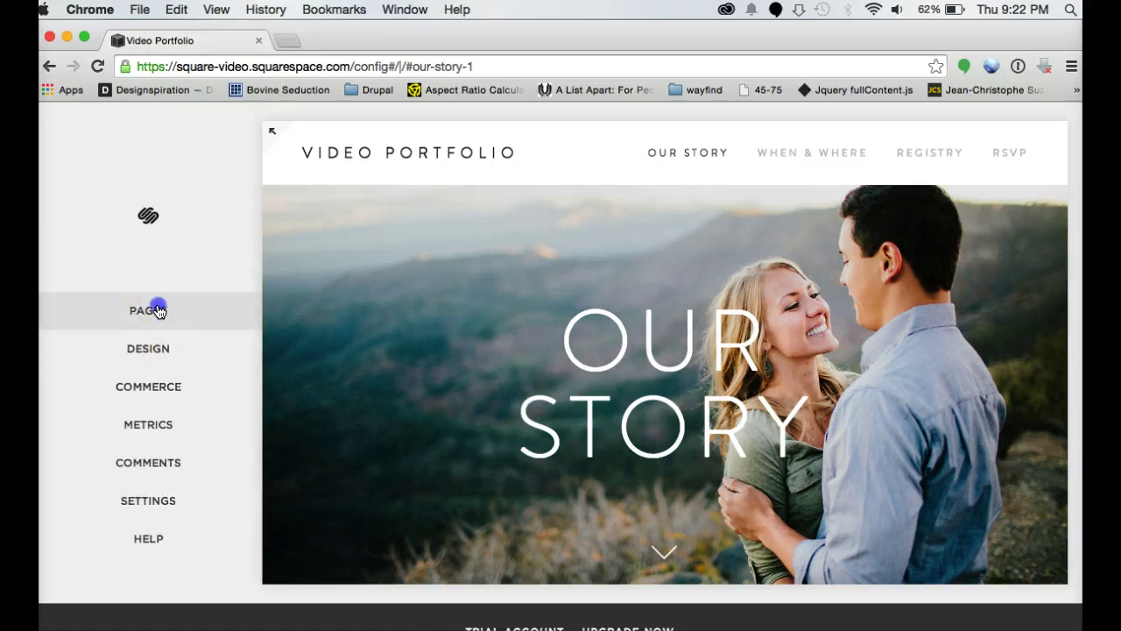
# Open the Pages panel and scroll through the site's page list.
pyautogui.click(154, 310)
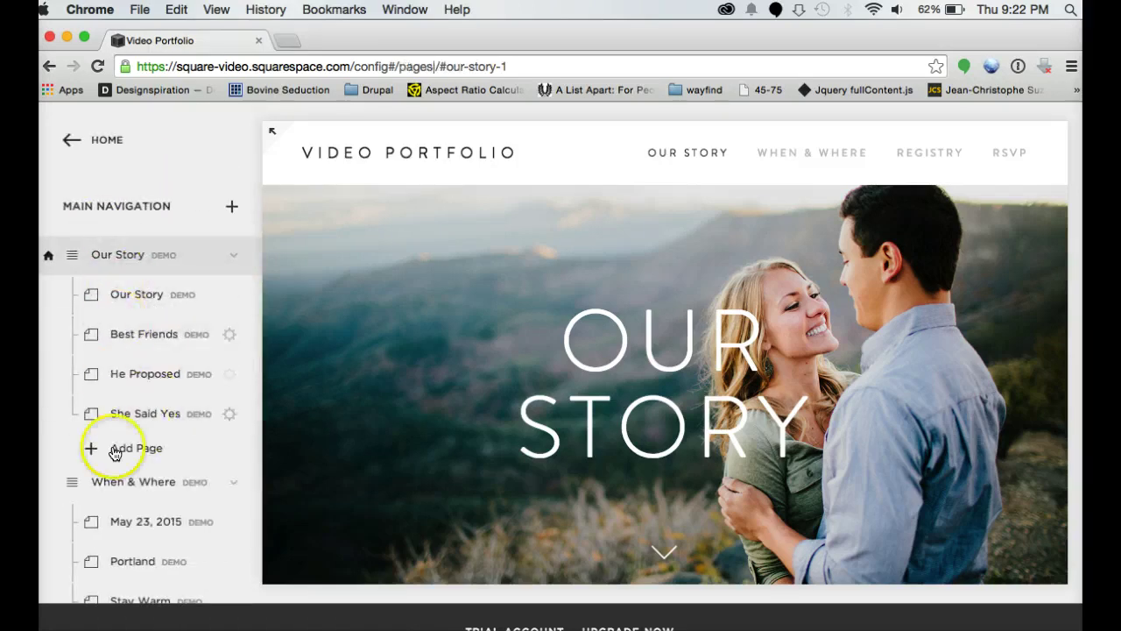
pyautogui.scroll(-5, 147, 342)
pyautogui.scroll(-3, 143, 338)
pyautogui.scroll(7, 143, 343)
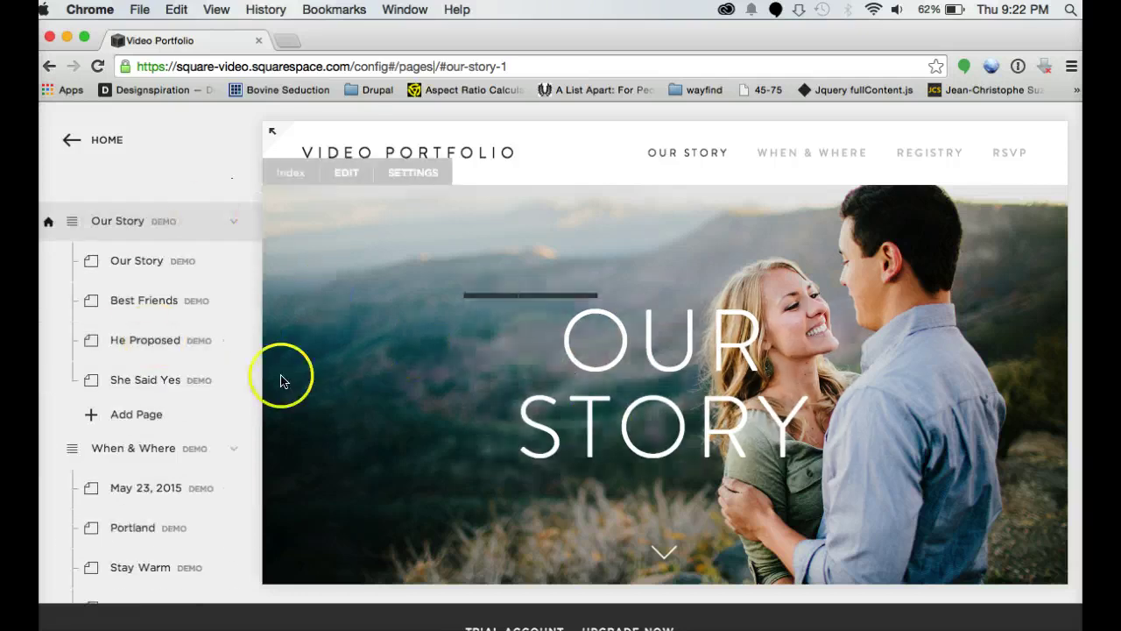
pyautogui.scroll(1, 193, 298)
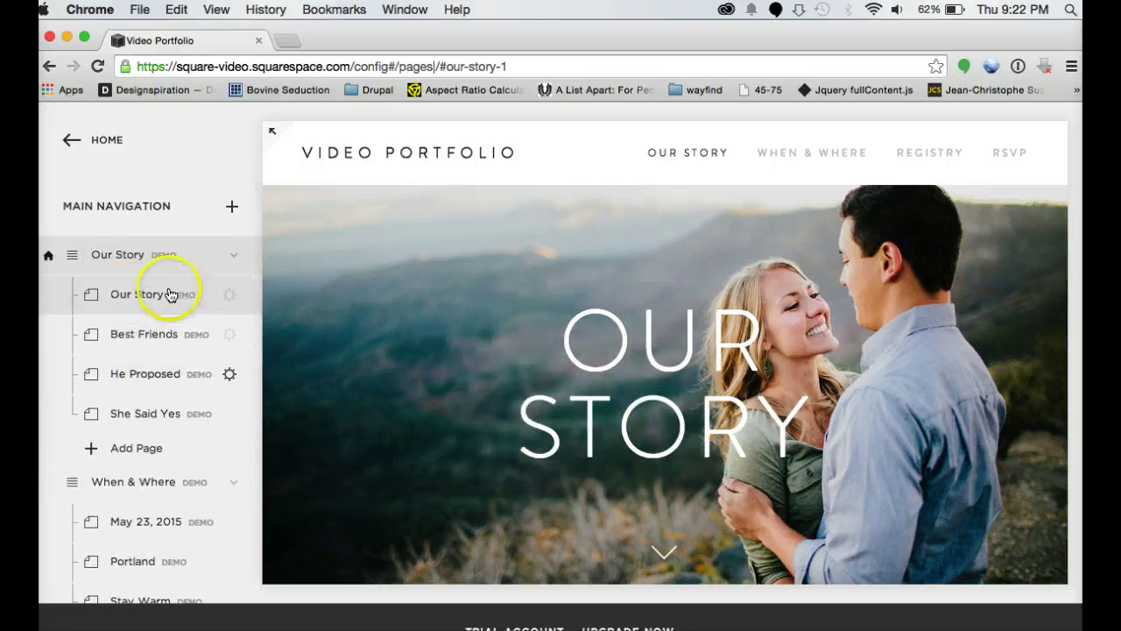
# Preview the Best Friends page, scroll through it, then return to the home page.
pyautogui.click(166, 337)
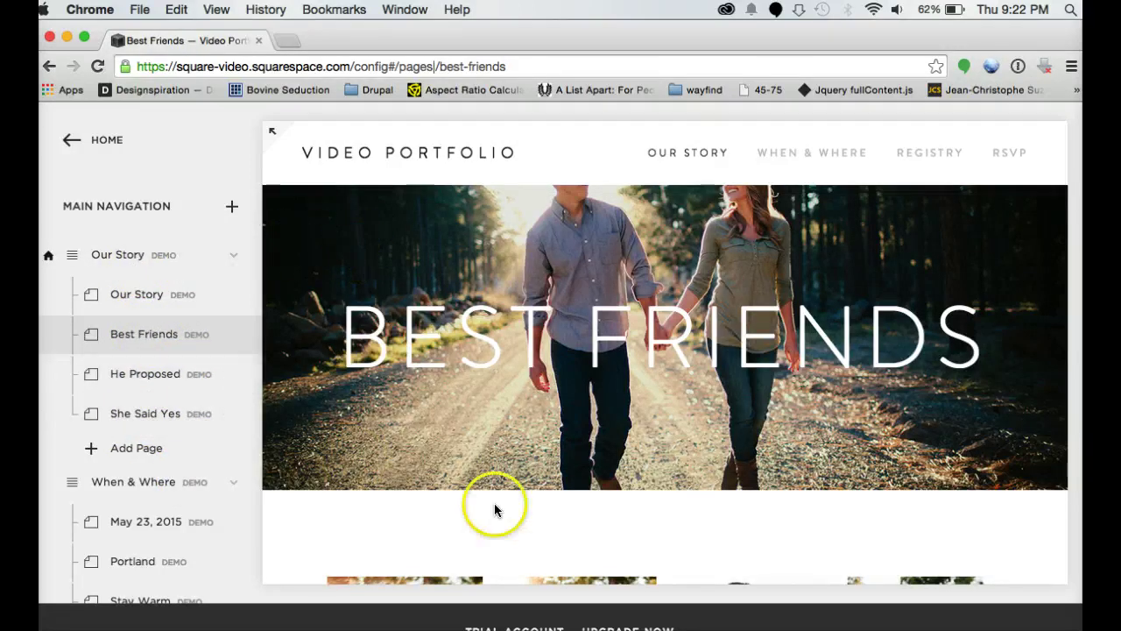
pyautogui.scroll(-3, 495, 508)
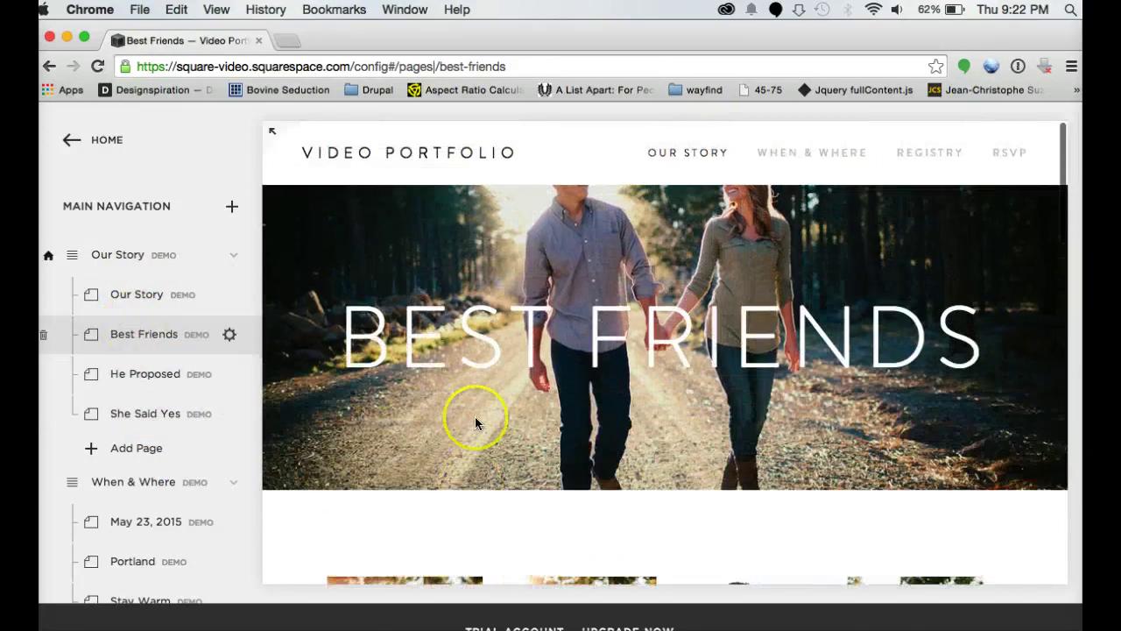
pyautogui.scroll(-4, 475, 412)
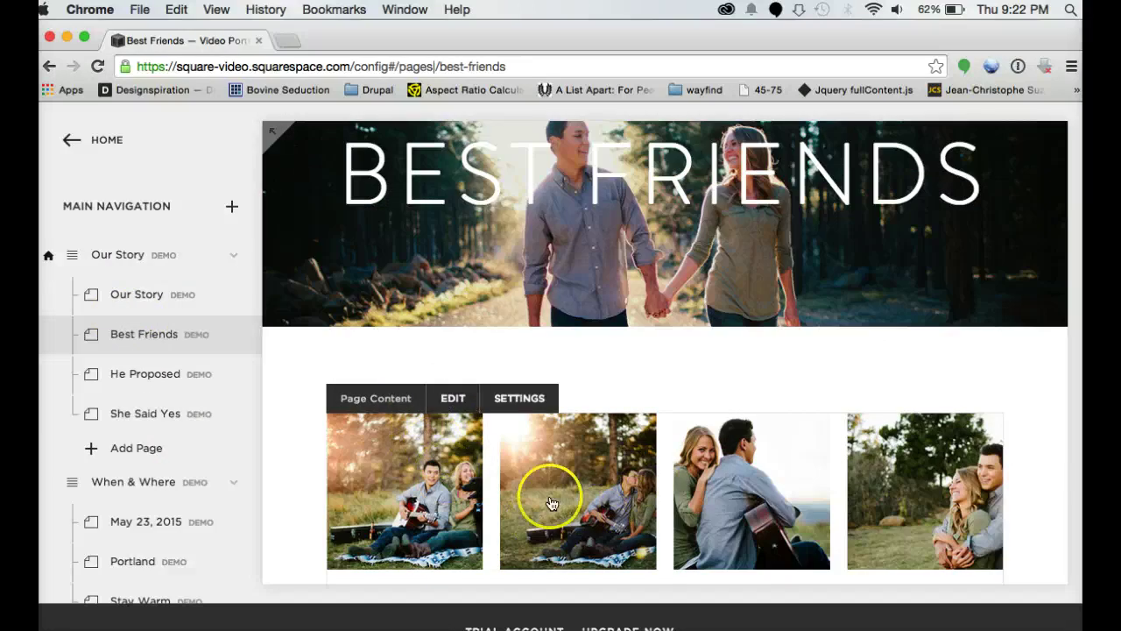
pyautogui.scroll(3, 563, 555)
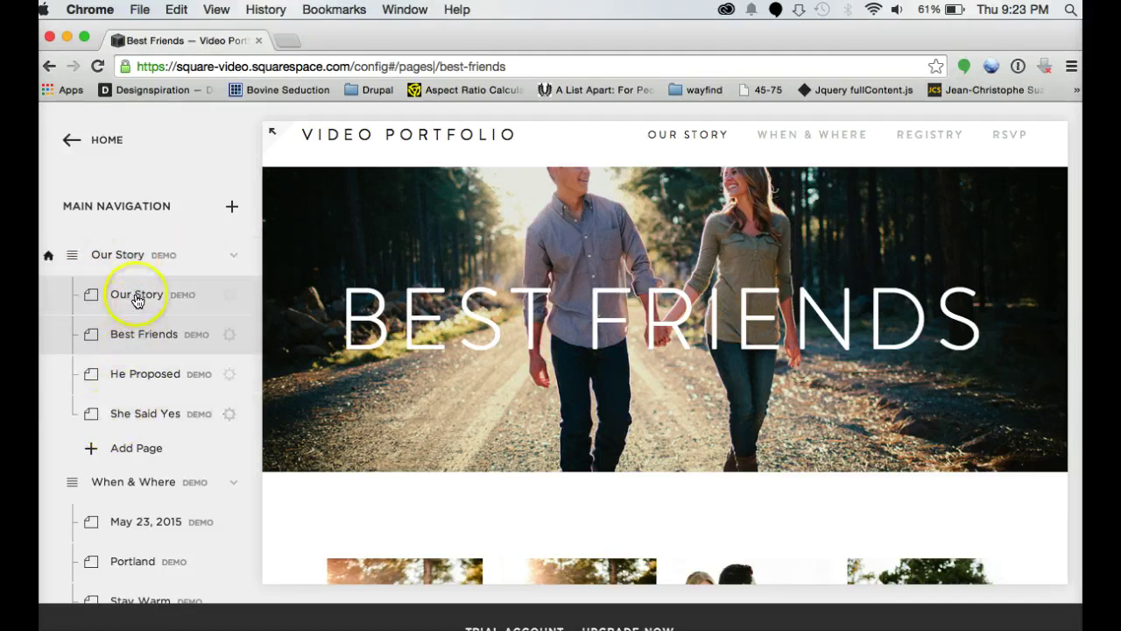
pyautogui.scroll(-1, 135, 397)
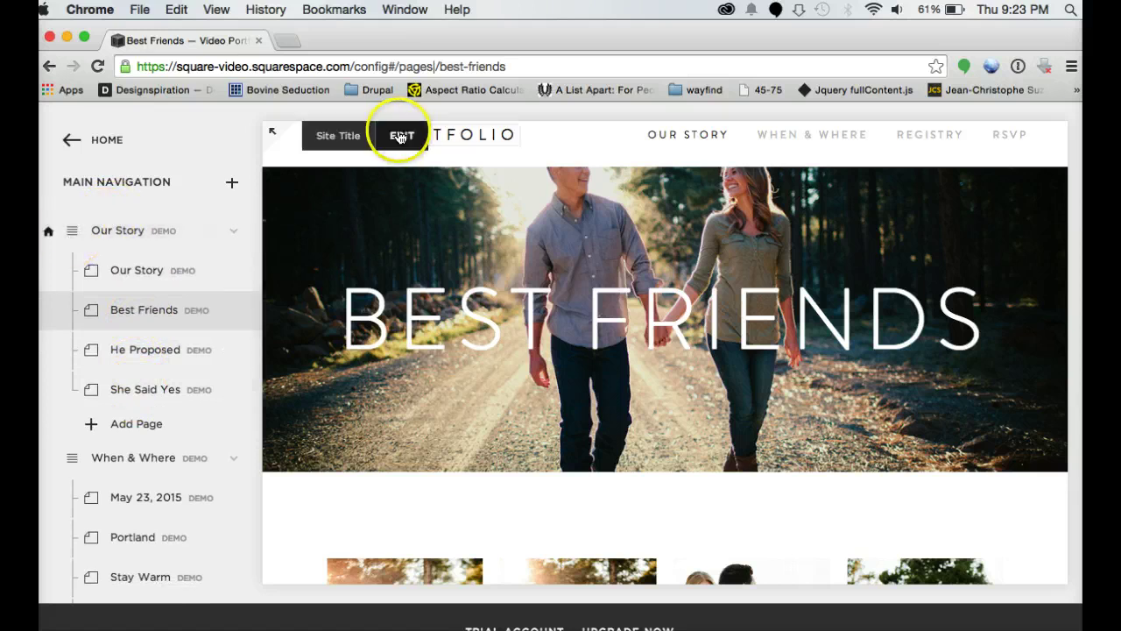
pyautogui.scroll(-5, 513, 293)
pyautogui.scroll(3, 513, 299)
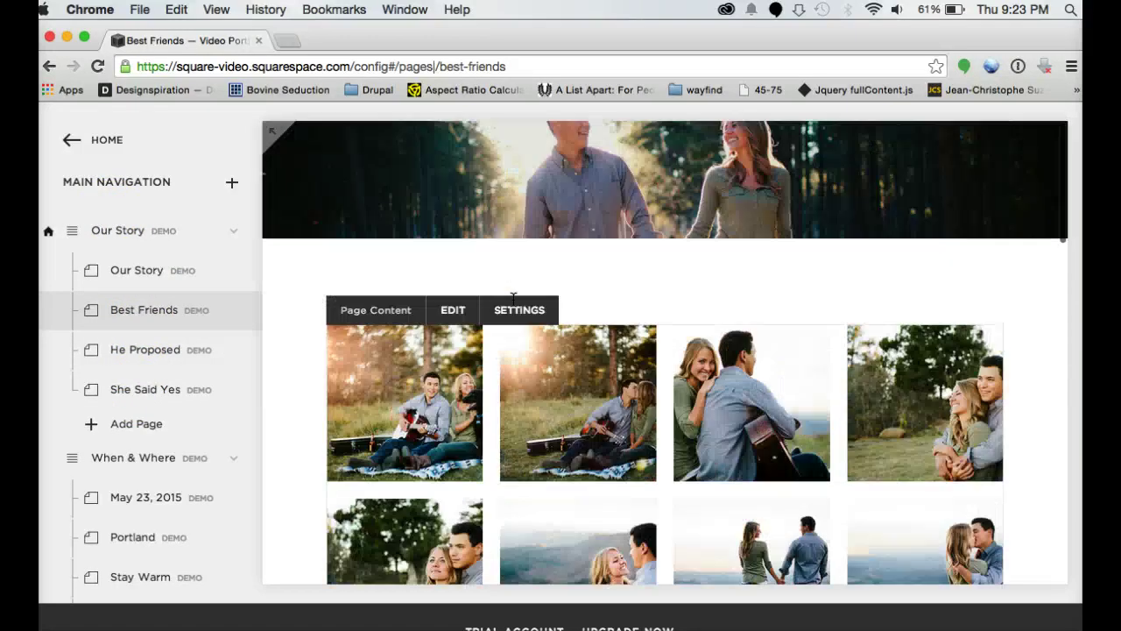
pyautogui.scroll(-3, 514, 300)
pyautogui.scroll(4, 513, 299)
pyautogui.scroll(-3, 513, 299)
pyautogui.scroll(4, 513, 300)
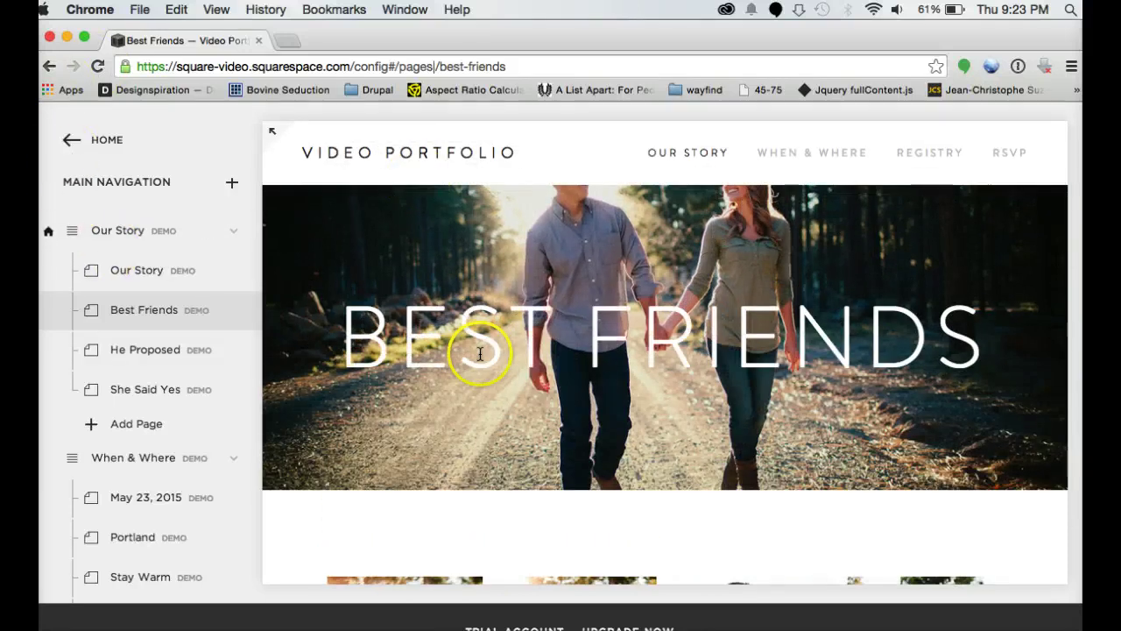
pyautogui.click(682, 154)
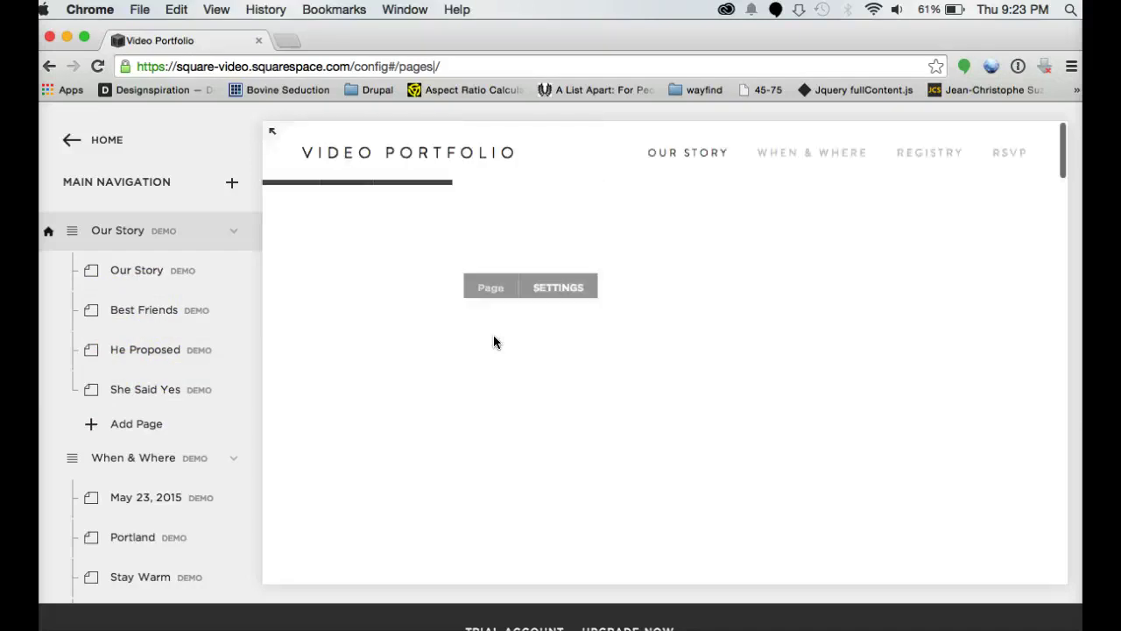
# Expand the site preview to full screen, then exit back to the page list.
pyautogui.click(689, 375)
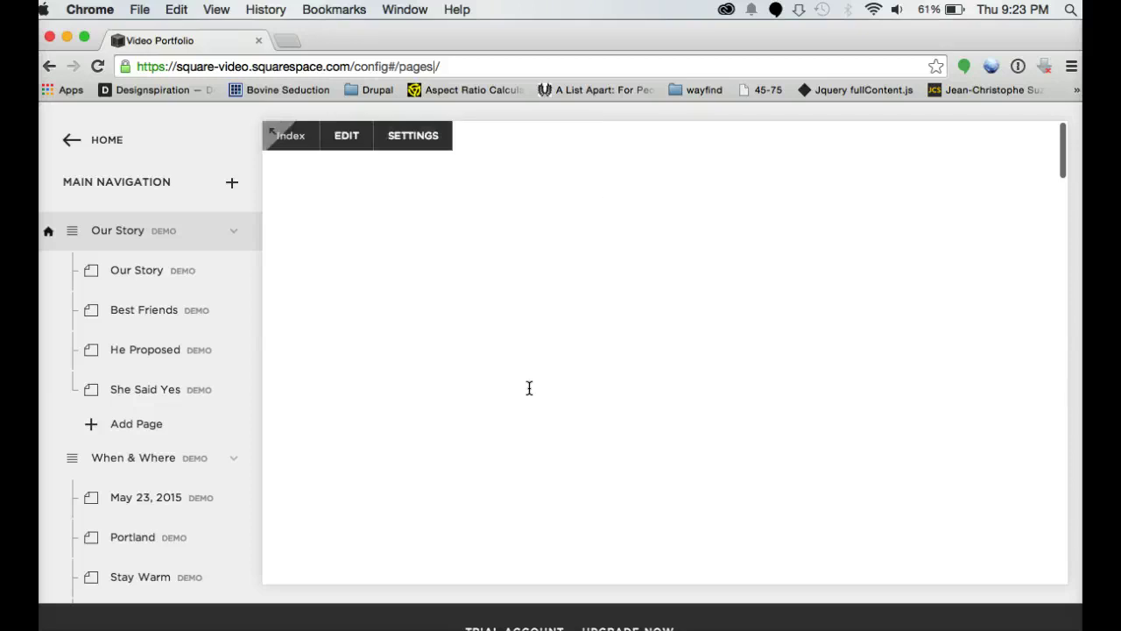
pyautogui.click(544, 346)
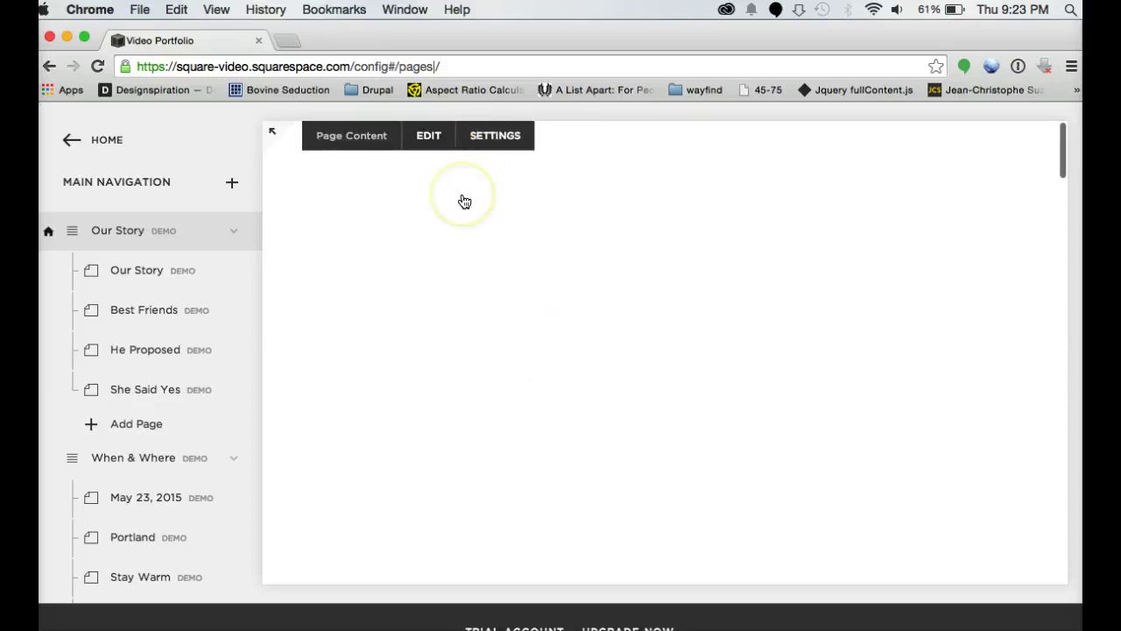
pyautogui.click(433, 303)
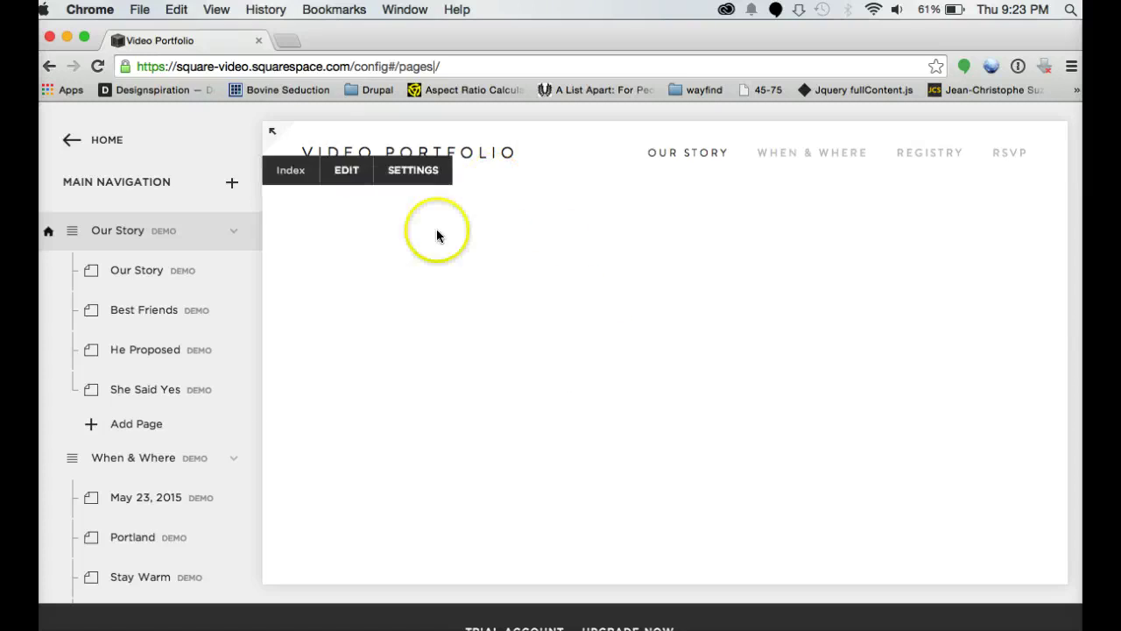
pyautogui.click(272, 131)
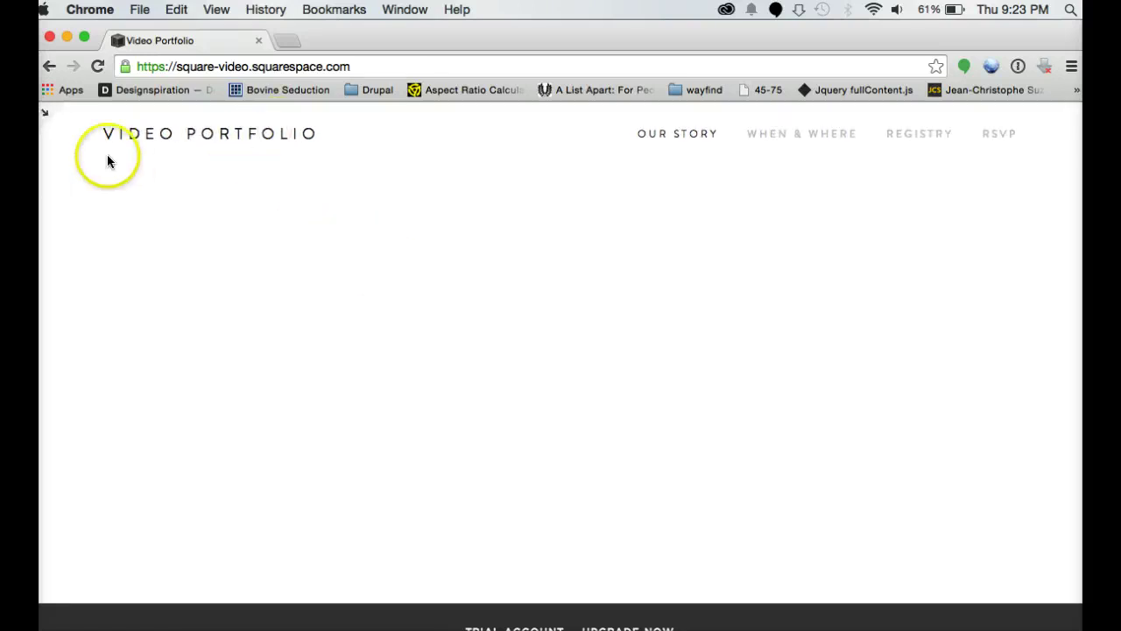
pyautogui.click(48, 114)
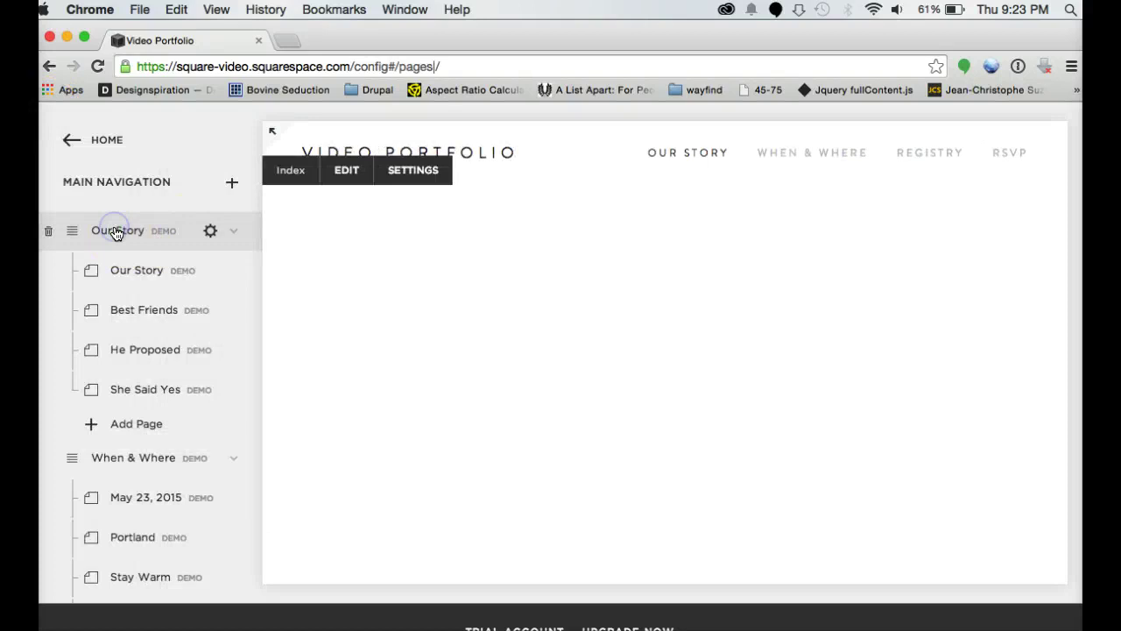
# Scroll the Pages panel down to the Not Linked section holding Read Me.
pyautogui.scroll(-3, 160, 436)
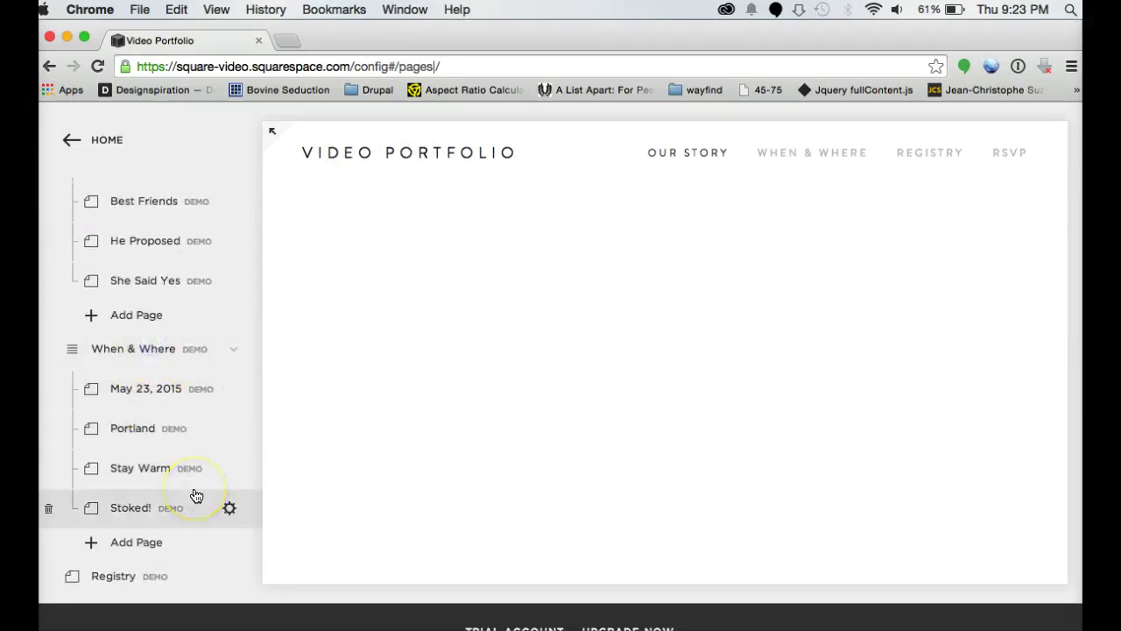
pyautogui.scroll(-2, 196, 495)
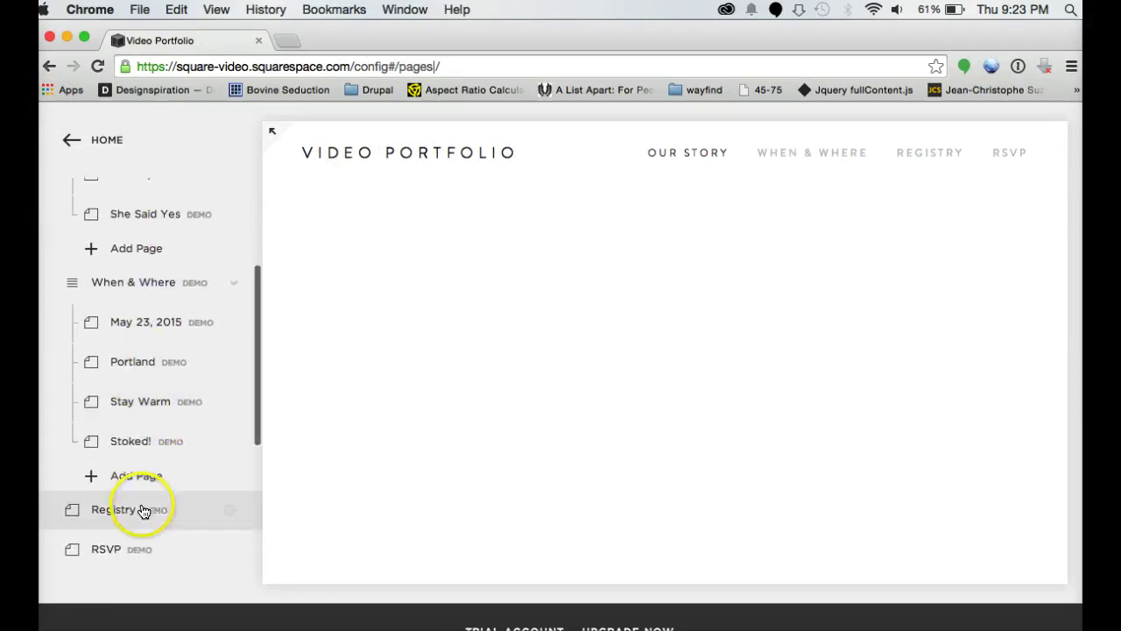
pyautogui.scroll(-5, 144, 494)
pyautogui.scroll(10, 106, 407)
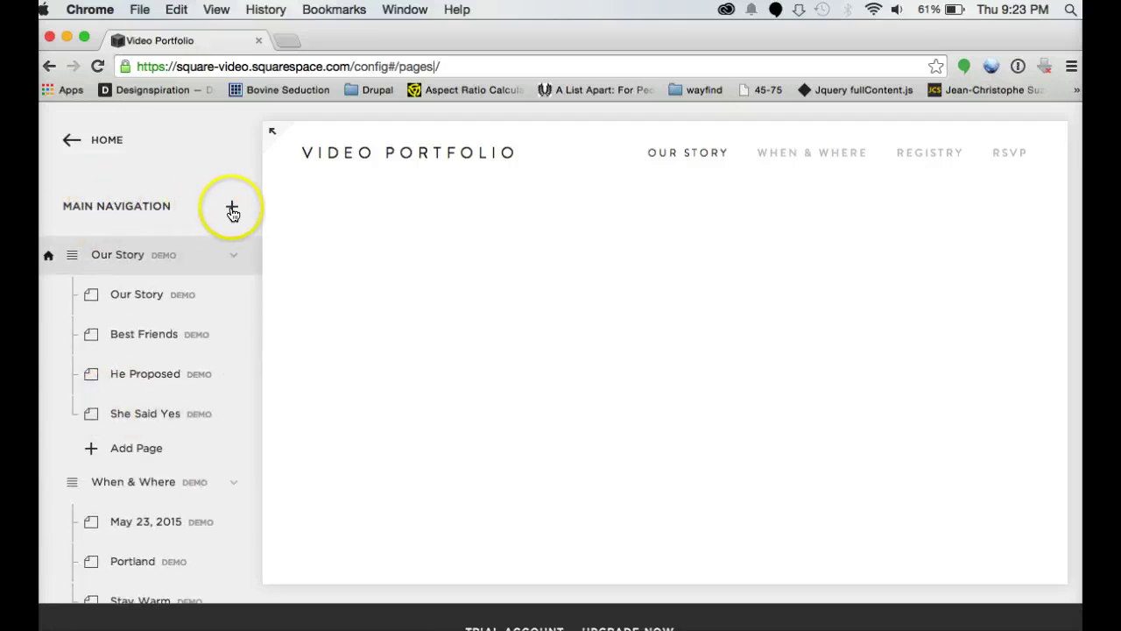
pyautogui.scroll(-3, 113, 386)
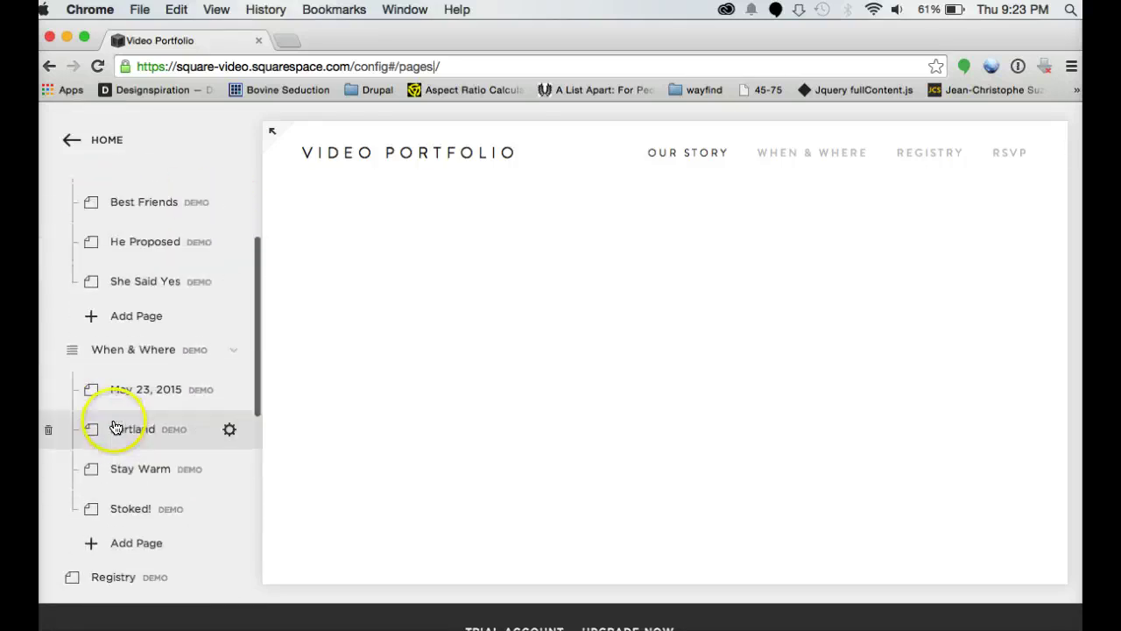
pyautogui.scroll(-6, 113, 319)
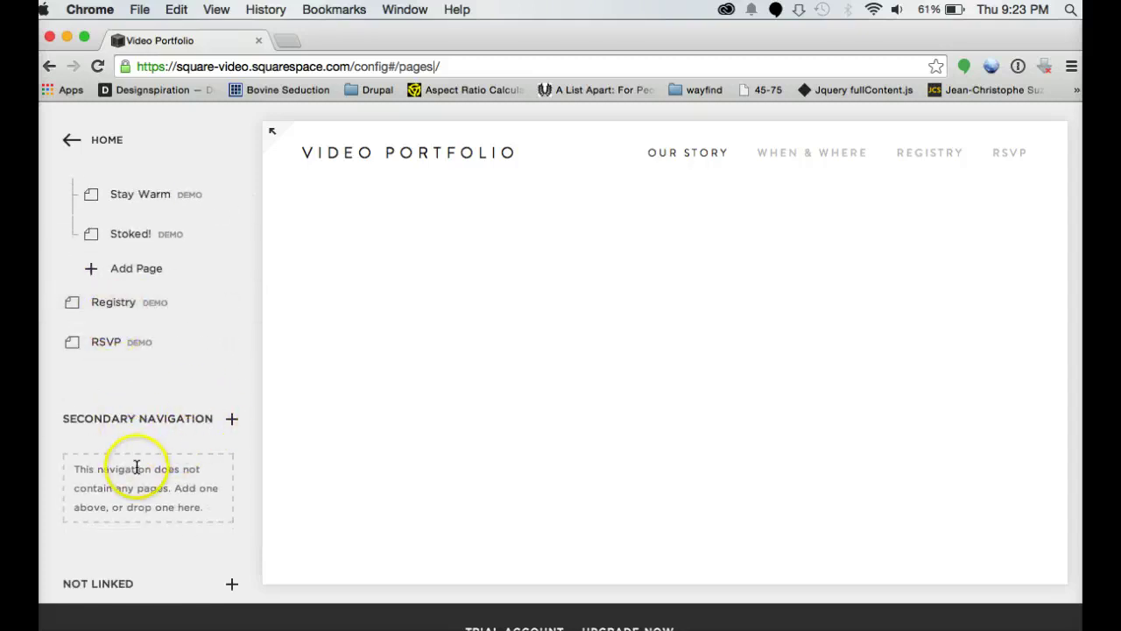
pyautogui.scroll(-3, 127, 448)
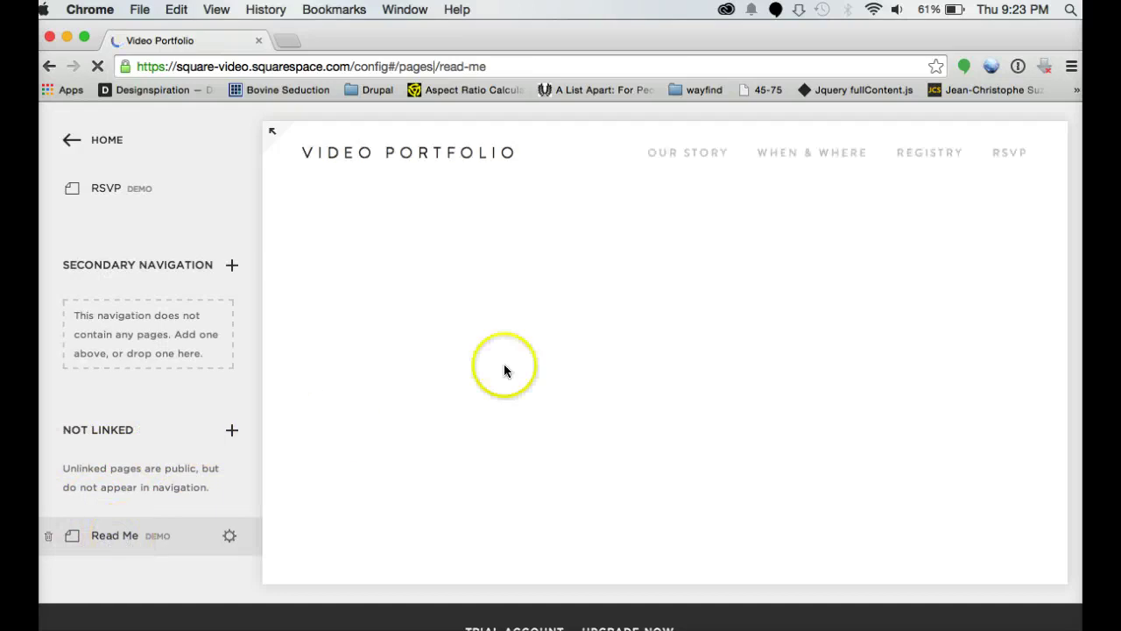
# Scroll through the Read Me guide, then load Our Story back into the preview.
pyautogui.scroll(-5, 419, 477)
pyautogui.scroll(-10, 417, 482)
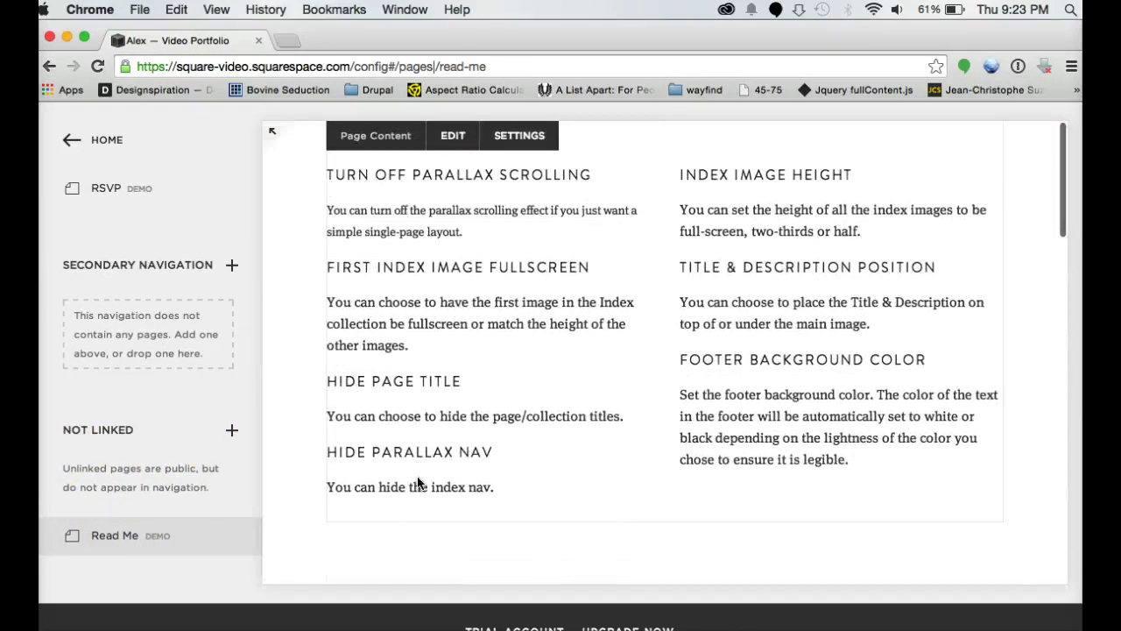
pyautogui.scroll(-3, 526, 281)
pyautogui.scroll(6, 527, 280)
pyautogui.scroll(15, 530, 282)
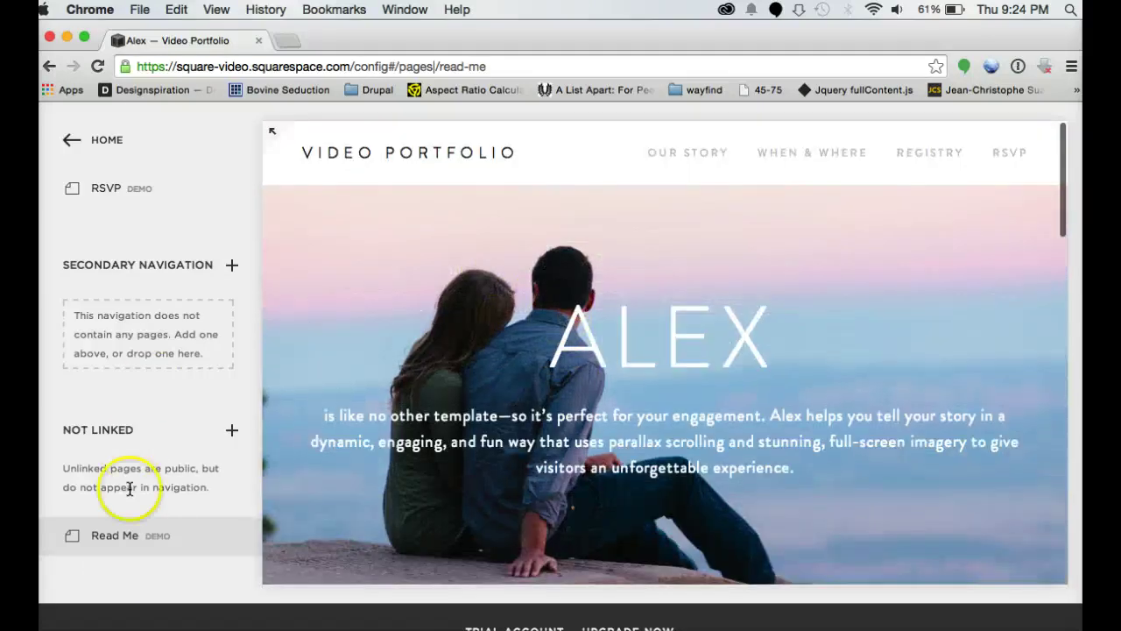
pyautogui.scroll(10, 128, 280)
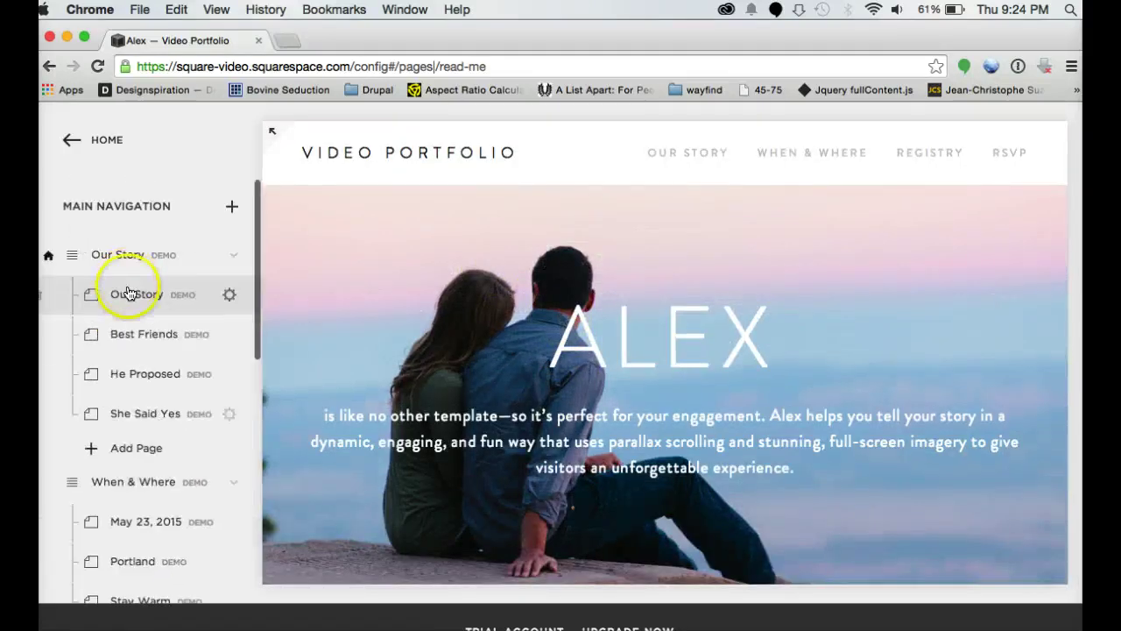
pyautogui.click(118, 255)
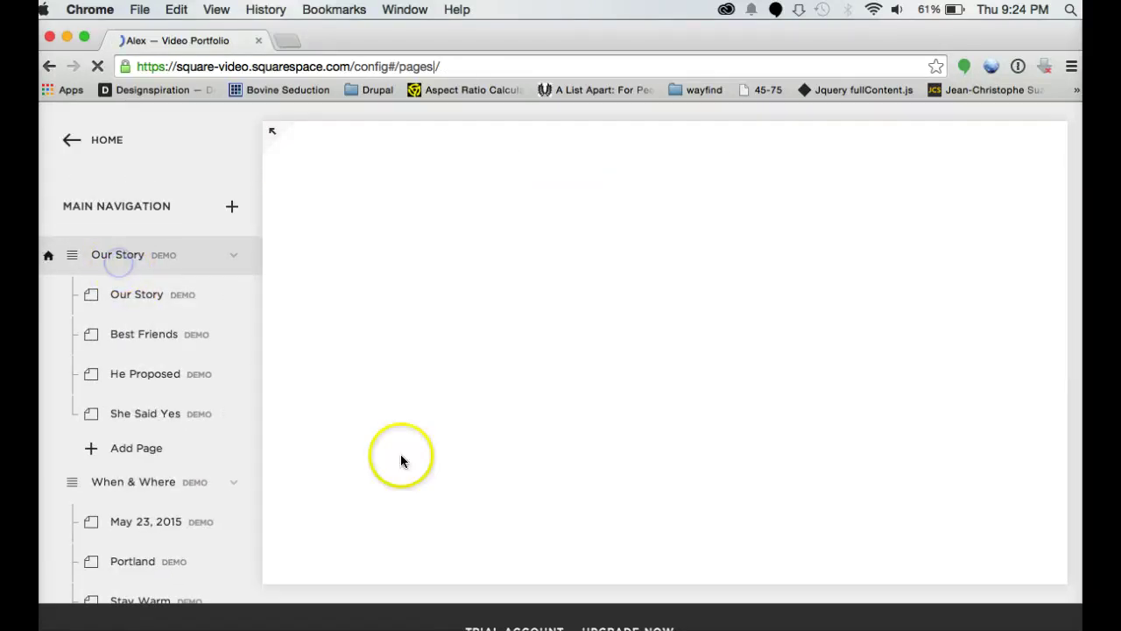
# From the main dashboard, open Design and look over the Template panel.
pyautogui.click(97, 143)
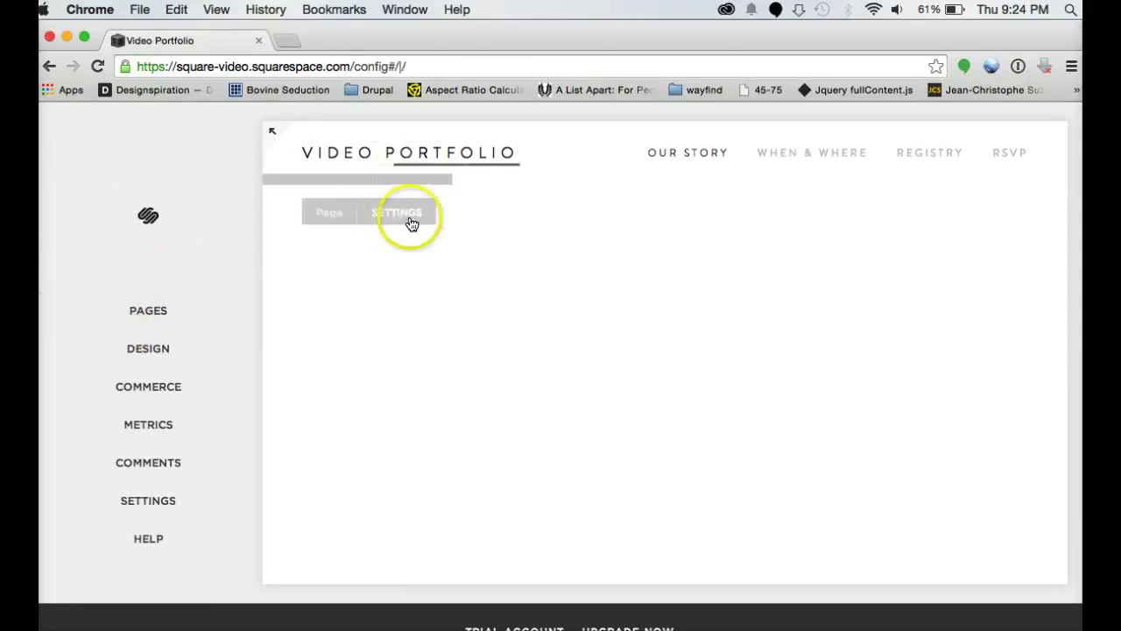
pyautogui.click(158, 353)
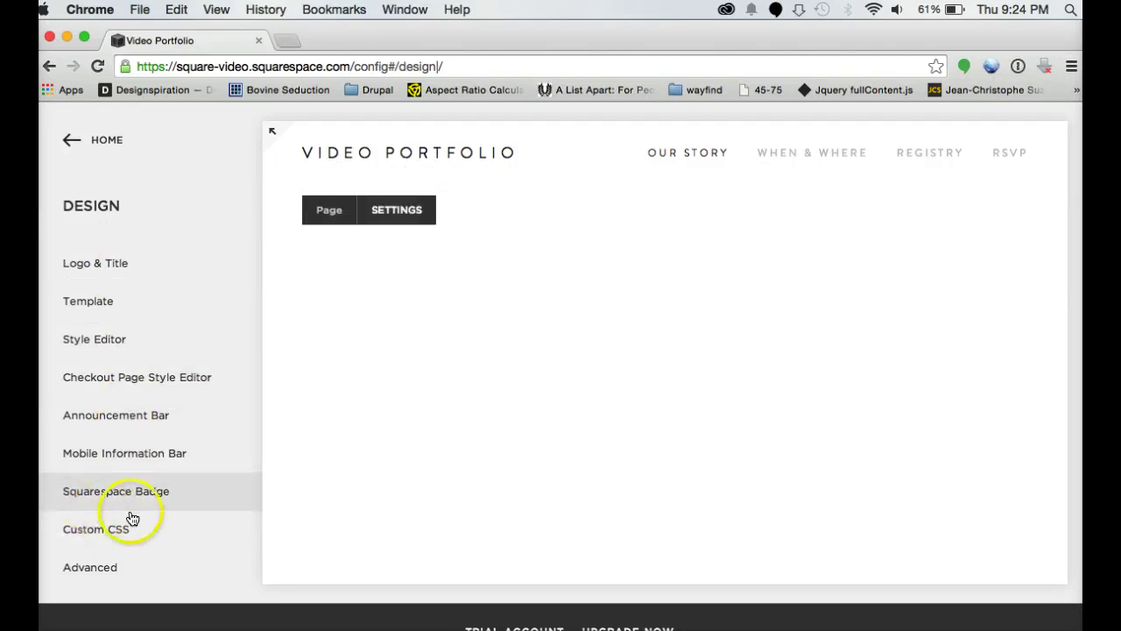
pyautogui.click(99, 306)
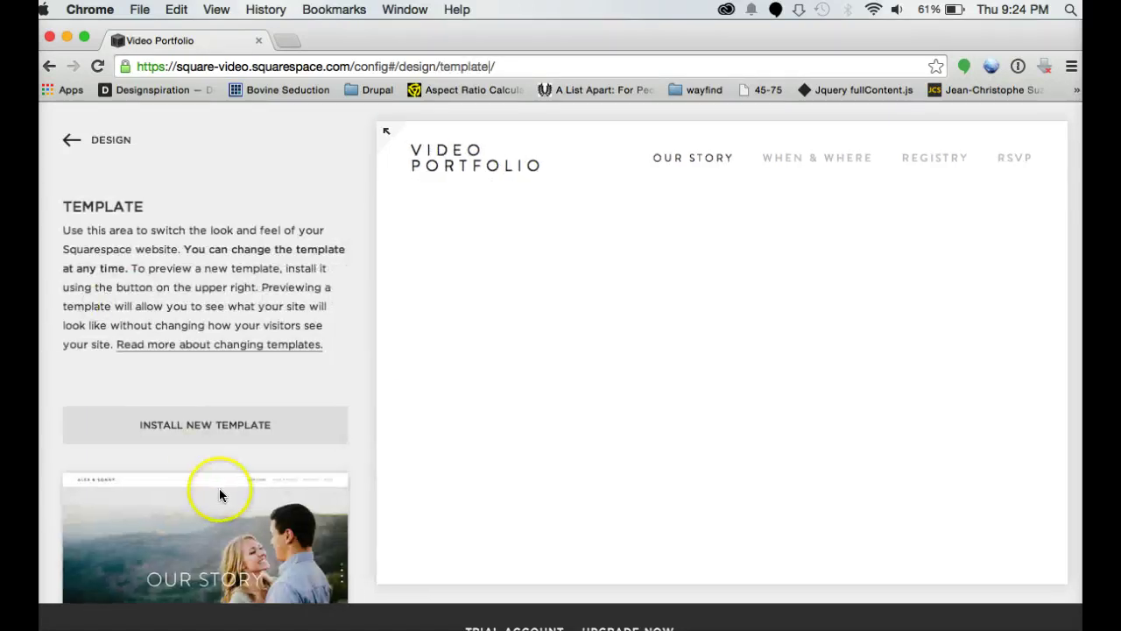
pyautogui.scroll(-3, 220, 487)
pyautogui.scroll(2, 149, 424)
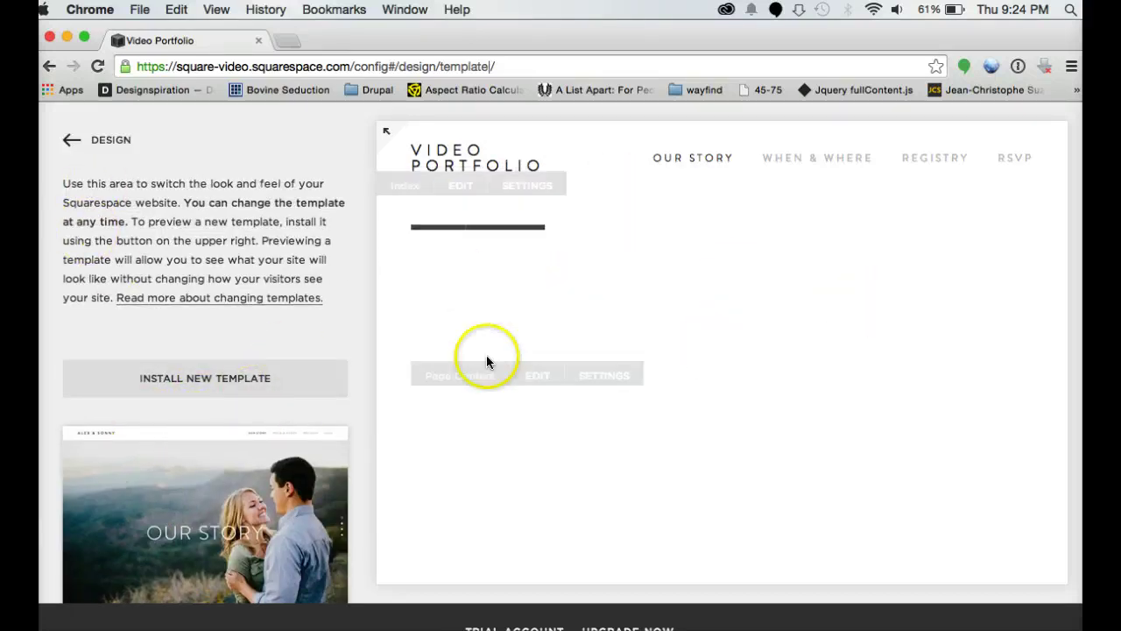
pyautogui.click(106, 141)
# Scroll through the Logo & Title settings, then bring up the Style Editor.
pyautogui.click(97, 281)
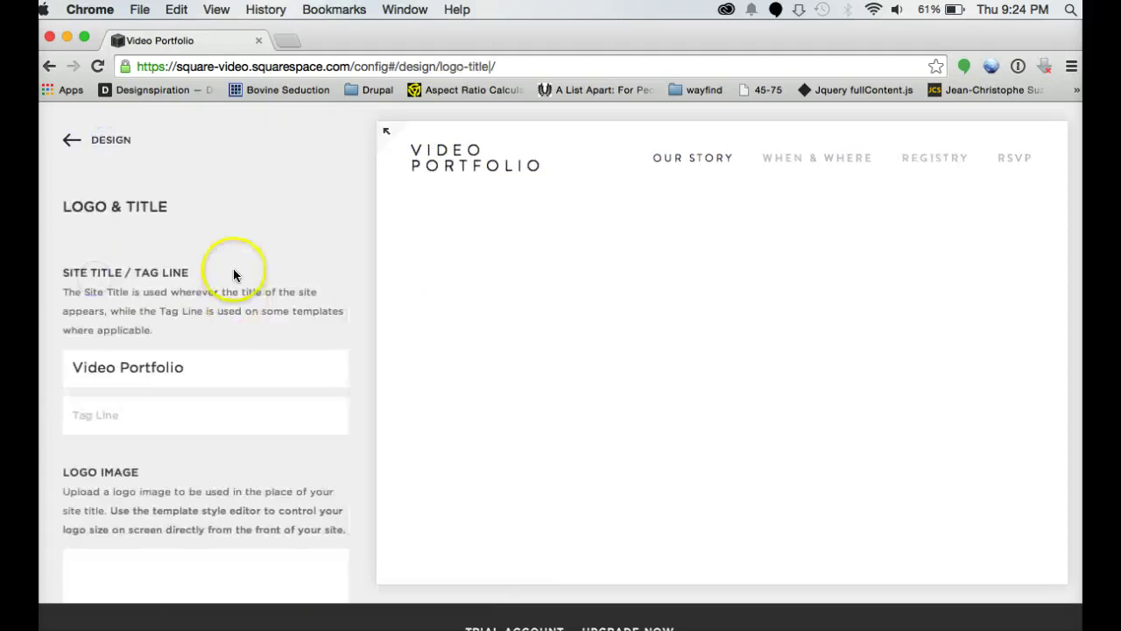
pyautogui.scroll(-2, 170, 342)
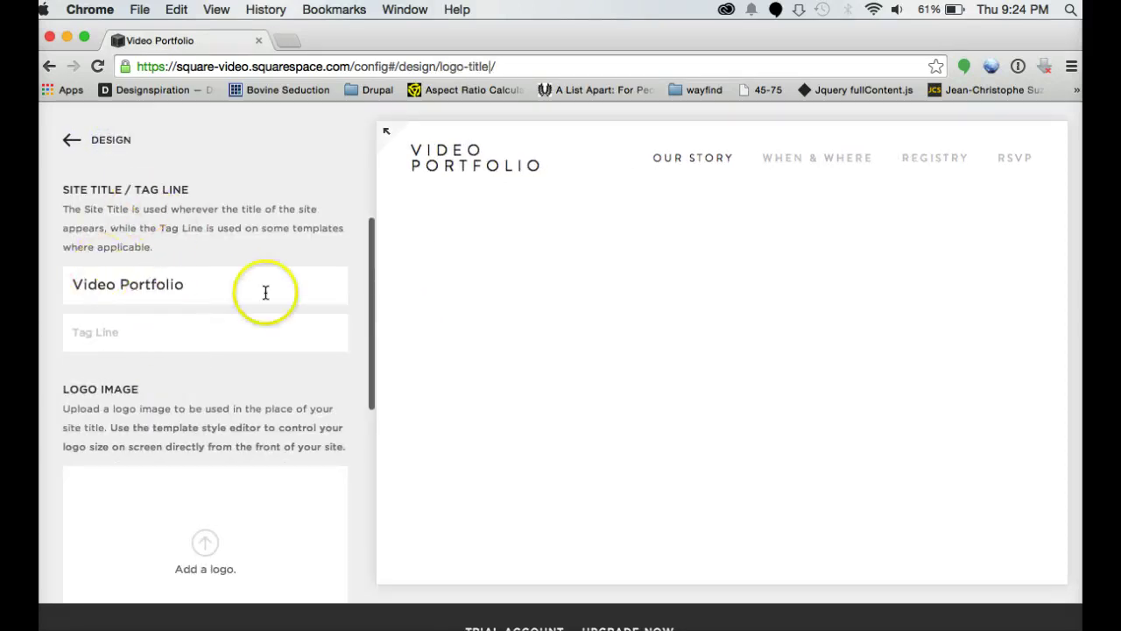
pyautogui.scroll(-2, 243, 359)
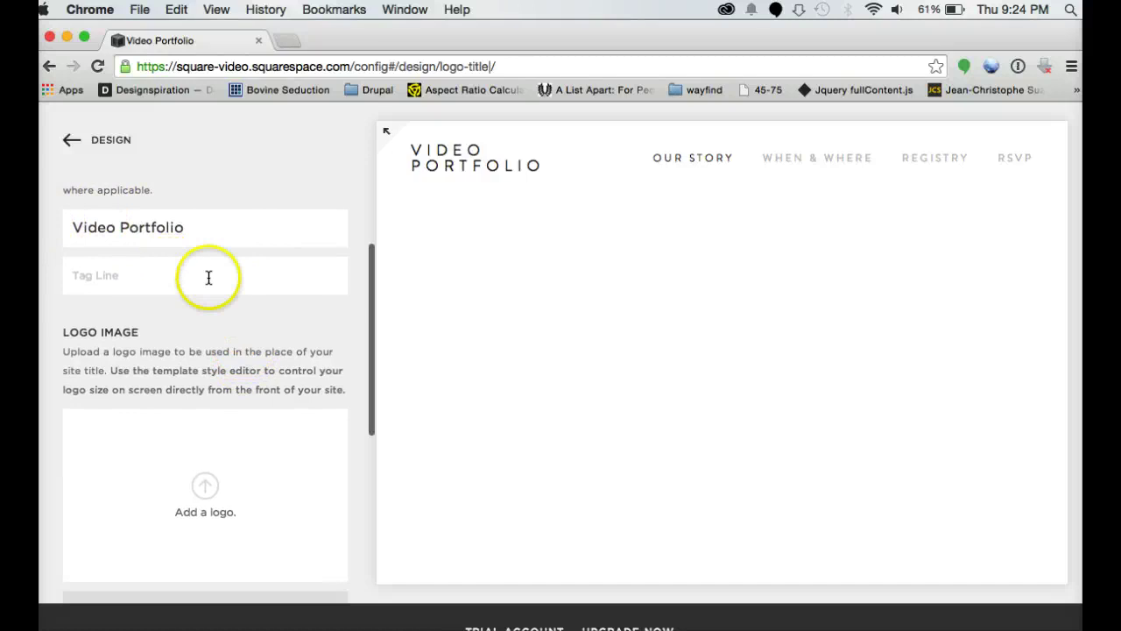
pyautogui.scroll(-4, 235, 394)
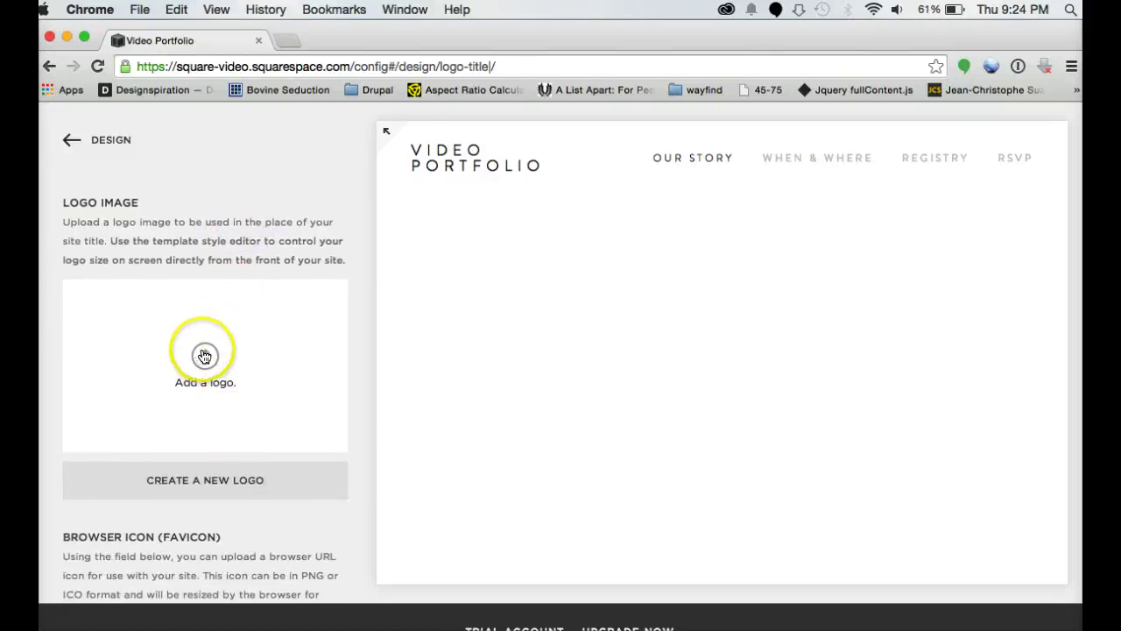
pyautogui.moveTo(434, 156)
pyautogui.scroll(-5, 182, 412)
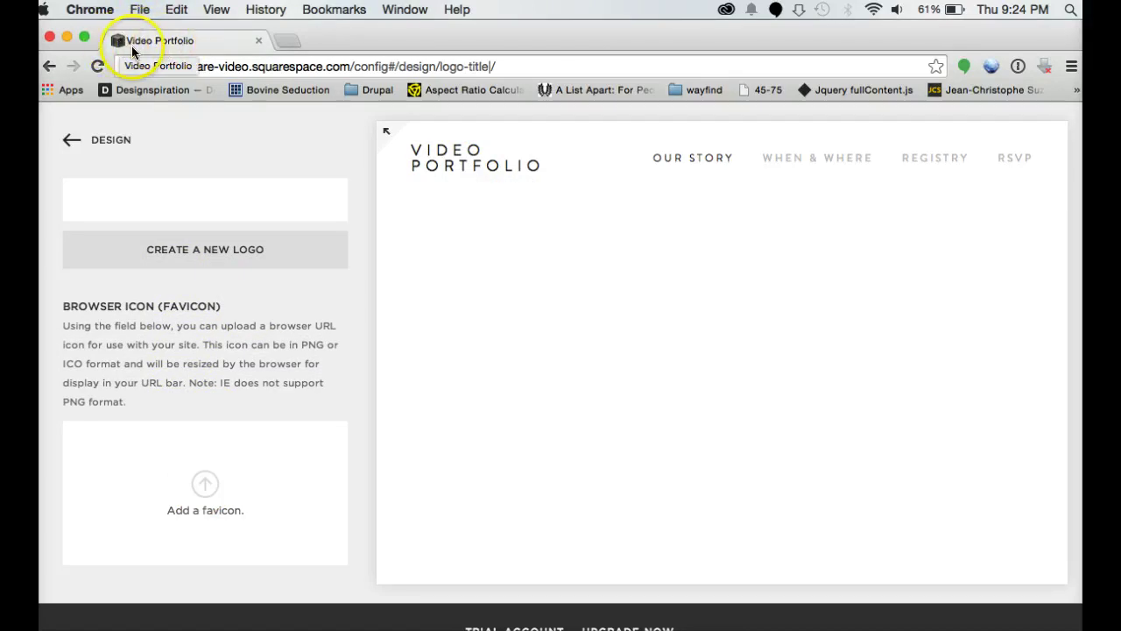
pyautogui.scroll(5, 275, 434)
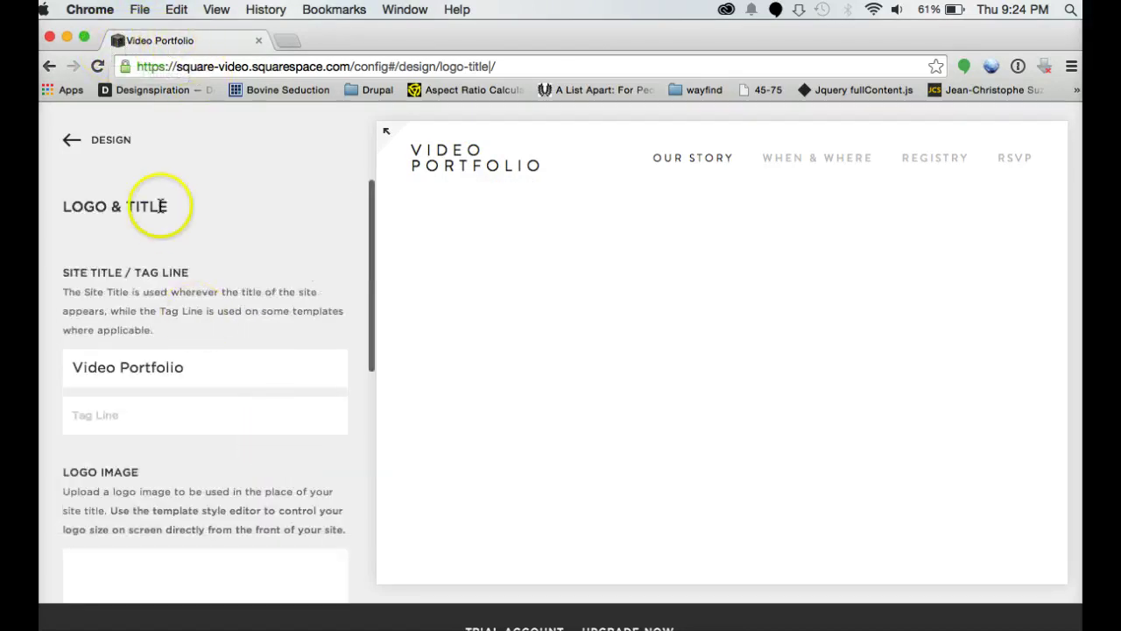
pyautogui.click(122, 154)
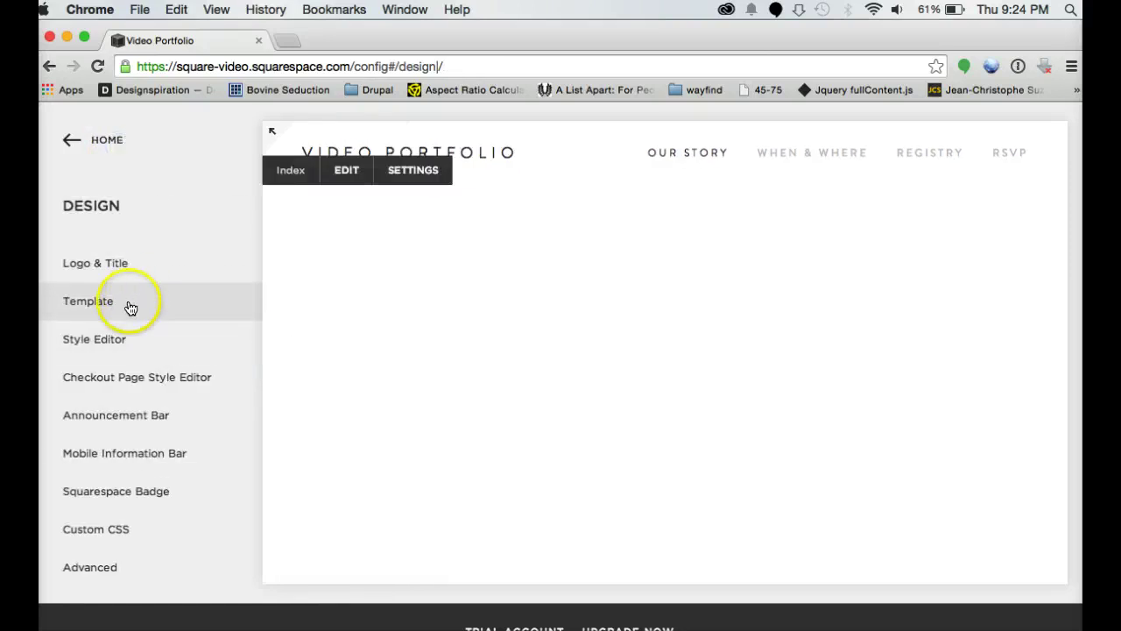
pyautogui.click(126, 348)
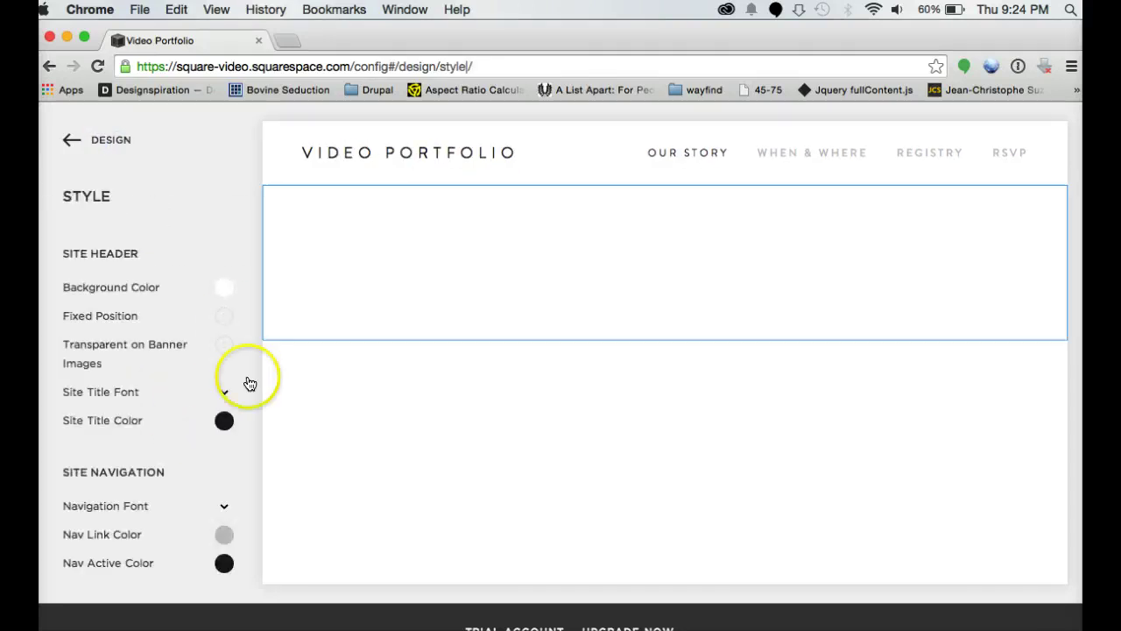
# Set the site header background to near-white #fefafa (after trying red) and enable Fixed Position.
pyautogui.click(221, 289)
pyautogui.click(165, 390)
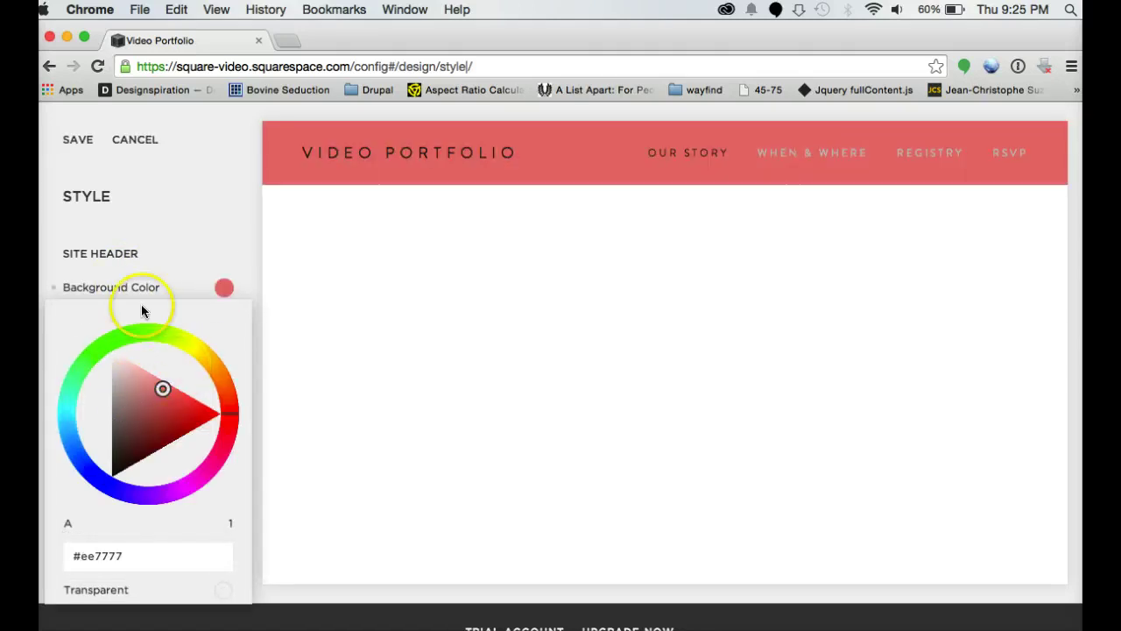
pyautogui.click(114, 355)
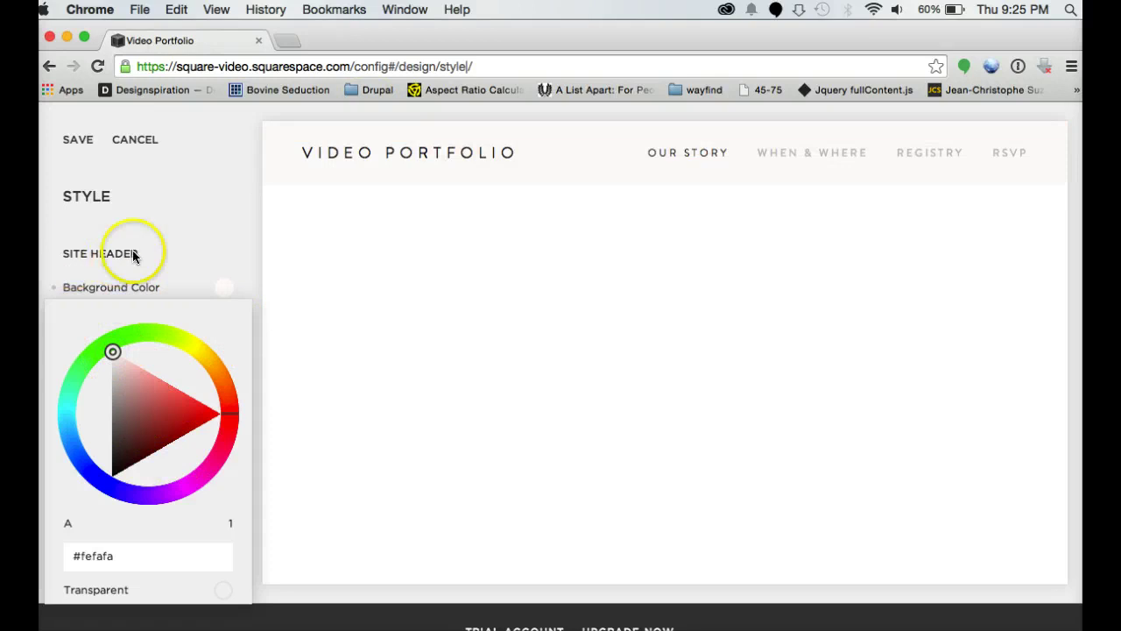
pyautogui.click(175, 256)
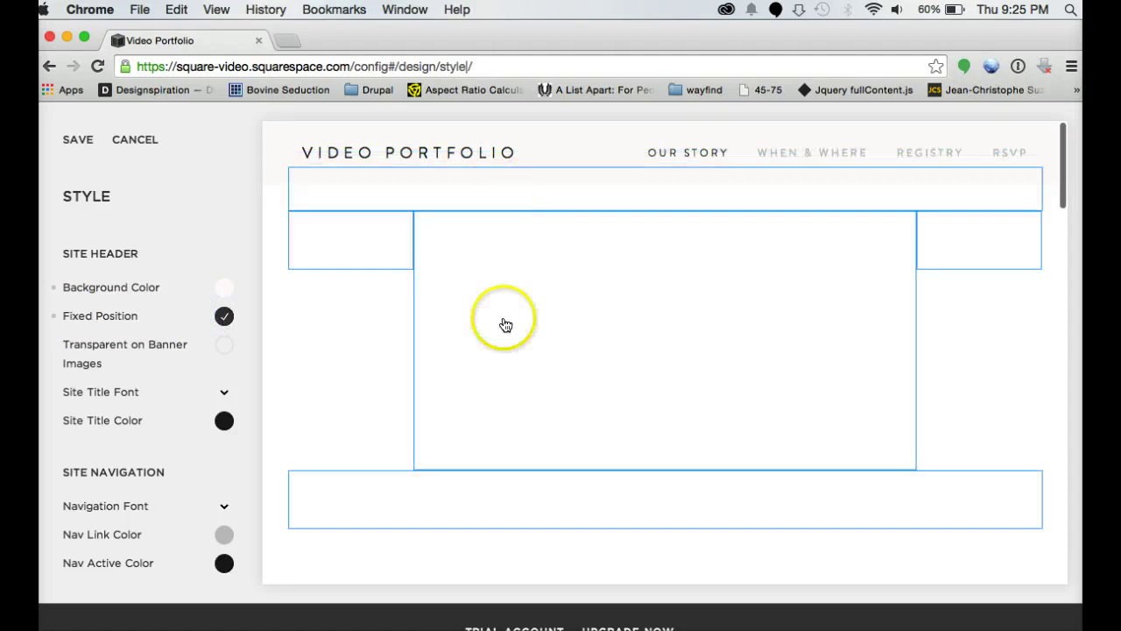
pyautogui.click(224, 292)
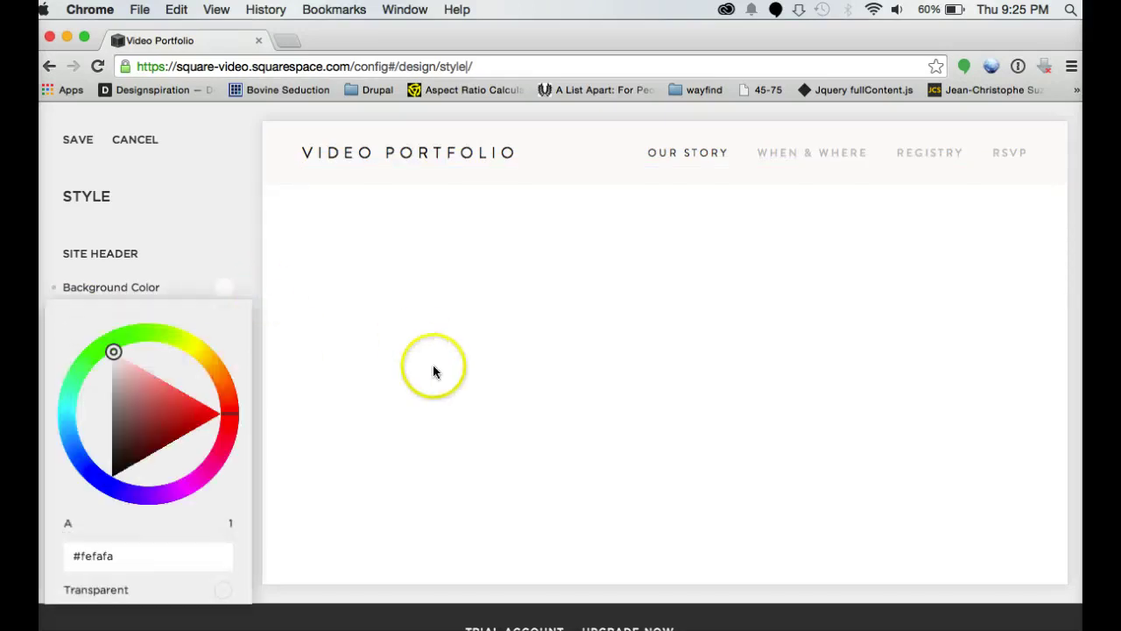
pyautogui.click(182, 245)
pyautogui.click(225, 316)
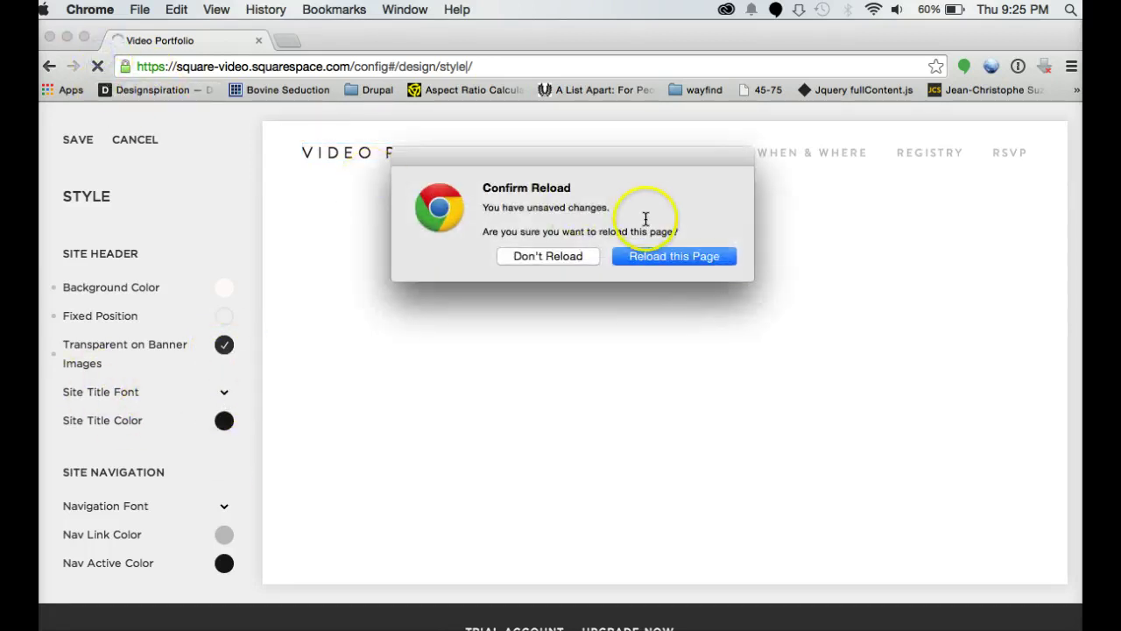
# Confirm the page reload, then turn Transparent on Banner Images off for a solid header.
pyautogui.click(657, 263)
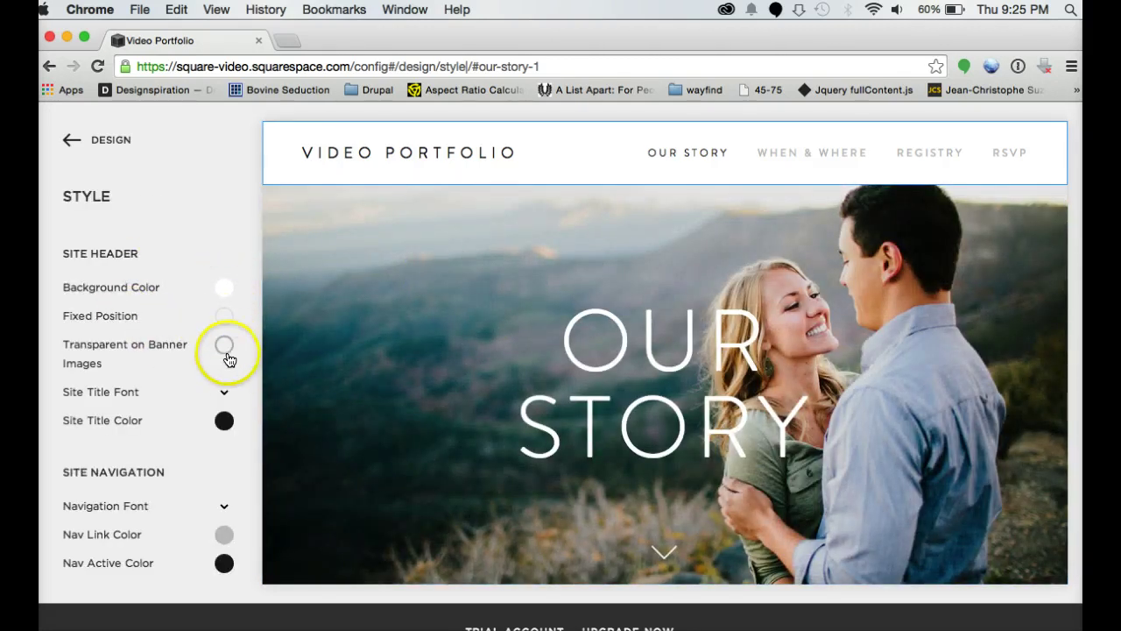
pyautogui.click(225, 346)
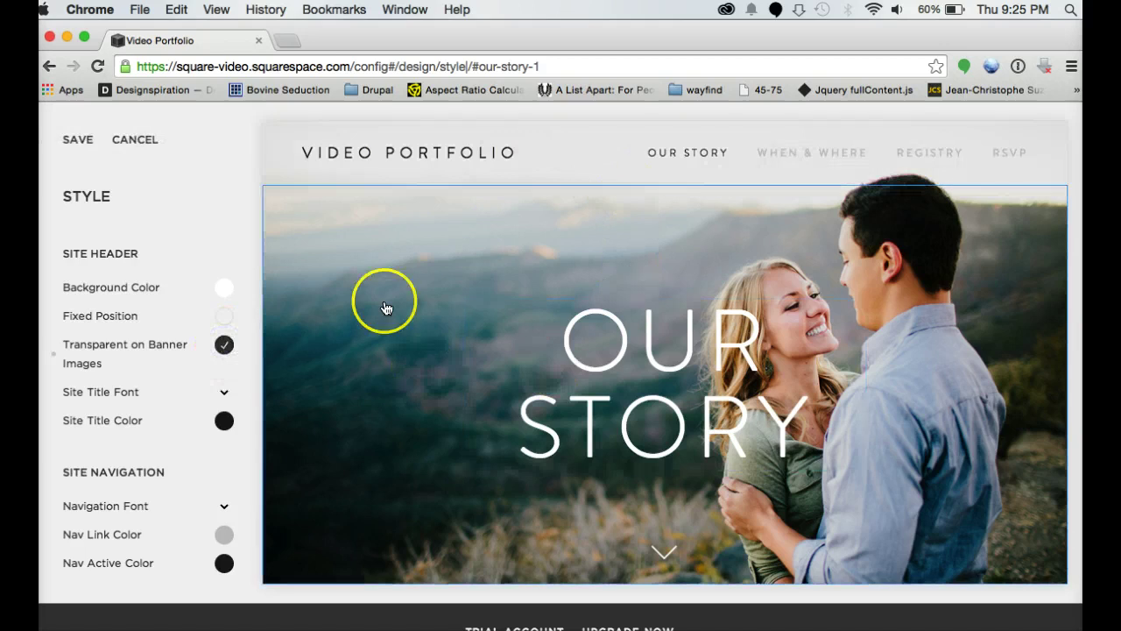
pyautogui.click(225, 346)
pyautogui.scroll(-3, 197, 385)
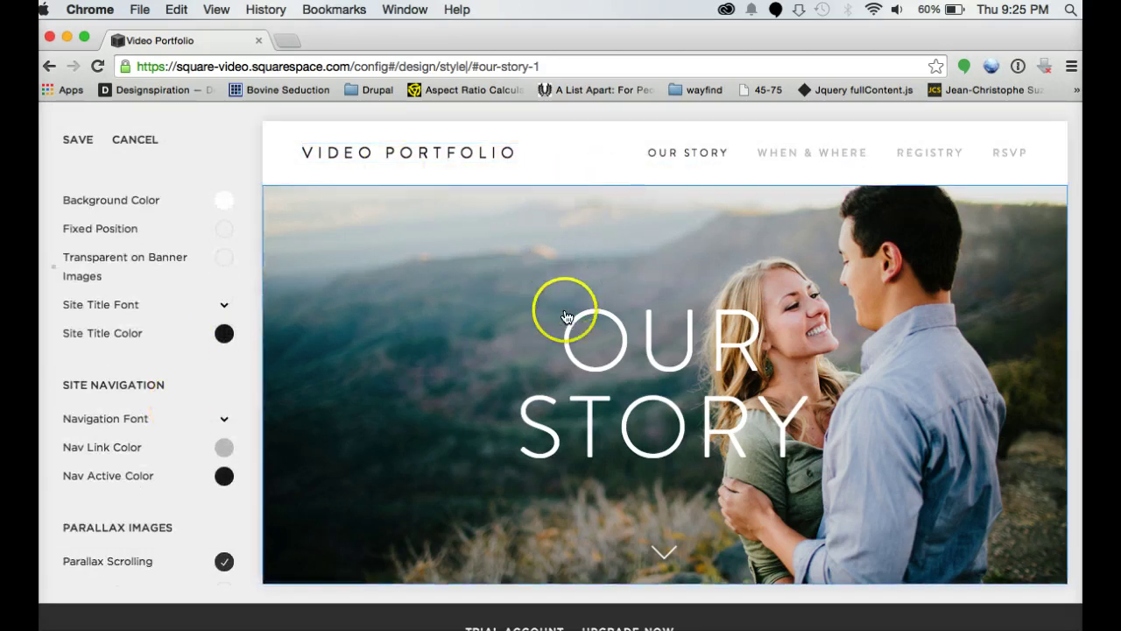
pyautogui.scroll(-1, 221, 315)
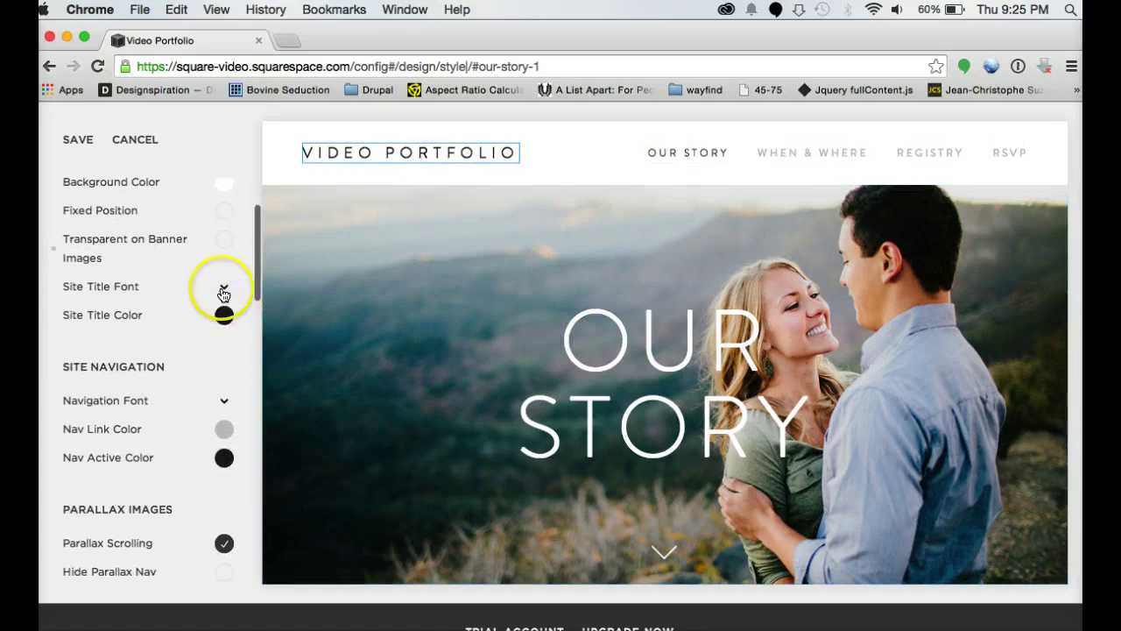
# Expand Site Title Font and browse the font list, keeping Brandon Grotesque.
pyautogui.click(224, 292)
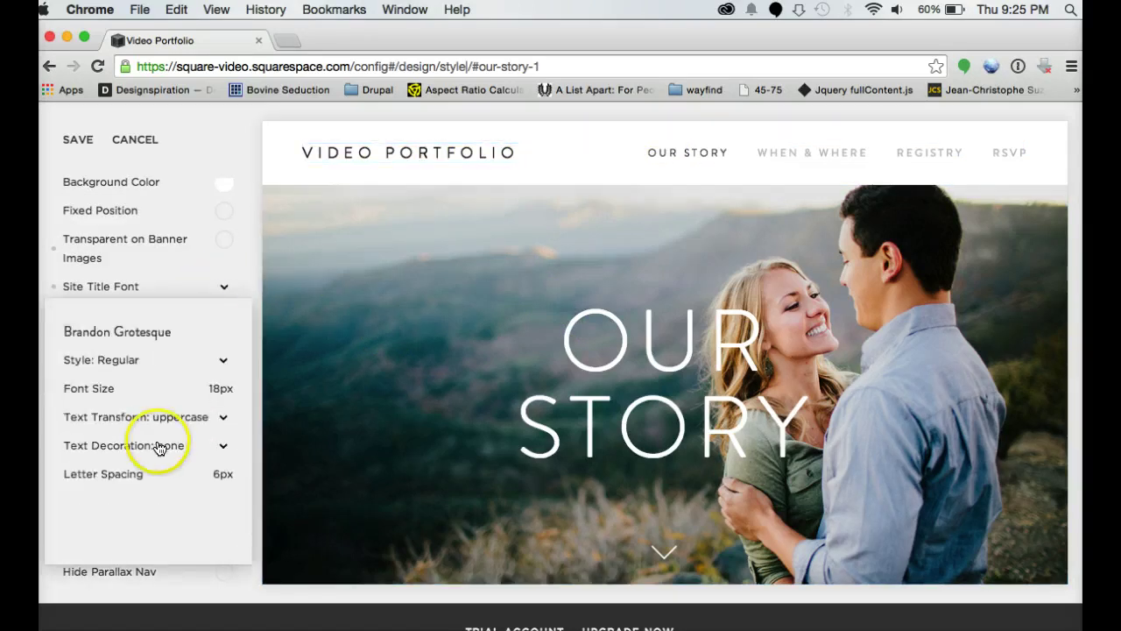
pyautogui.click(165, 335)
pyautogui.scroll(-15, 158, 498)
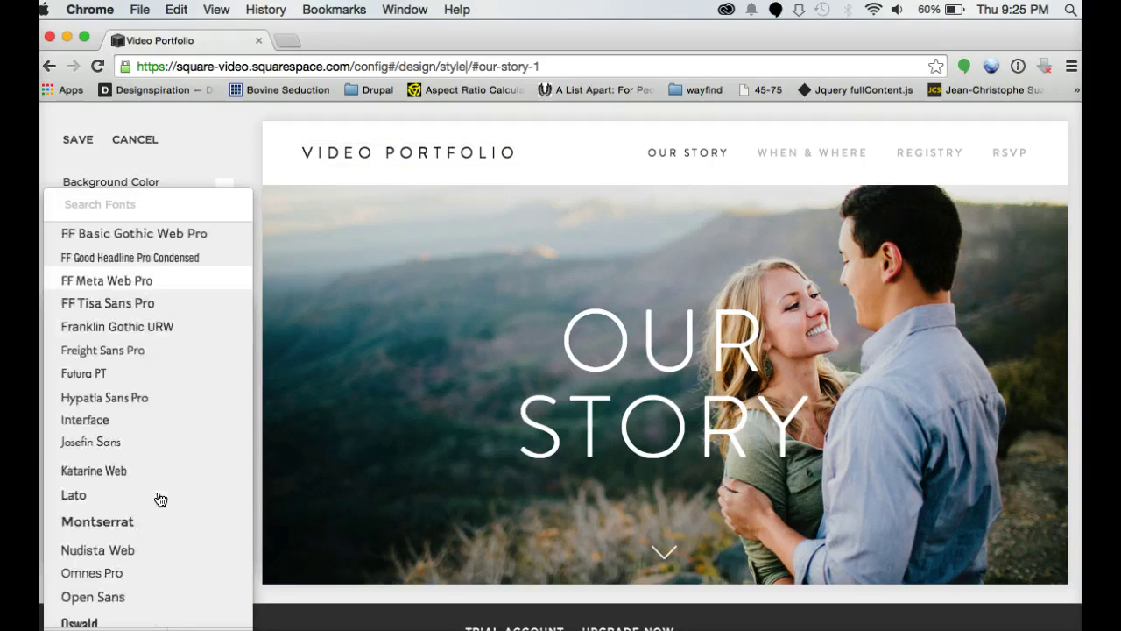
pyautogui.scroll(-20, 157, 499)
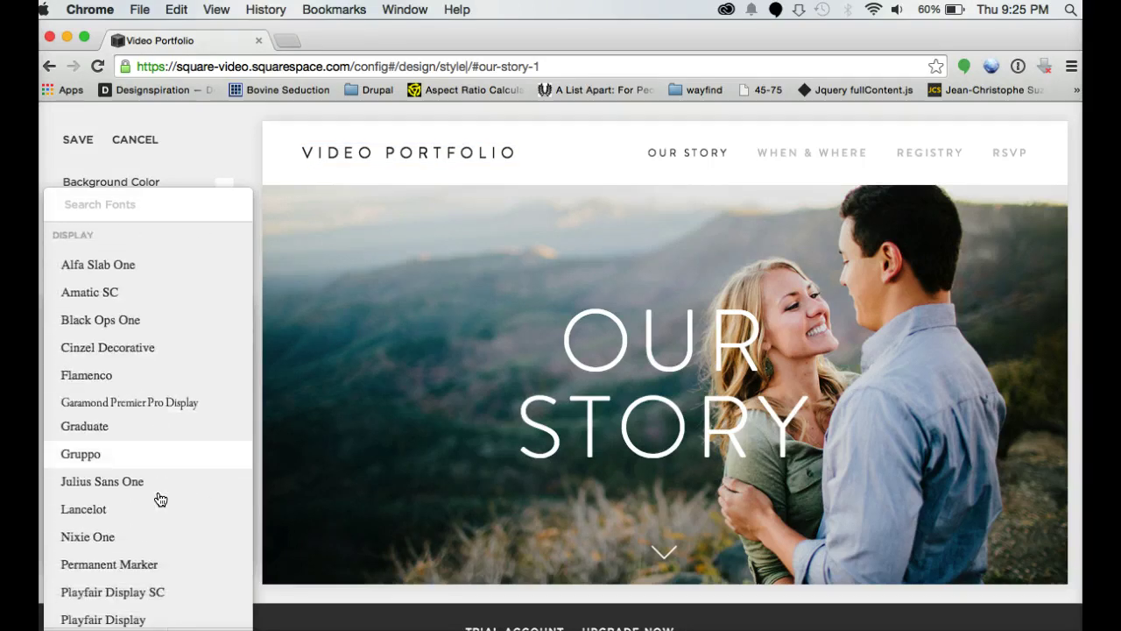
pyautogui.click(217, 423)
pyautogui.scroll(-10, 217, 419)
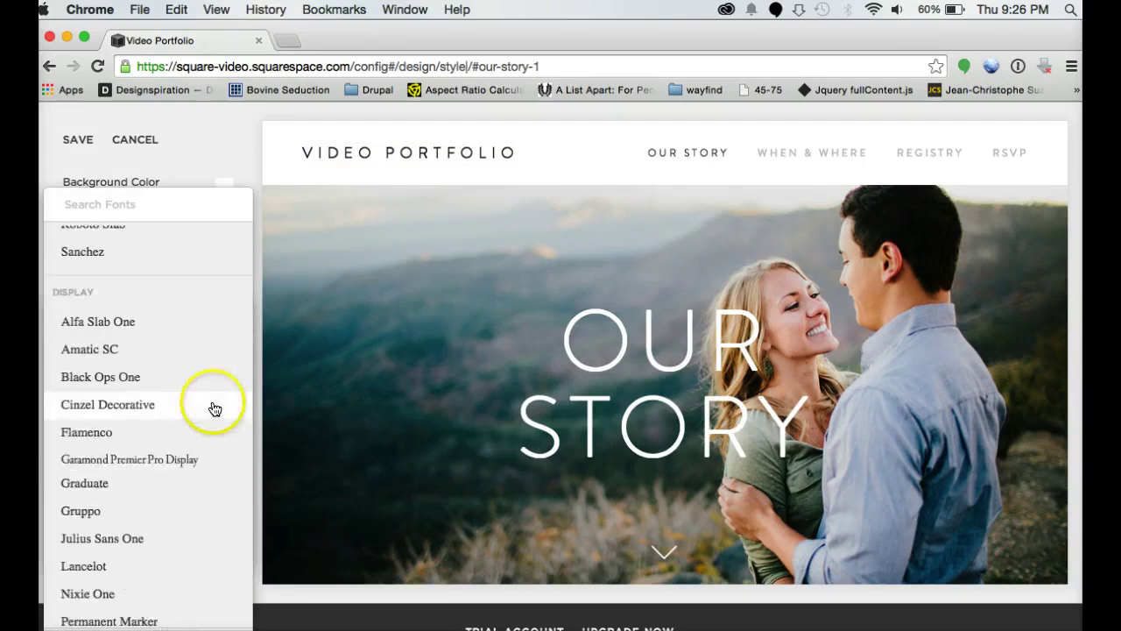
pyautogui.scroll(20, 216, 386)
pyautogui.click(224, 134)
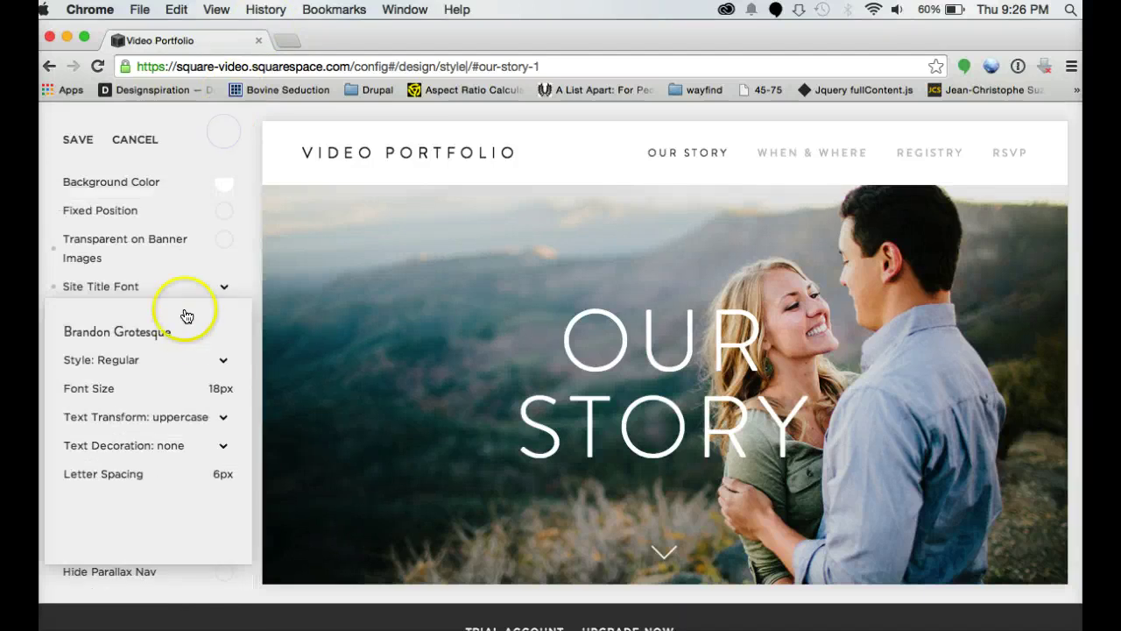
# Set the site title font size to 16px with text decoration none, then collapse the panel.
pyautogui.moveTo(105, 379)
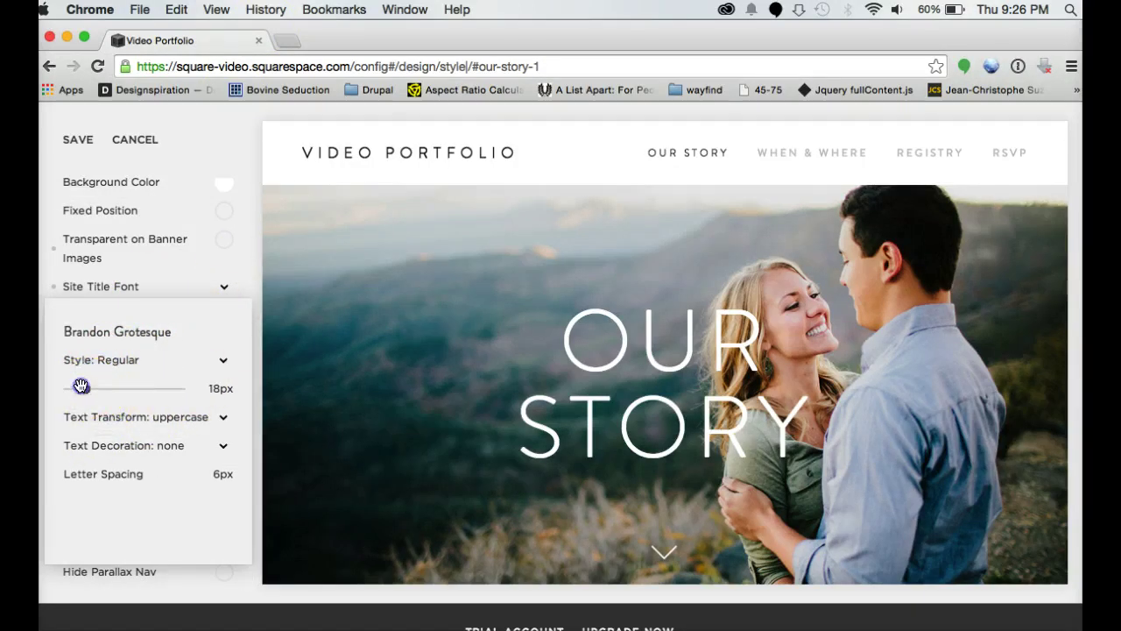
pyautogui.moveTo(81, 386); pyautogui.dragTo(104, 381)
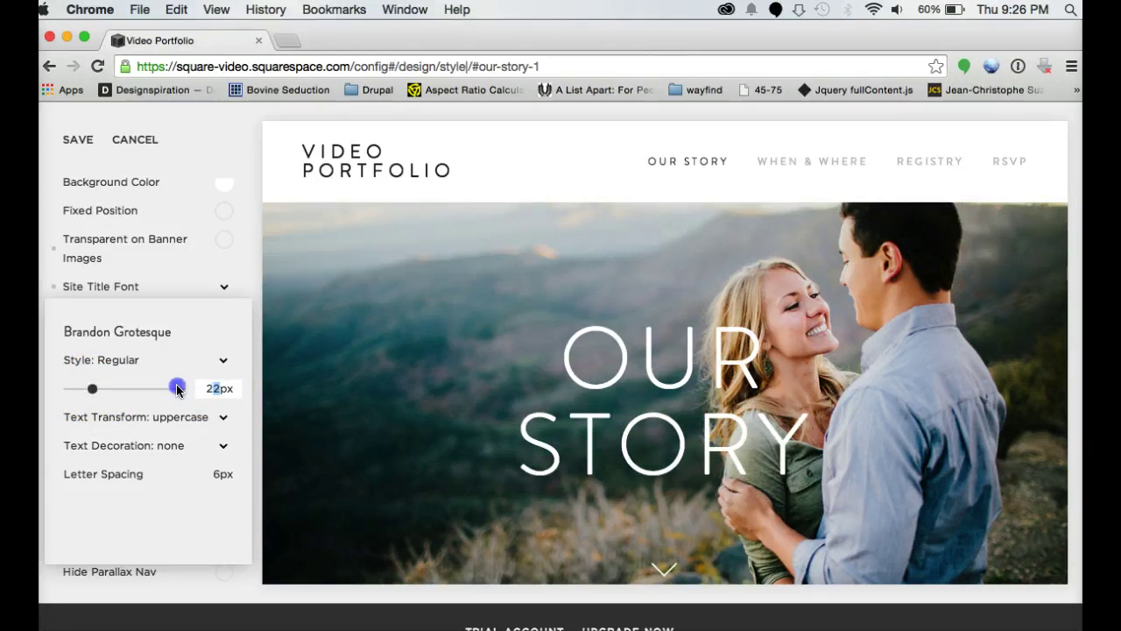
pyautogui.write('16')
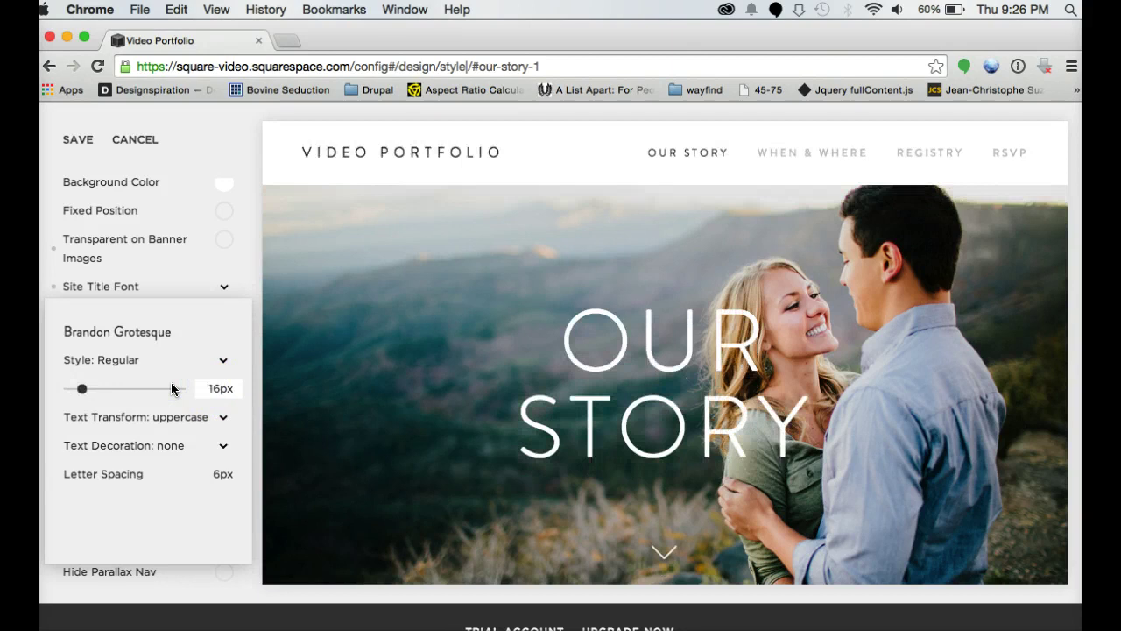
pyautogui.click(213, 447)
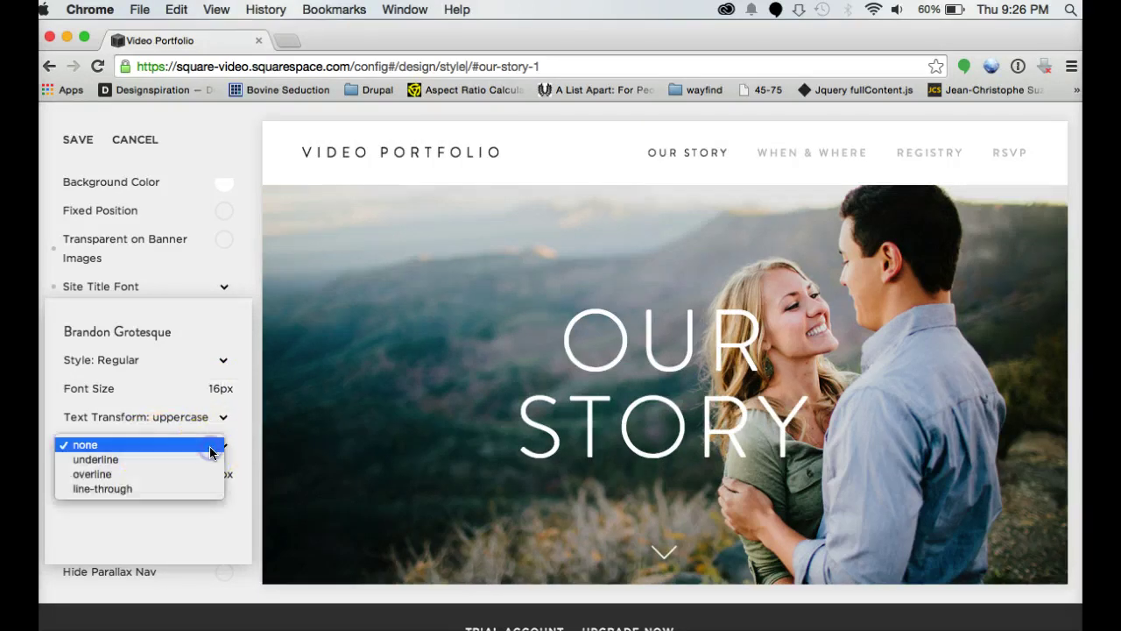
pyautogui.click(210, 548)
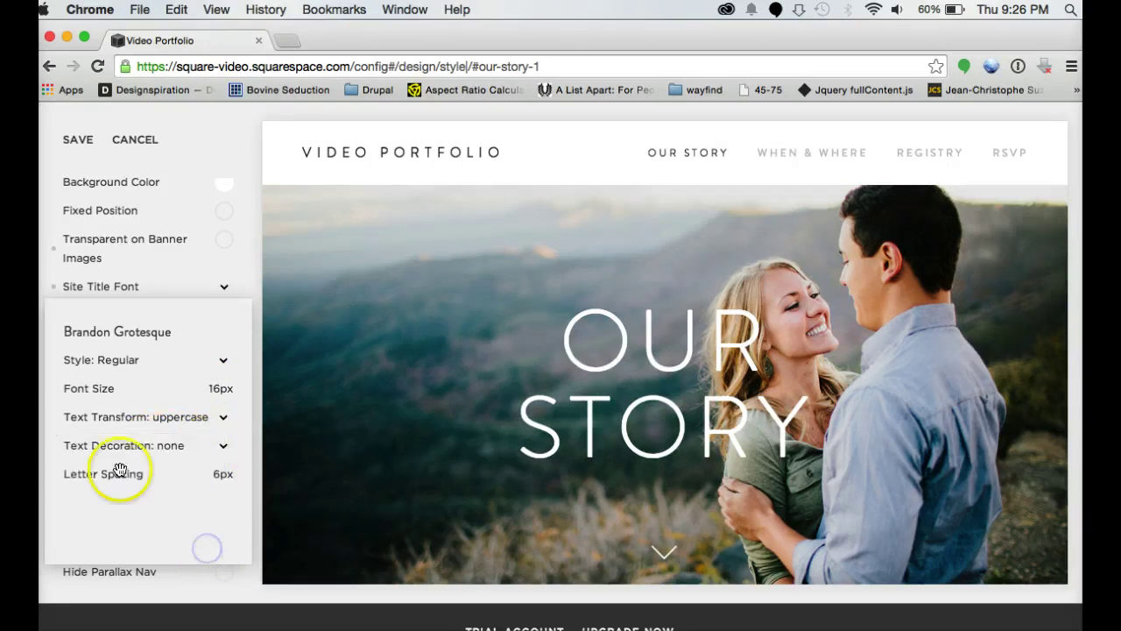
pyautogui.click(212, 277)
pyautogui.scroll(-3, 181, 348)
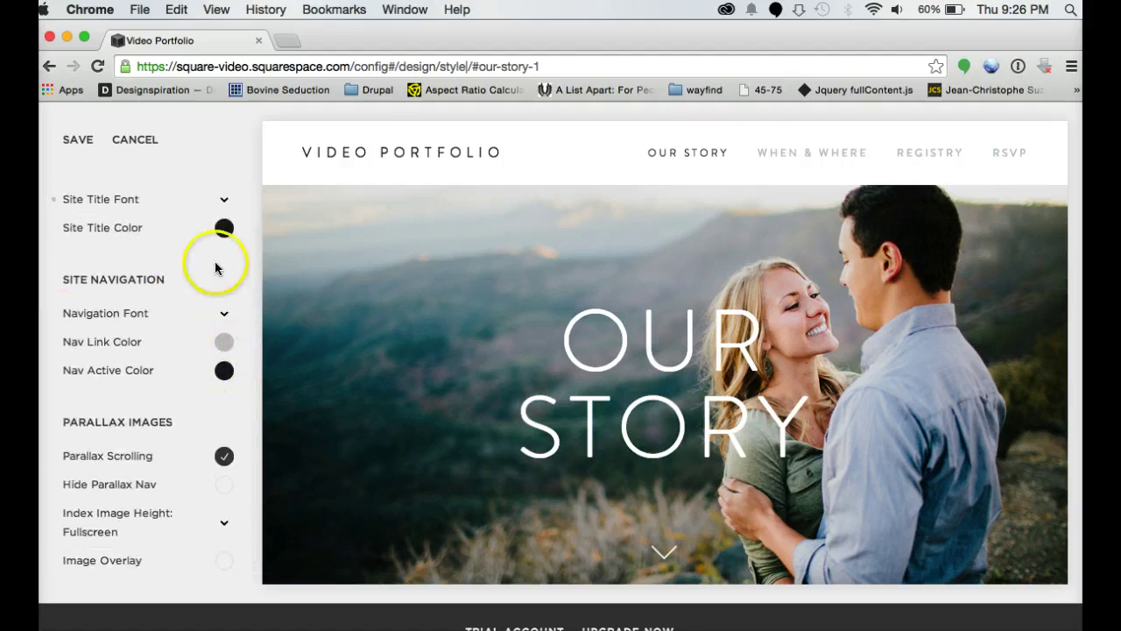
pyautogui.scroll(-4, 195, 380)
pyautogui.click(224, 312)
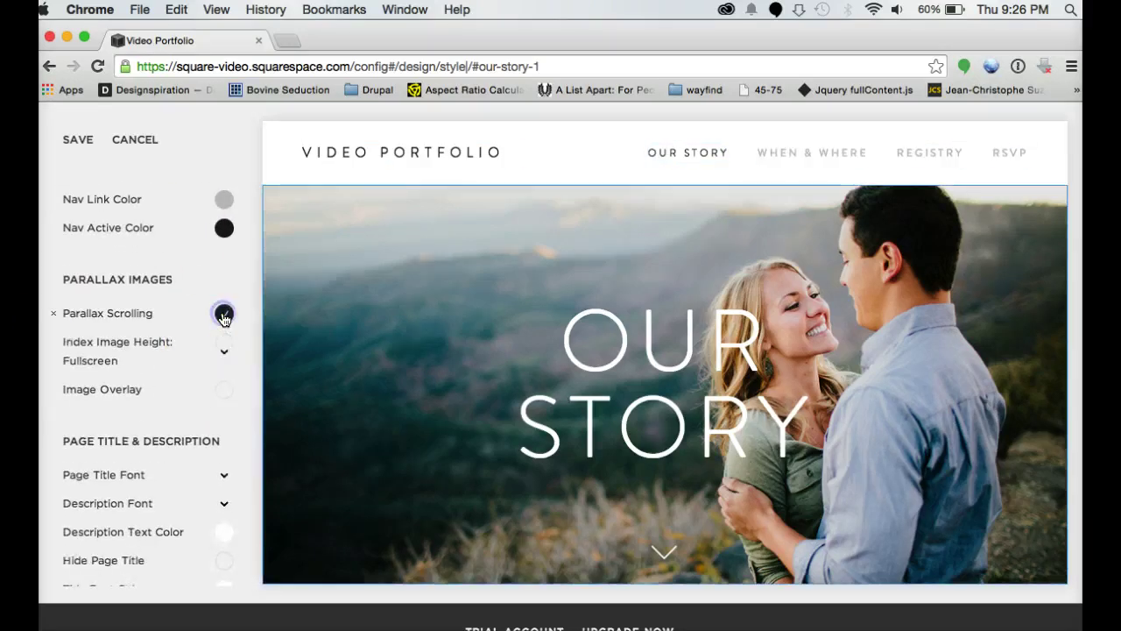
pyautogui.scroll(-3, 458, 393)
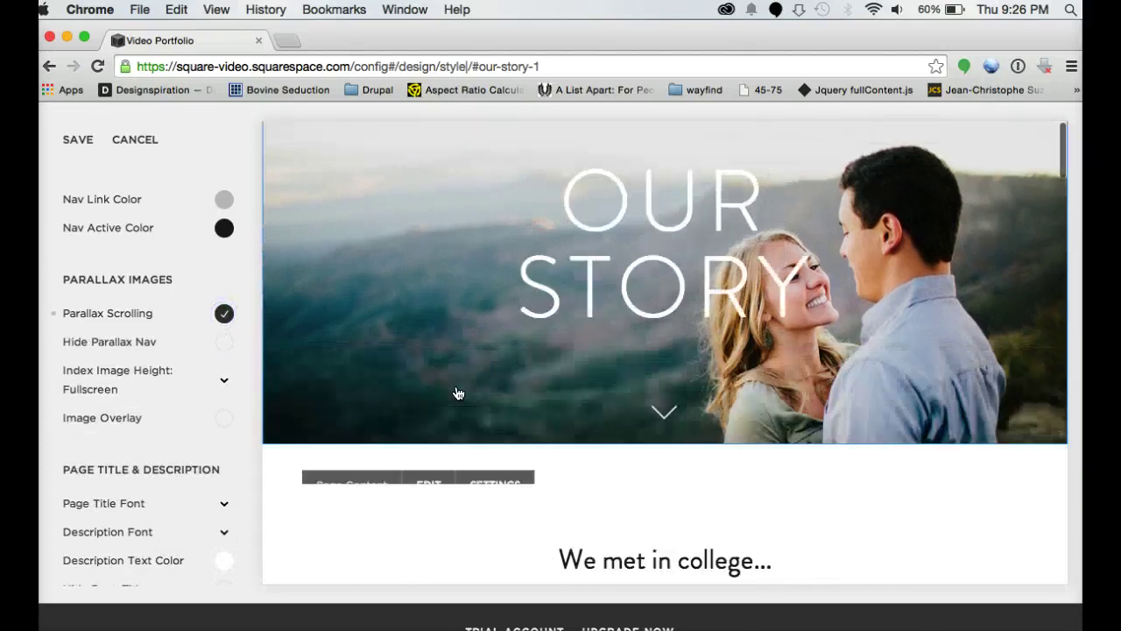
pyautogui.click(588, 220)
pyautogui.click(331, 359)
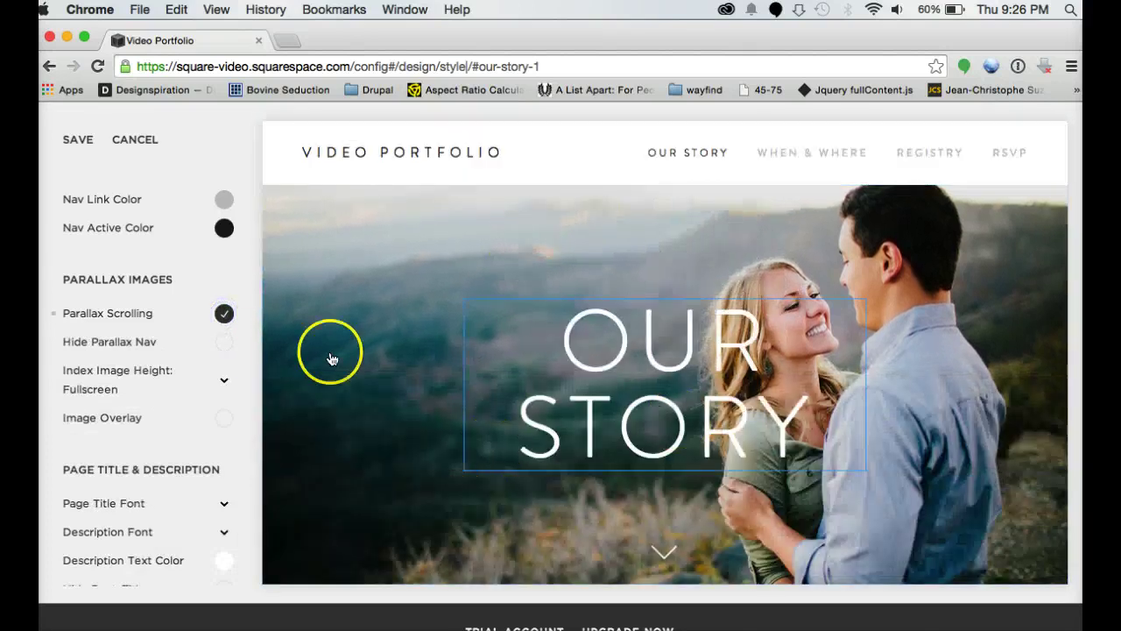
pyautogui.click(225, 315)
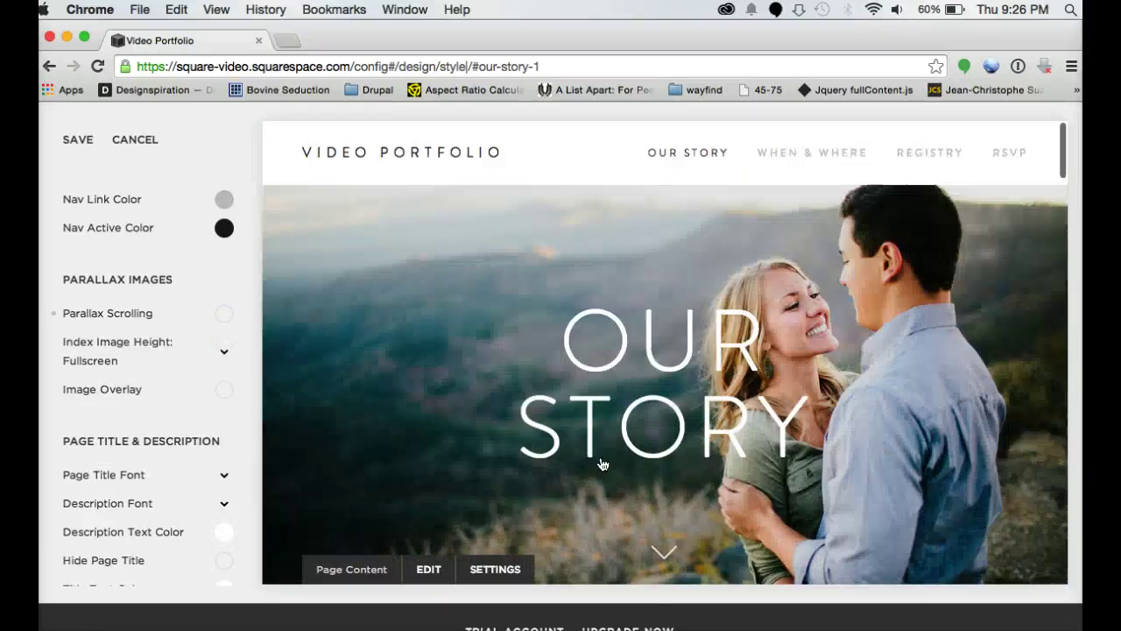
pyautogui.scroll(-1, 602, 464)
pyautogui.scroll(-2, 603, 464)
pyautogui.click(225, 322)
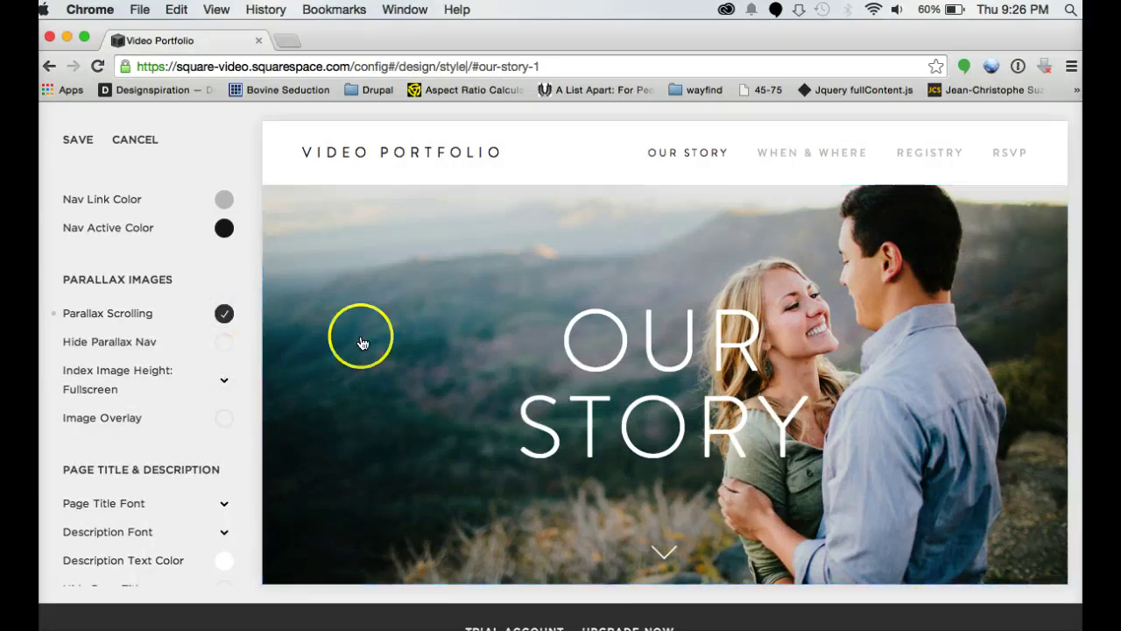
pyautogui.scroll(-10, 359, 342)
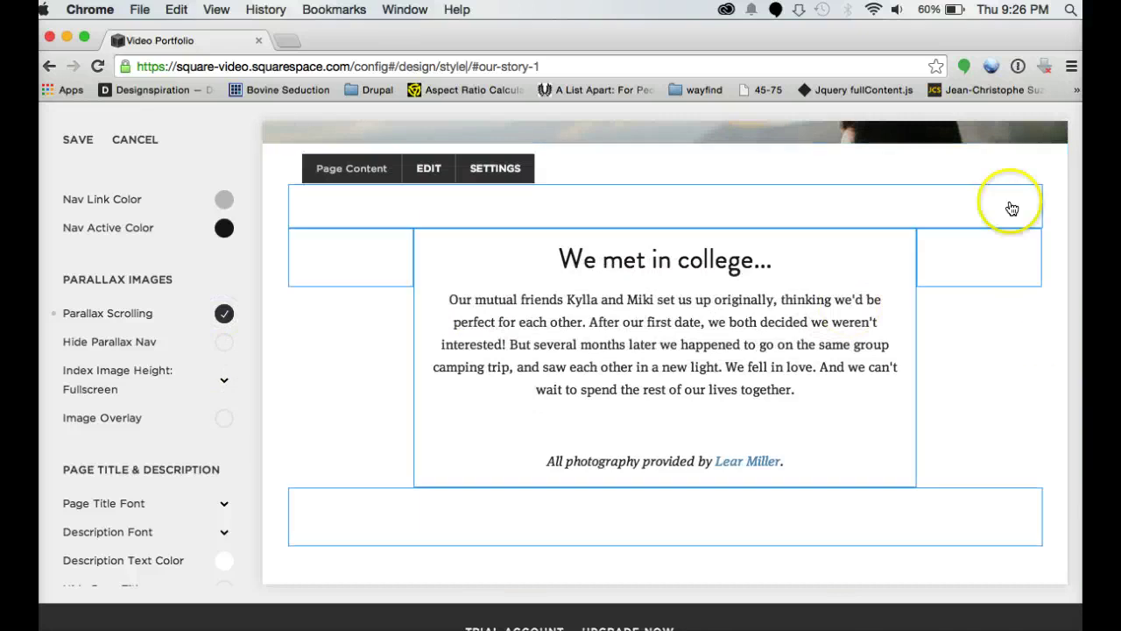
pyautogui.scroll(-2, 182, 395)
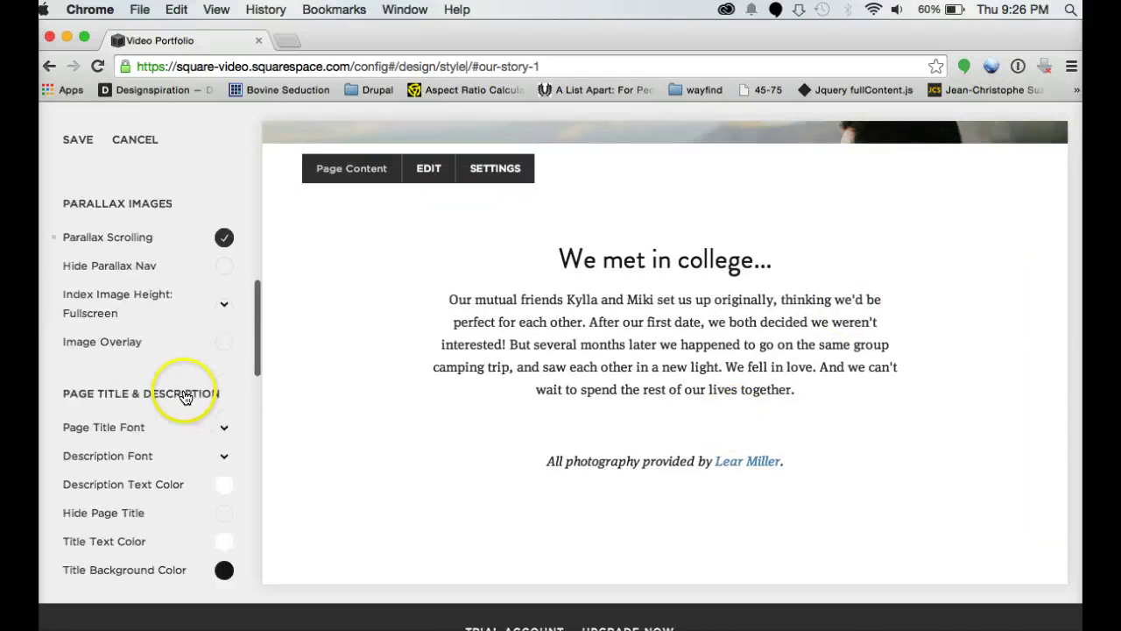
pyautogui.scroll(10, 575, 227)
pyautogui.scroll(-10, 213, 486)
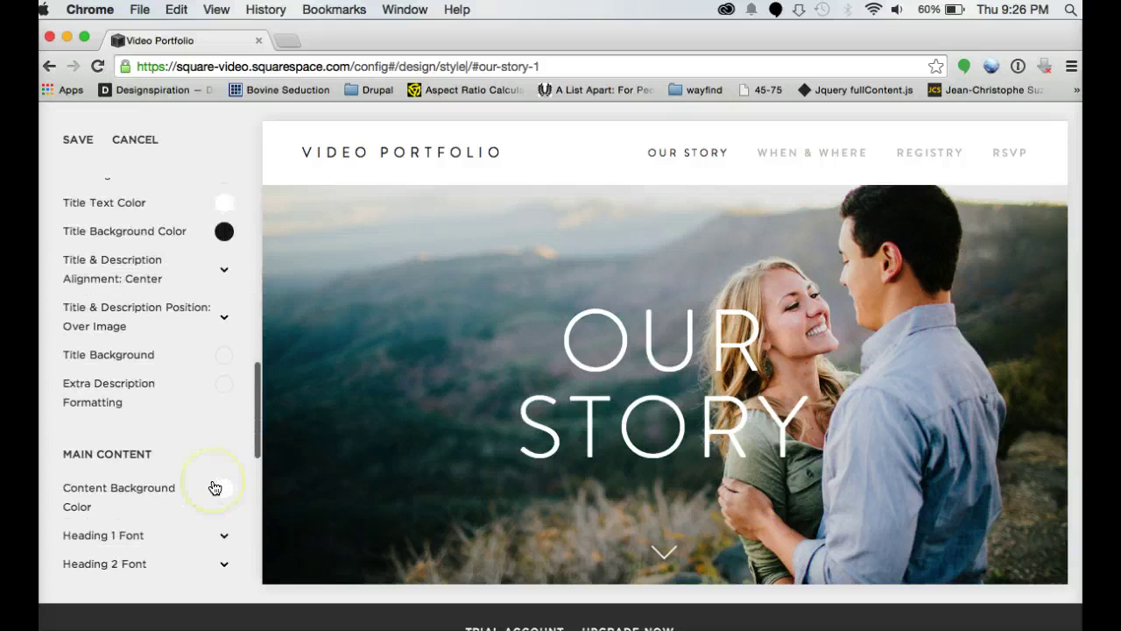
pyautogui.scroll(-8, 142, 543)
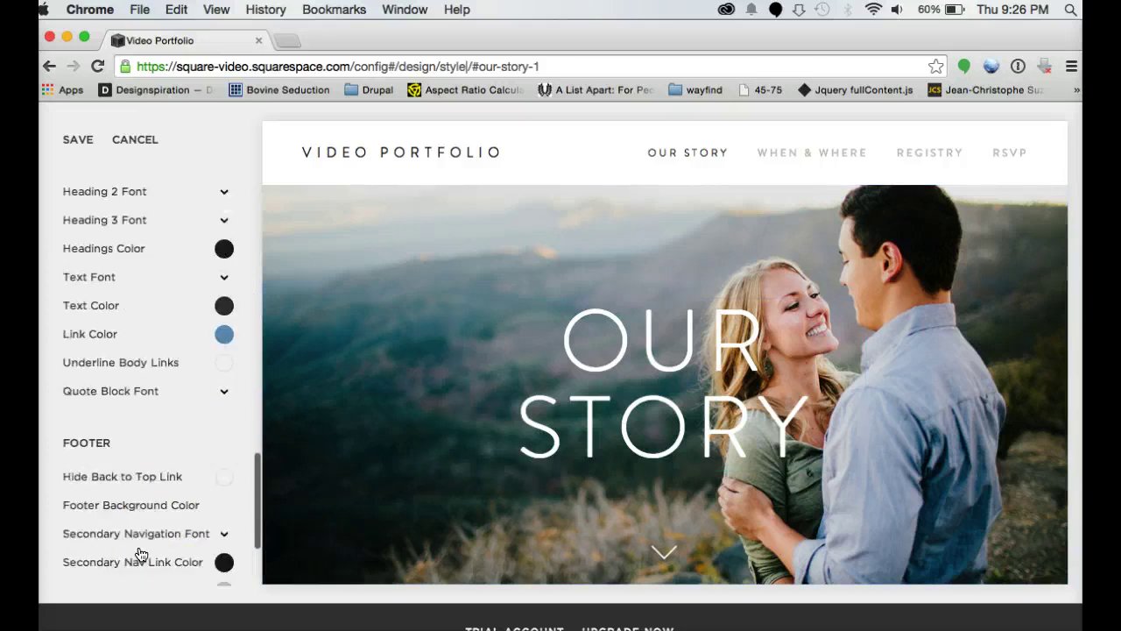
pyautogui.scroll(5, 140, 553)
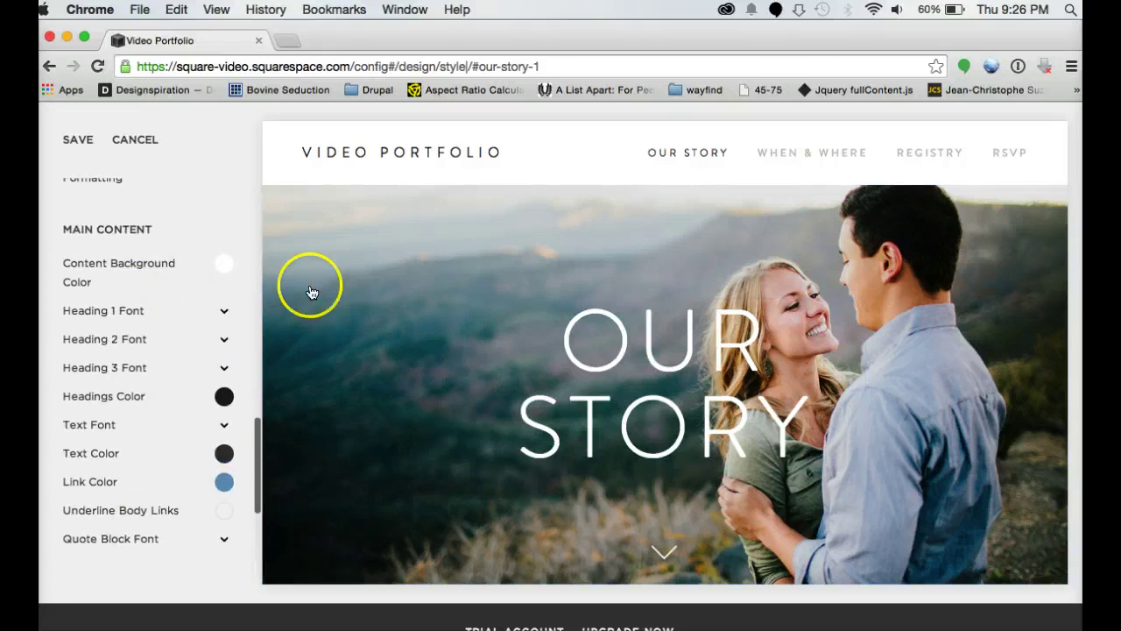
pyautogui.scroll(-5, 359, 350)
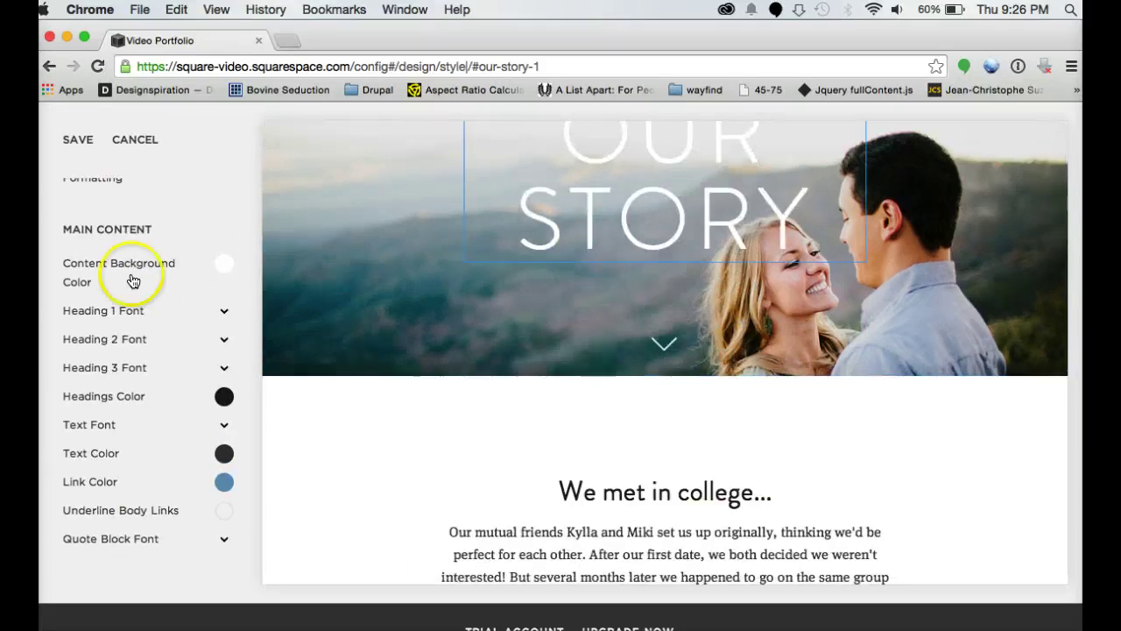
pyautogui.scroll(-6, 126, 448)
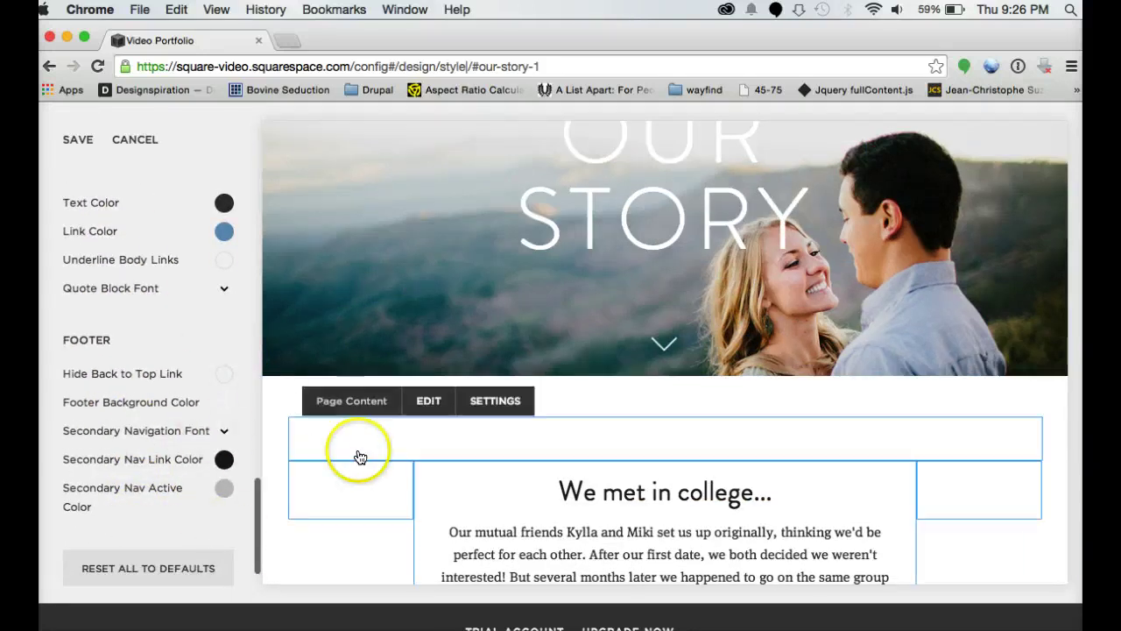
pyautogui.scroll(10, 215, 298)
pyautogui.scroll(5, 173, 229)
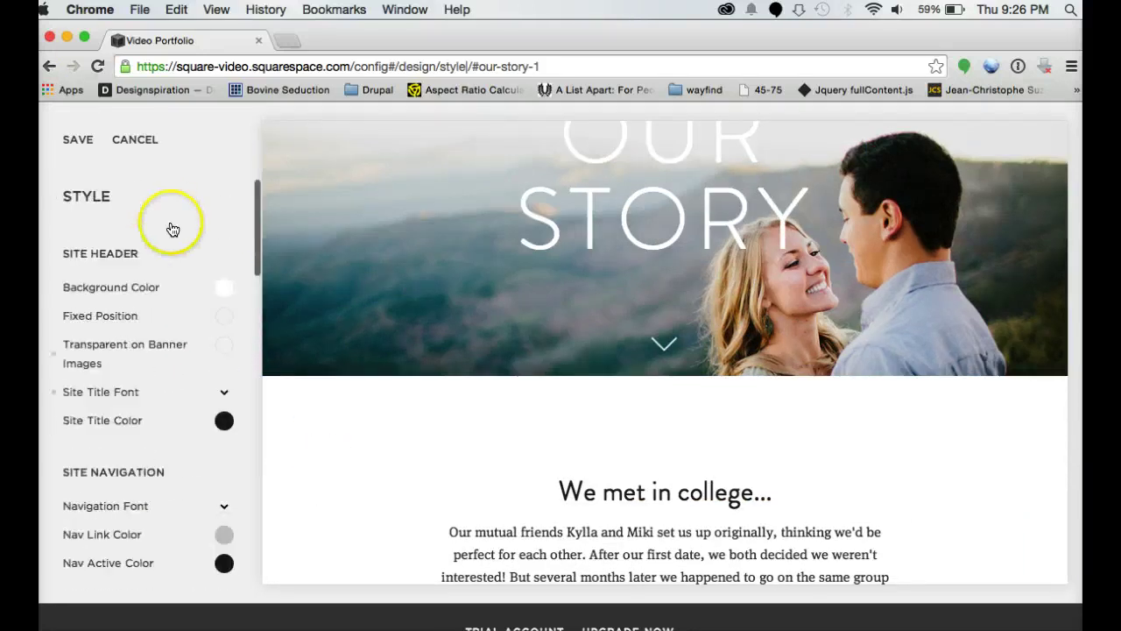
# Toggle header transparency over banners and select the square-video.squarespace.com domain in Chrome's address bar.
pyautogui.click(224, 344)
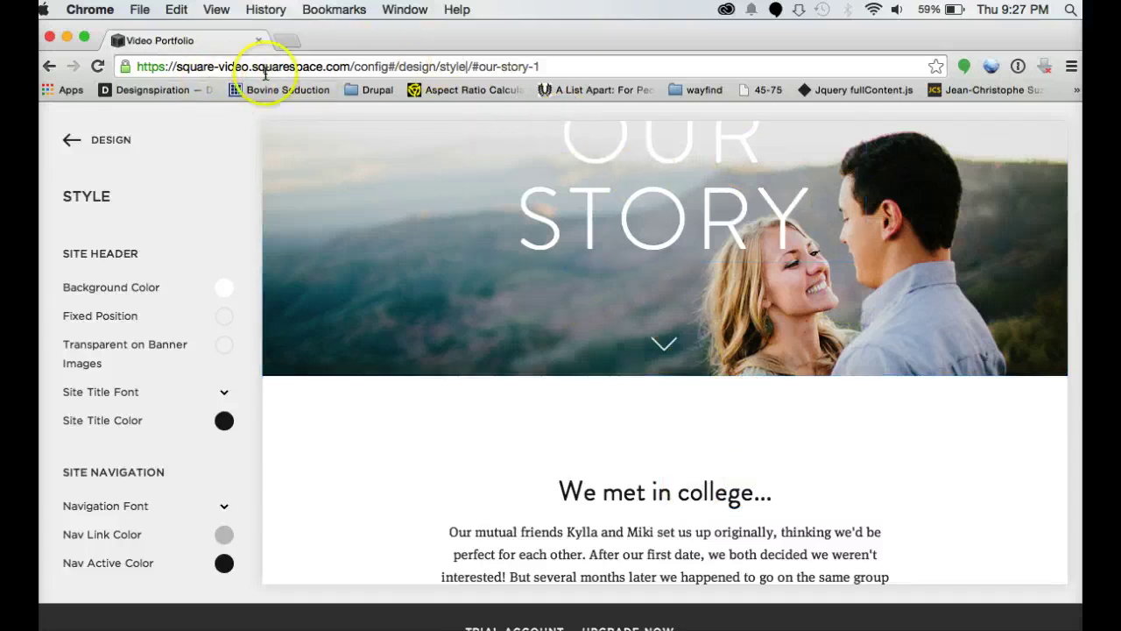
pyautogui.moveTo(173, 63); pyautogui.dragTo(323, 63)
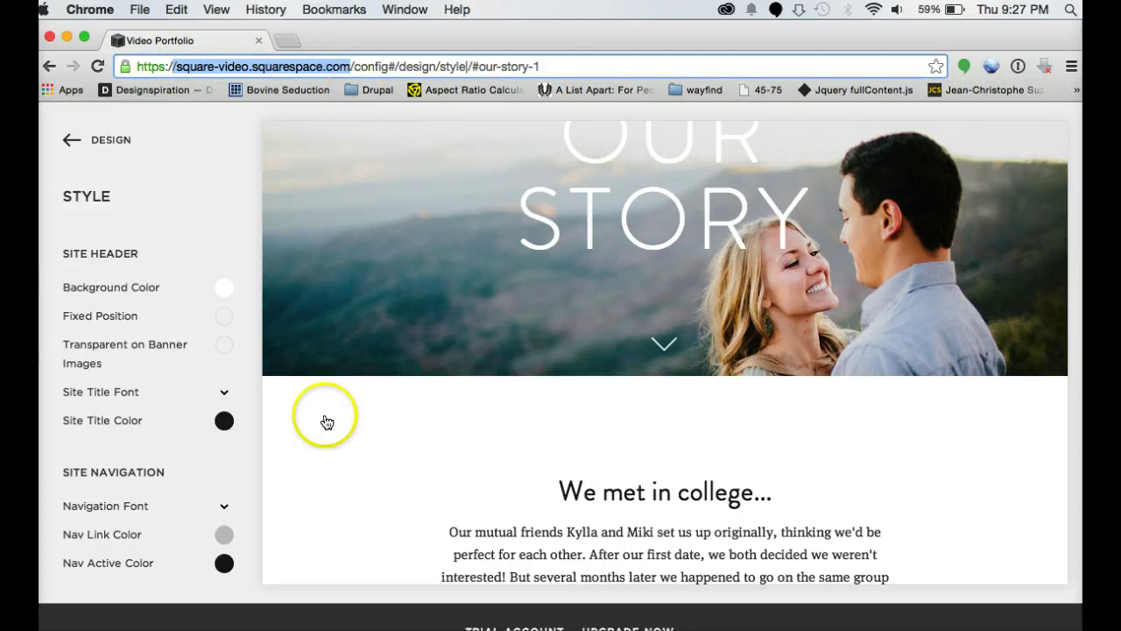
# Load the pasted site address in Firefox, which shows File not found, then return to Chrome.
pyautogui.press('super+Tab')
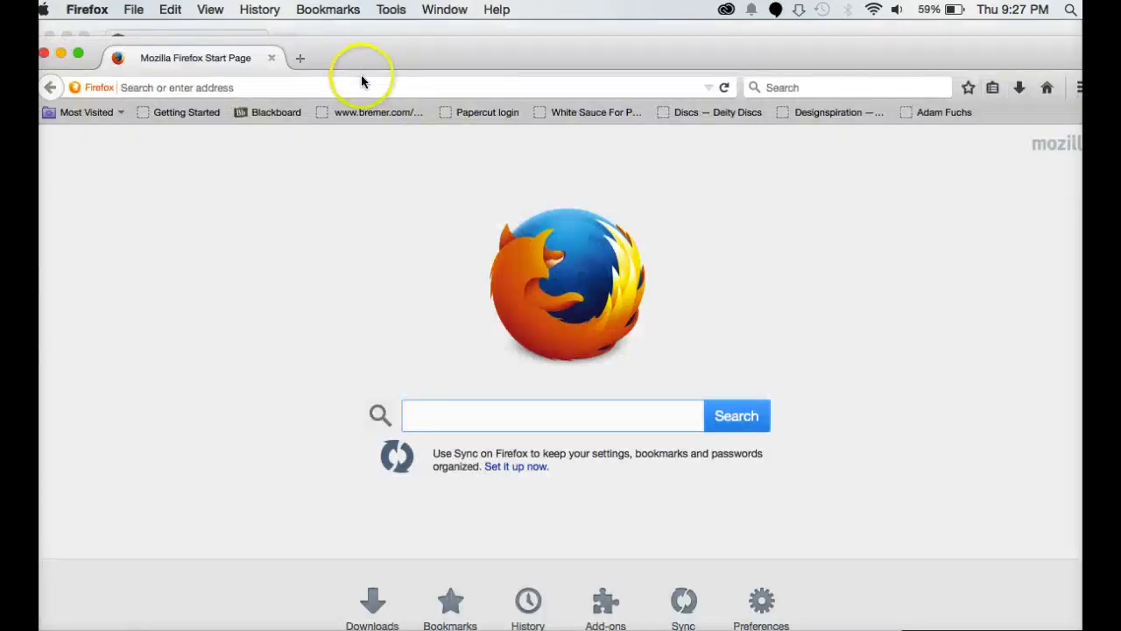
pyautogui.click(362, 82)
pyautogui.press('Return')
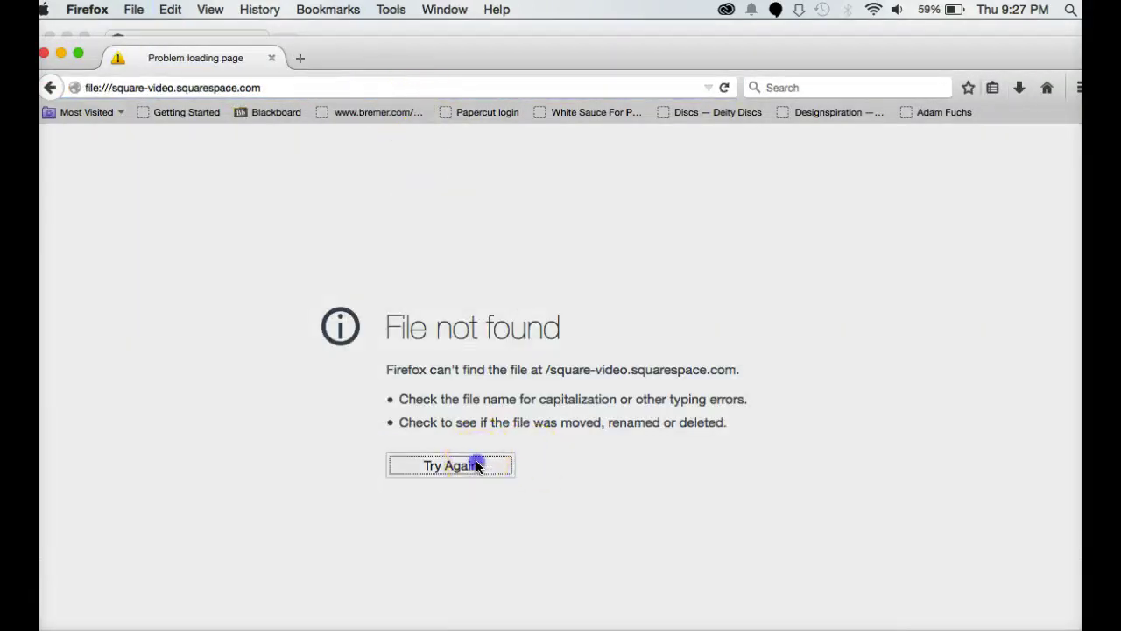
pyautogui.click(281, 87)
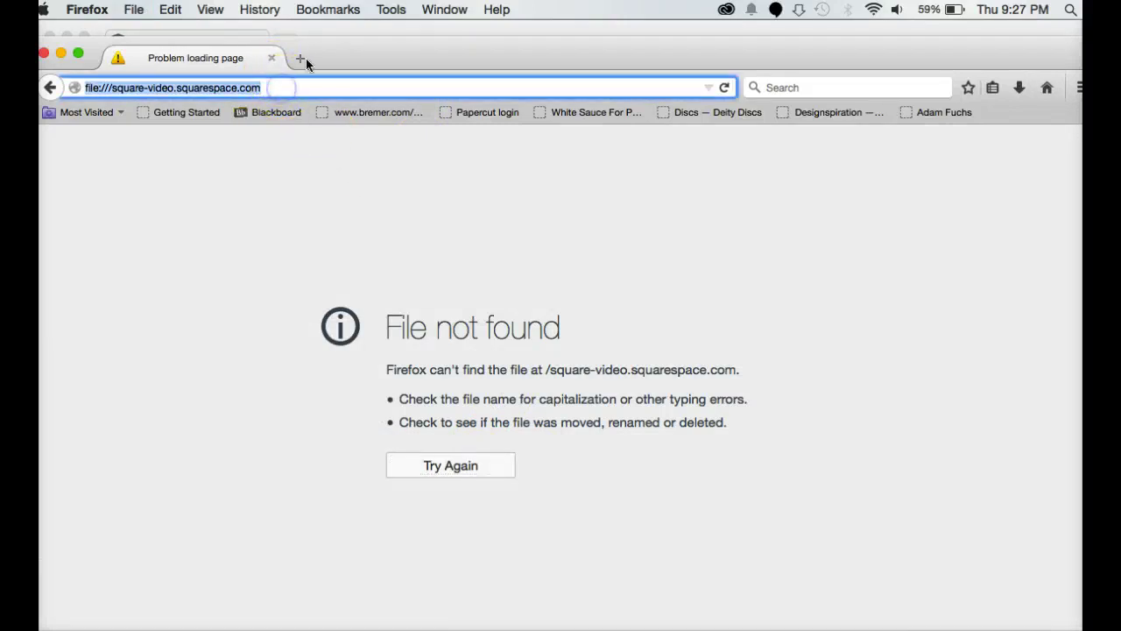
pyautogui.click(368, 35)
# Back out of the Style Editor through Design to Home and show the Pages list.
pyautogui.scroll(2, 345, 178)
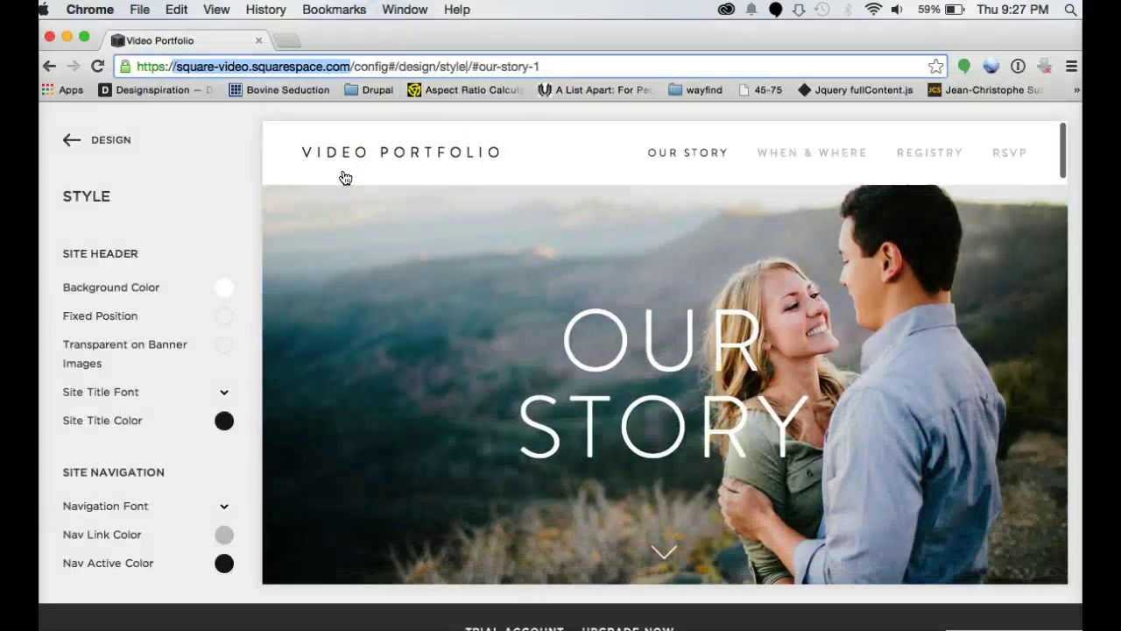
pyautogui.scroll(-10, 345, 178)
pyautogui.click(102, 64)
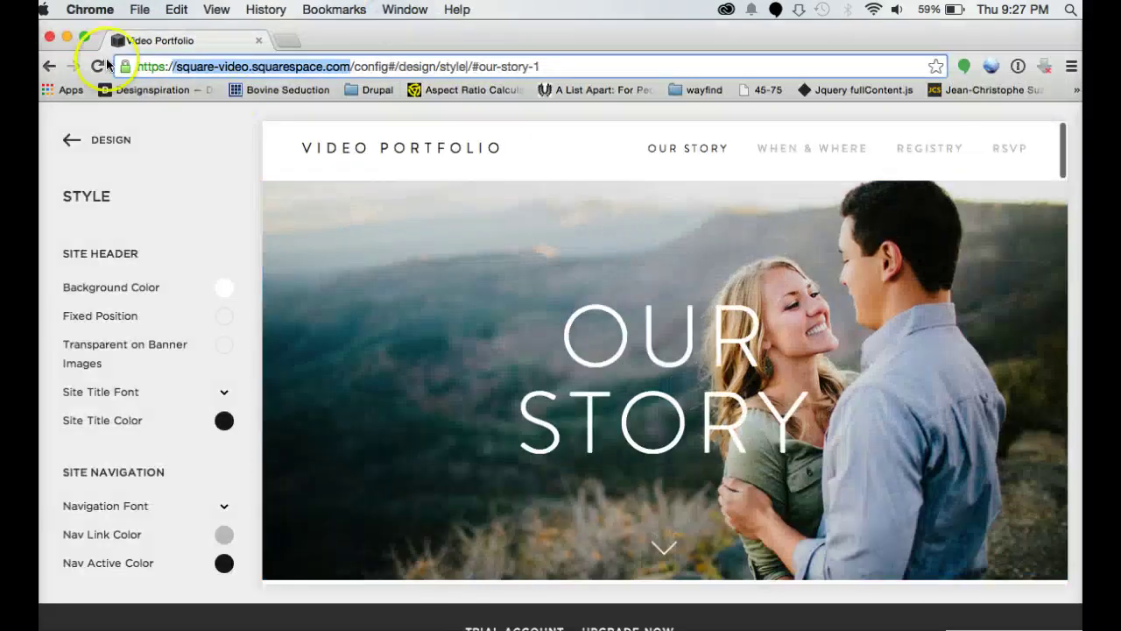
pyautogui.click(99, 142)
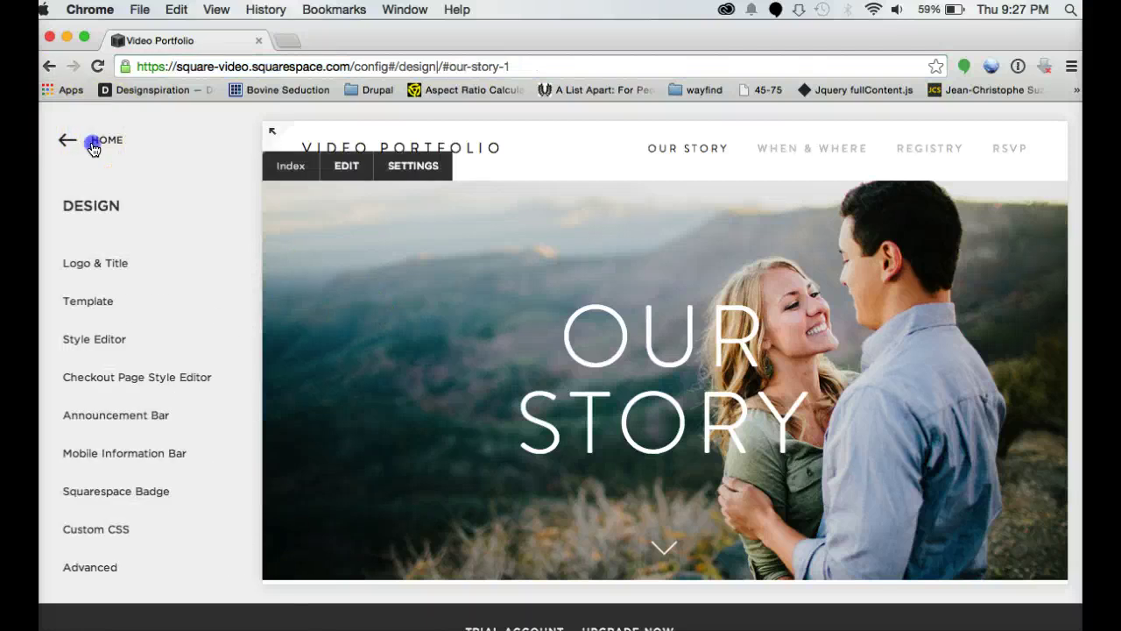
pyautogui.click(93, 141)
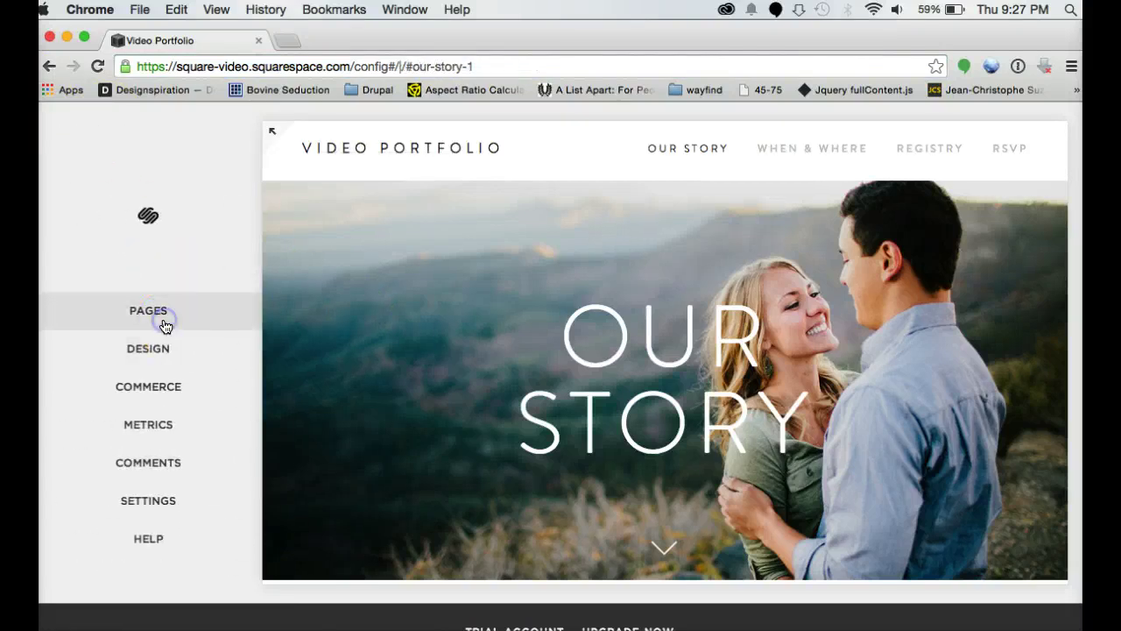
pyautogui.click(163, 317)
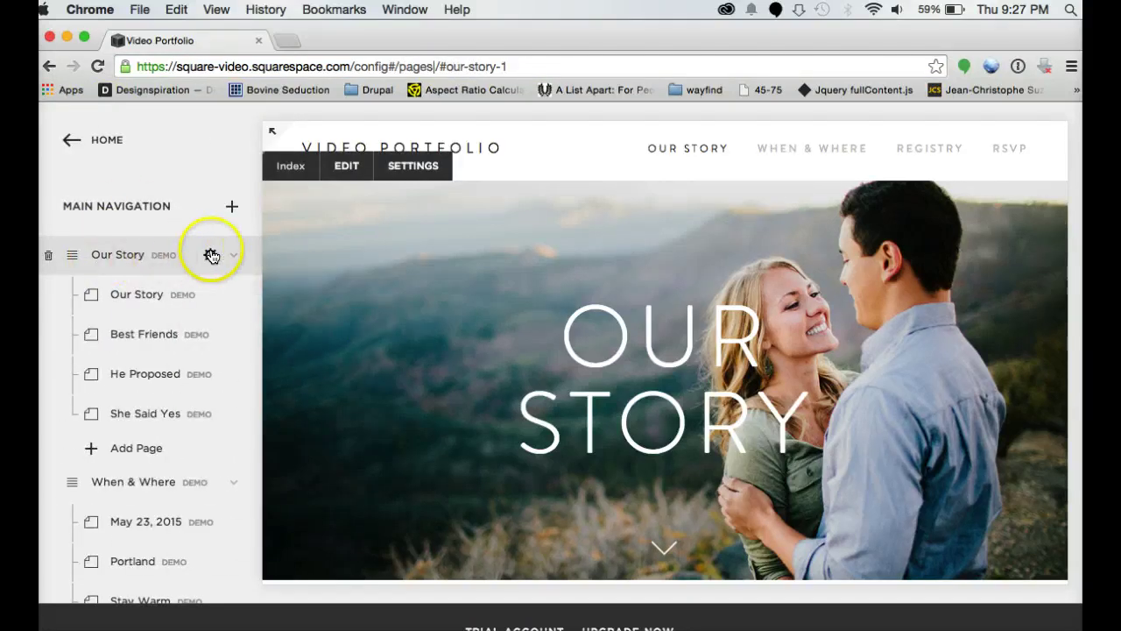
# Create and save real copies of the demo Our Story index and its Our Story page.
pyautogui.click(211, 255)
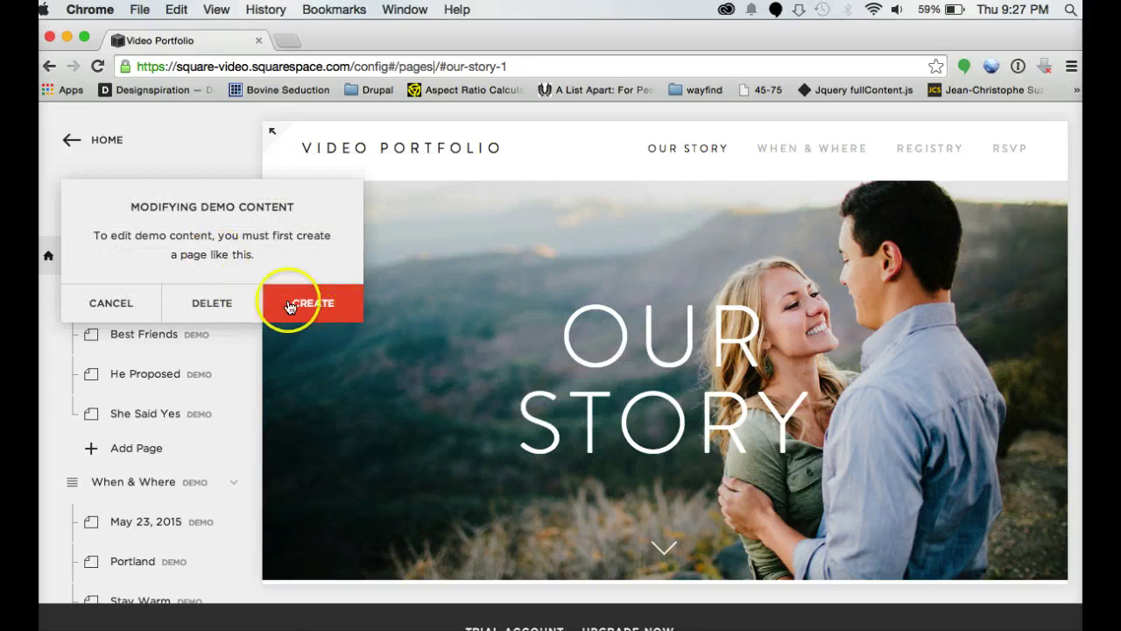
pyautogui.click(321, 303)
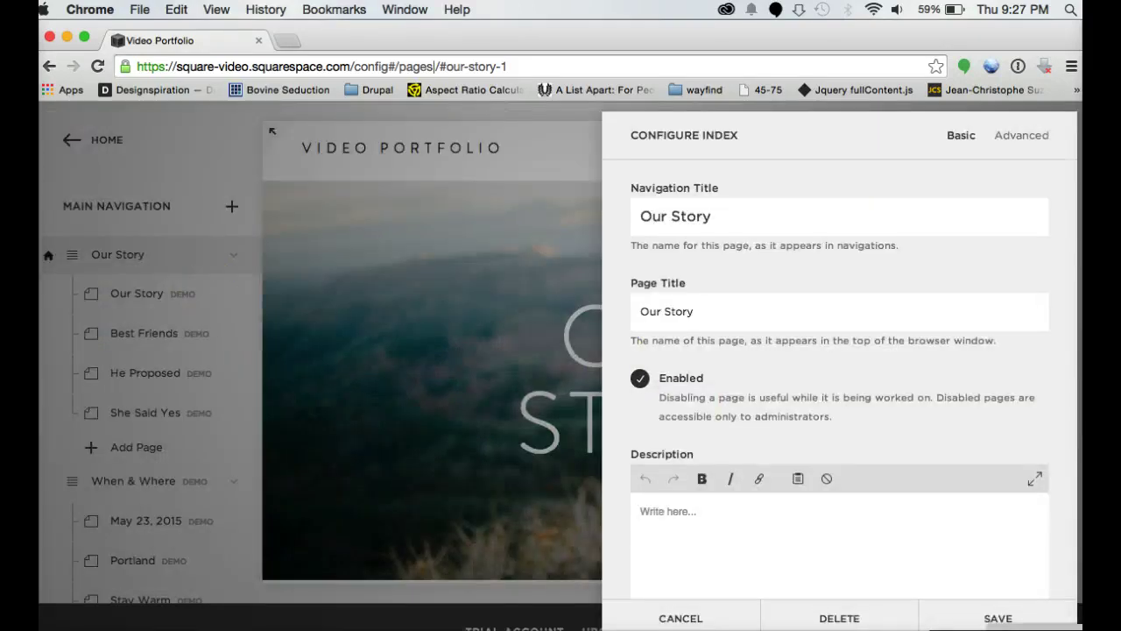
pyautogui.click(998, 616)
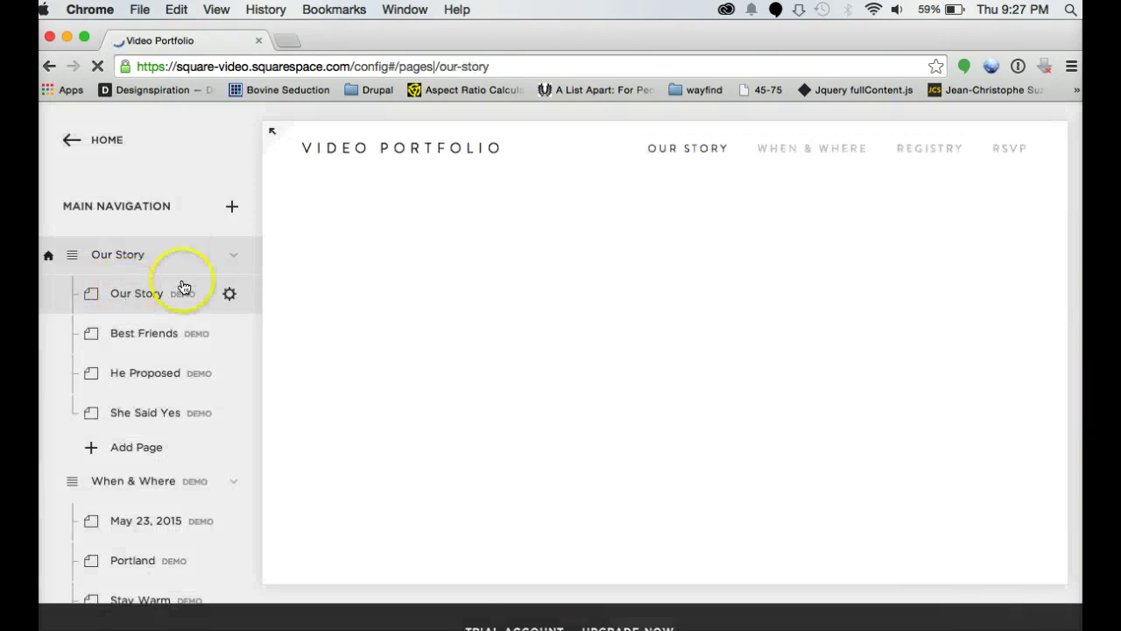
pyautogui.click(229, 293)
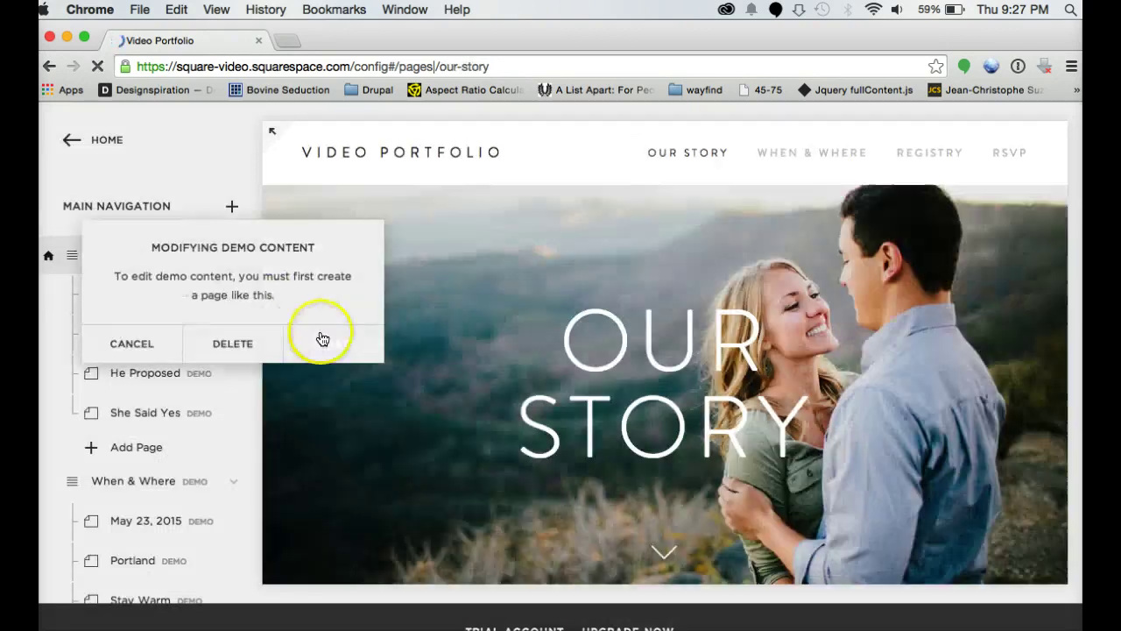
pyautogui.click(324, 343)
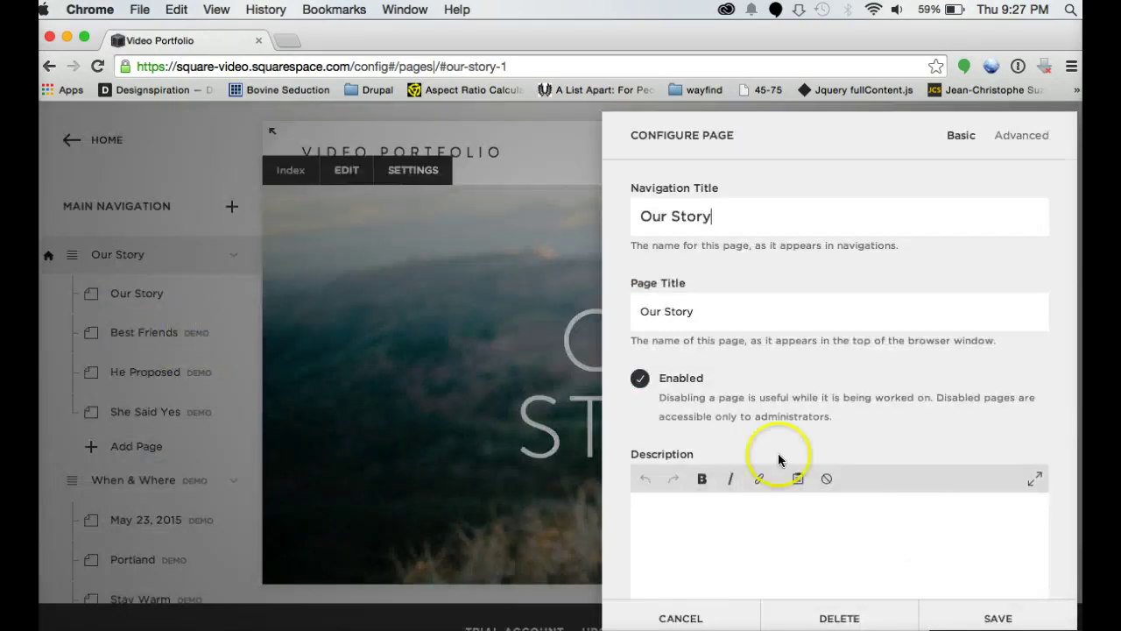
pyautogui.click(997, 617)
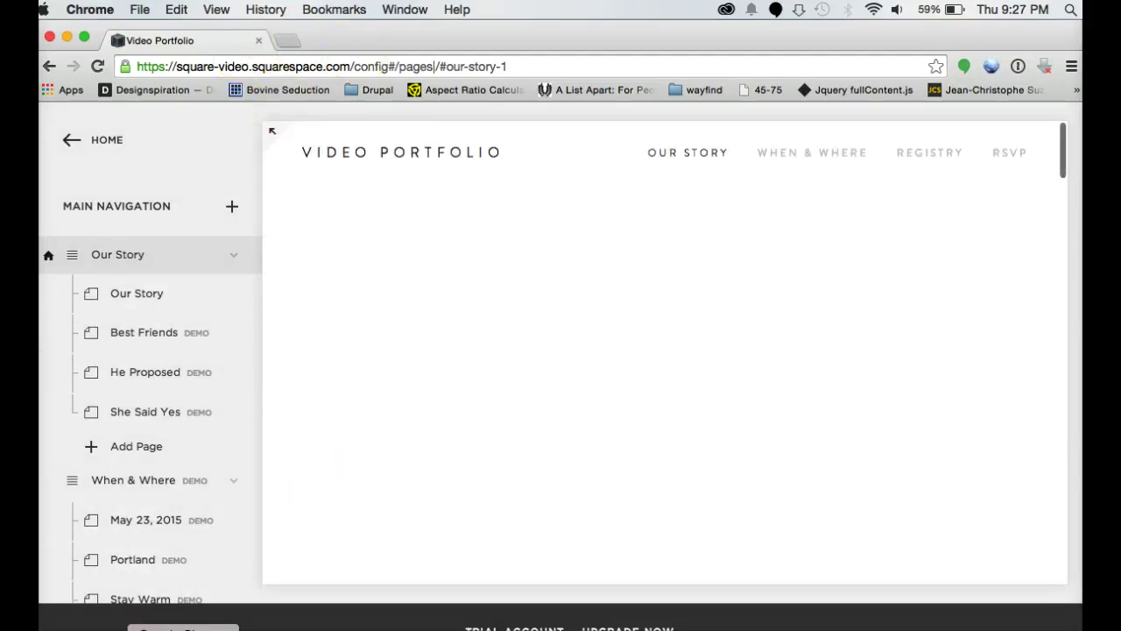
pyautogui.press('super+Tab')
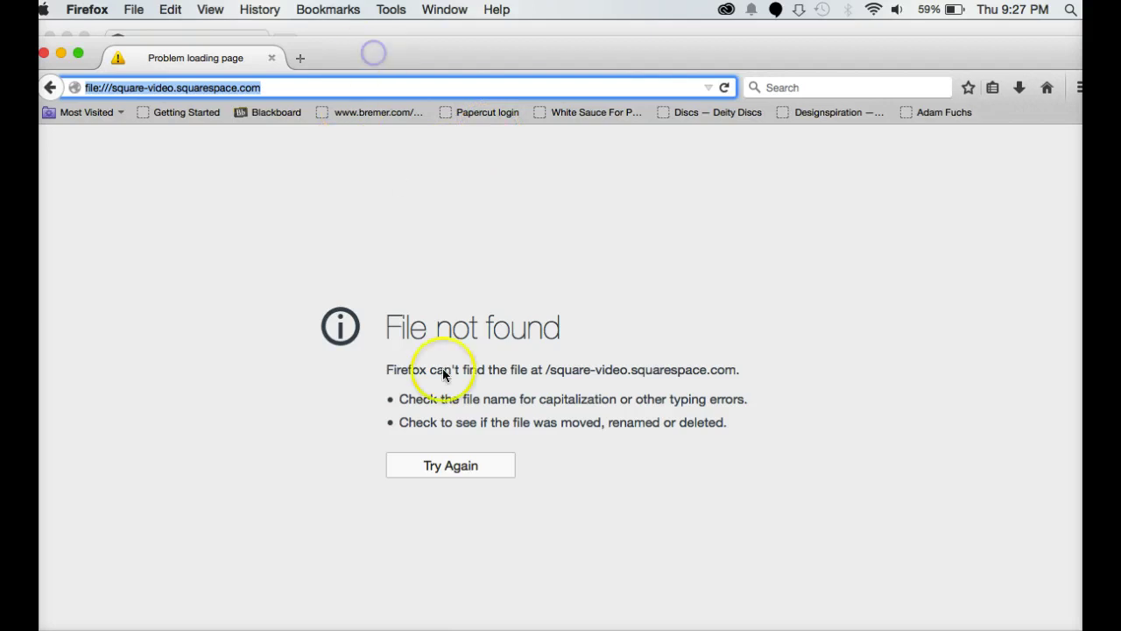
pyautogui.click(465, 462)
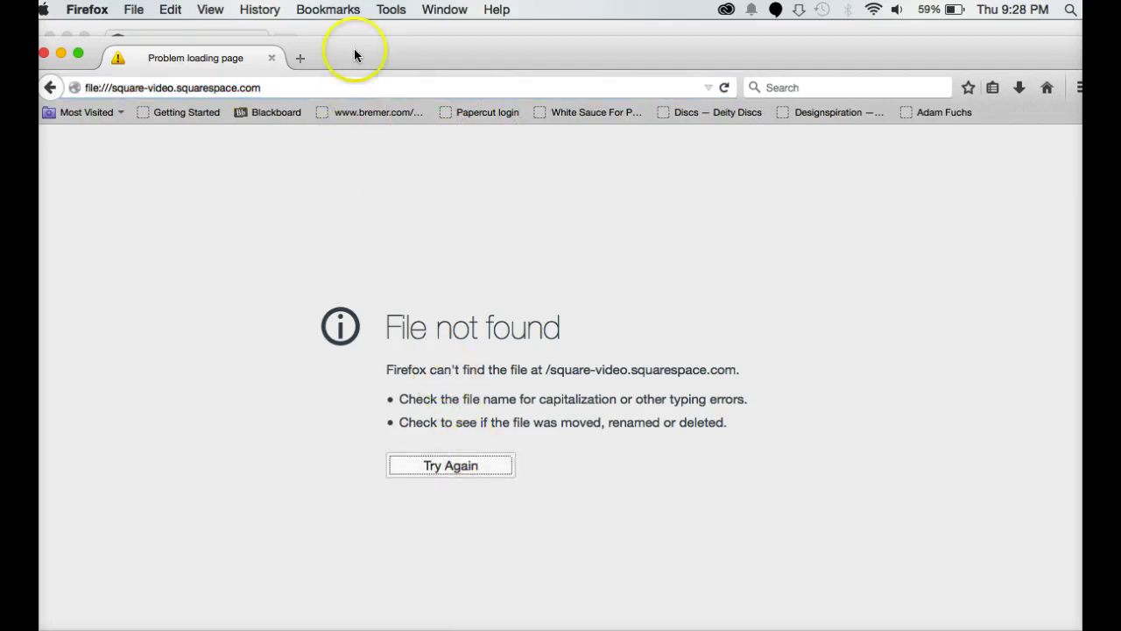
pyautogui.click(344, 81)
pyautogui.press('super+Tab')
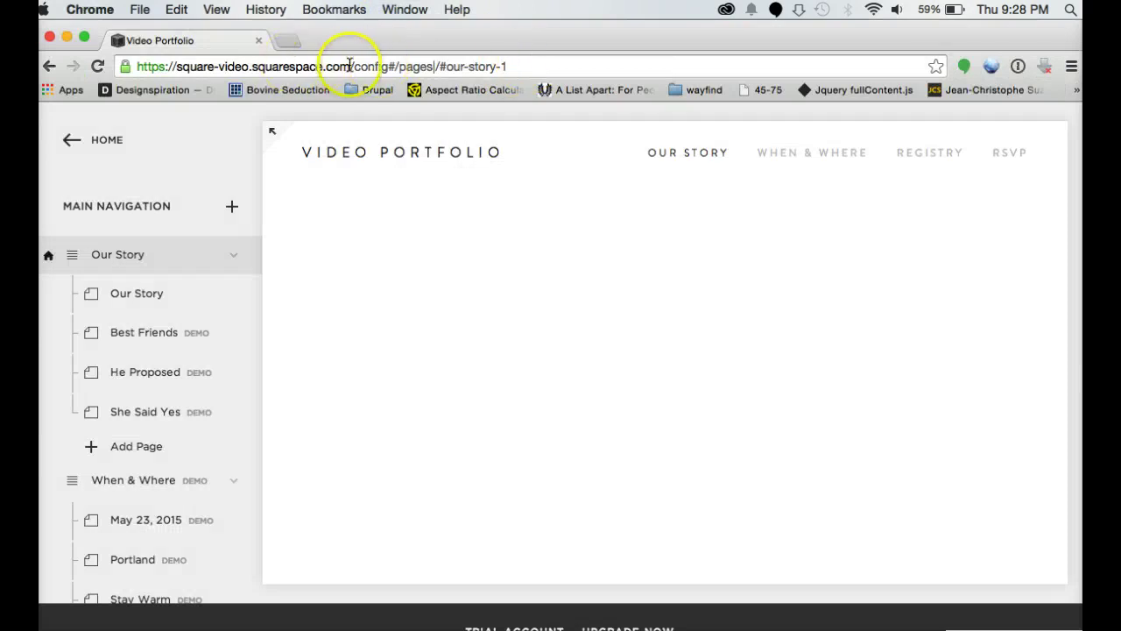
pyautogui.moveTo(348, 66); pyautogui.dragTo(210, 65)
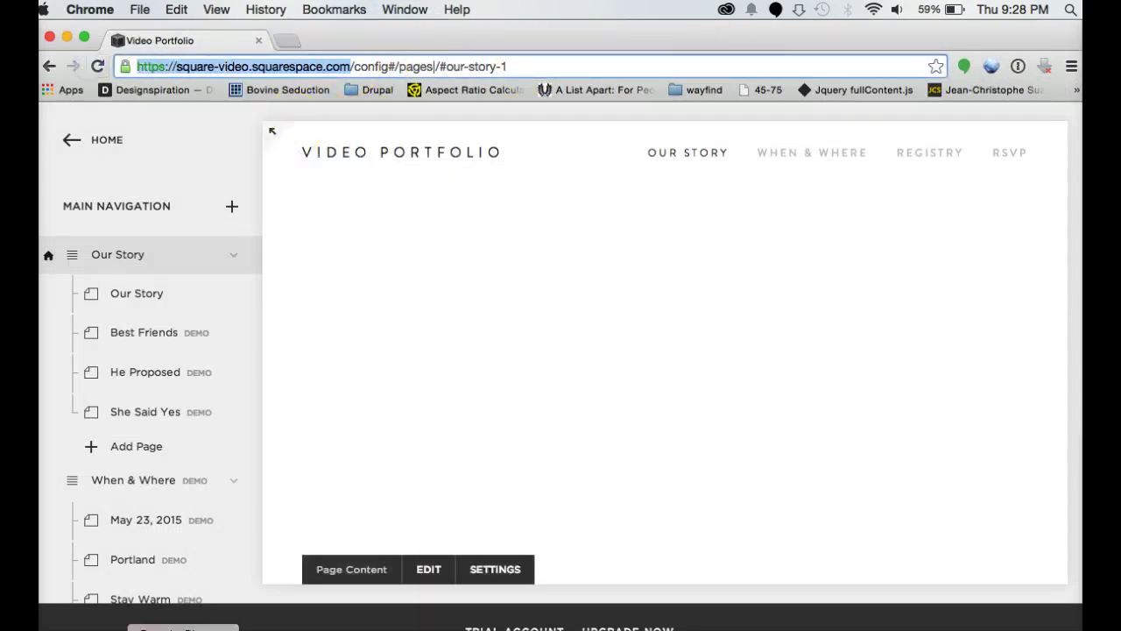
pyautogui.press('super+Tab')
pyautogui.write('https://square-video.squarespace.com')
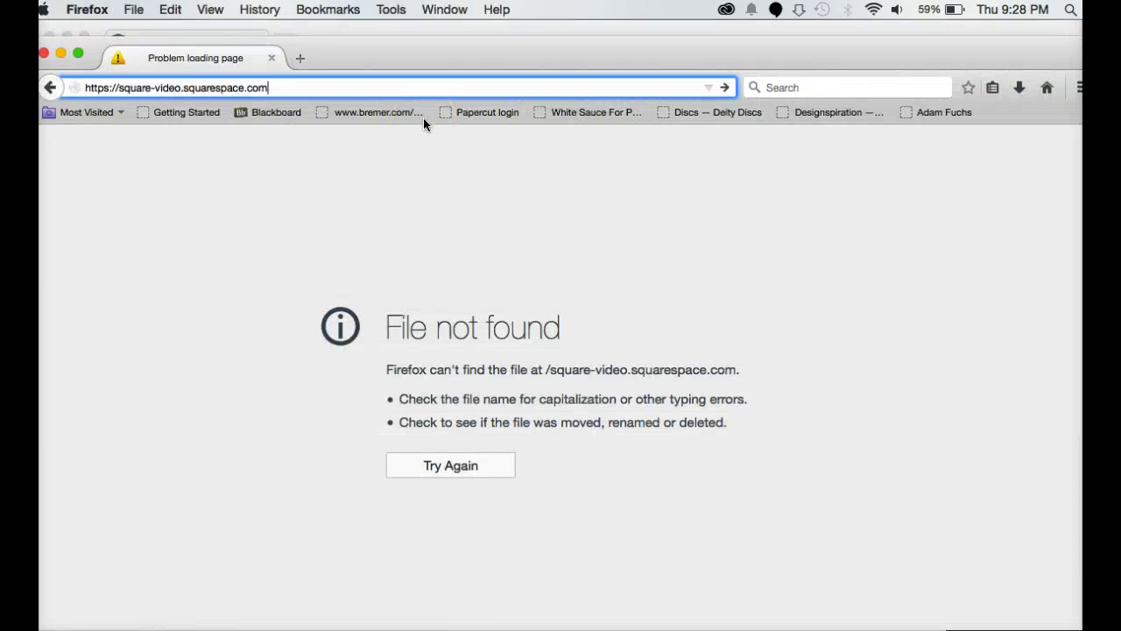
pyautogui.press('Return')
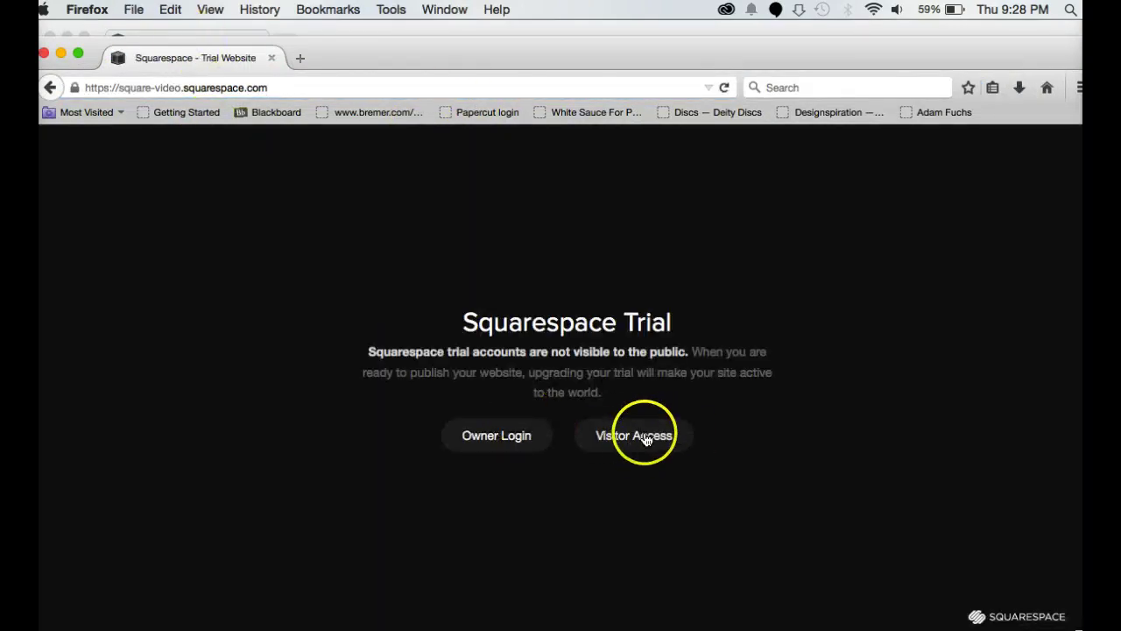
# Enter the trial site via Visitor Access with the shown word and scroll the live Video Portfolio page.
pyautogui.click(638, 421)
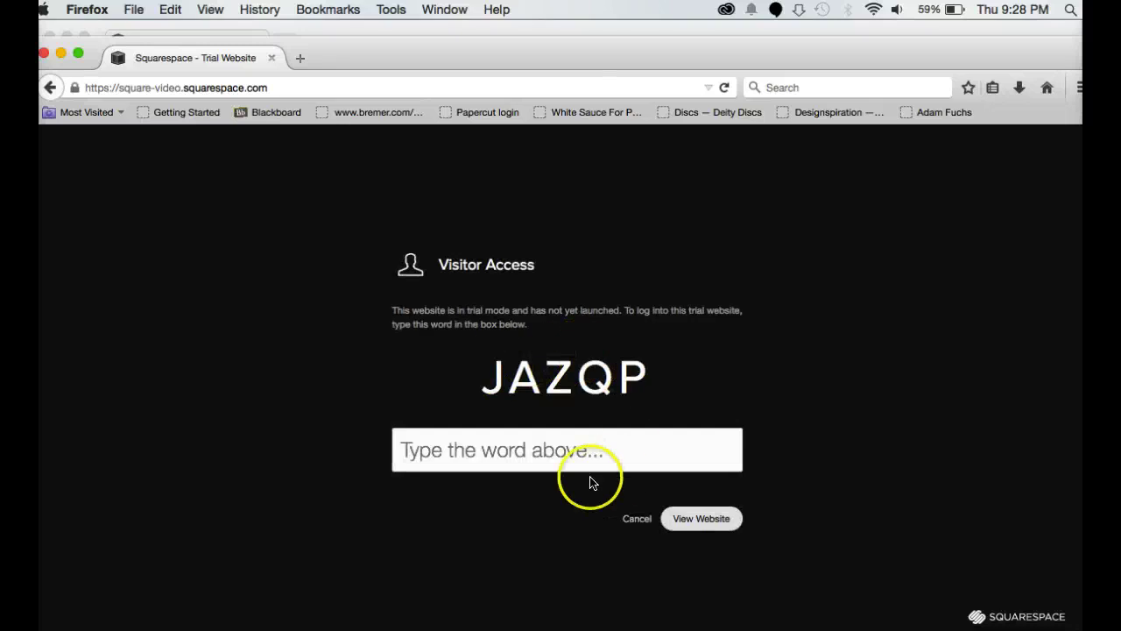
pyautogui.click(583, 449)
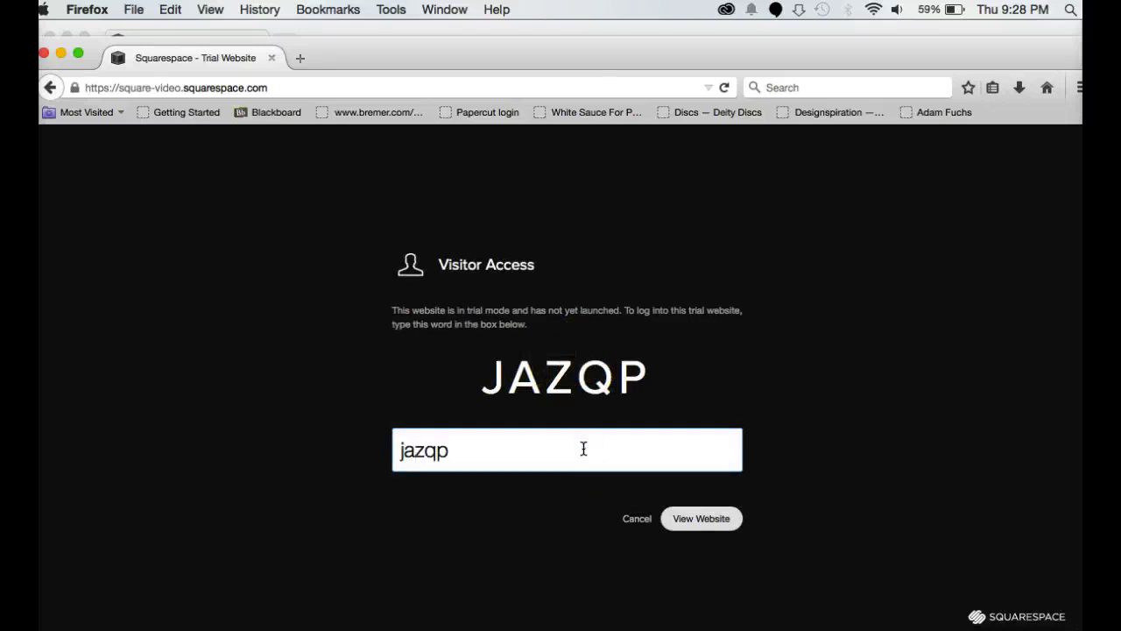
pyautogui.click(713, 519)
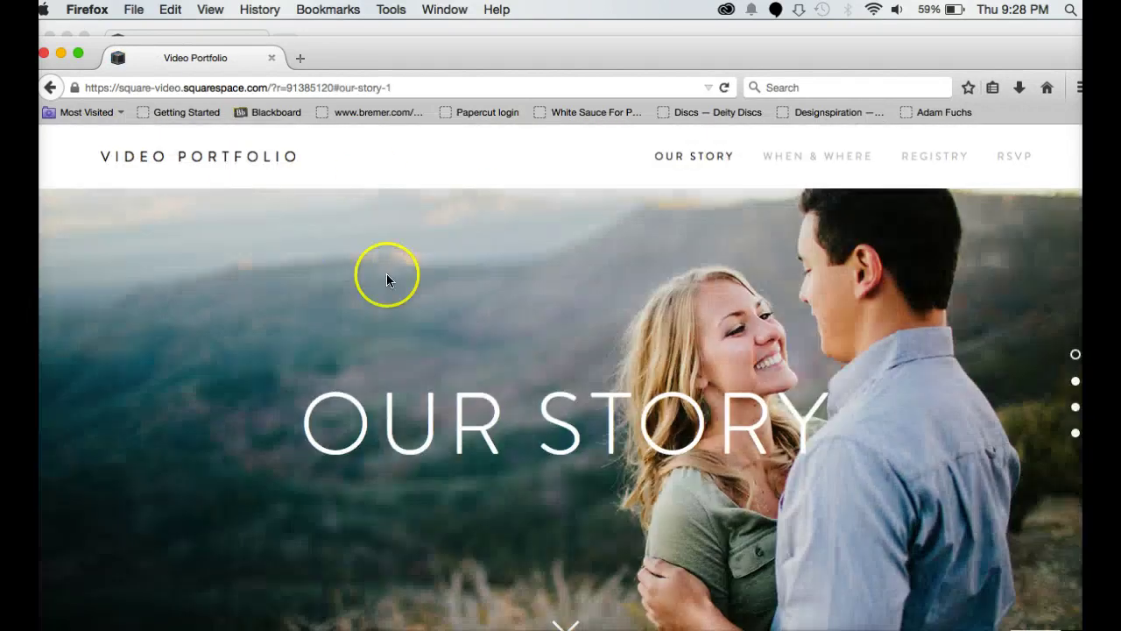
pyautogui.scroll(-5, 488, 370)
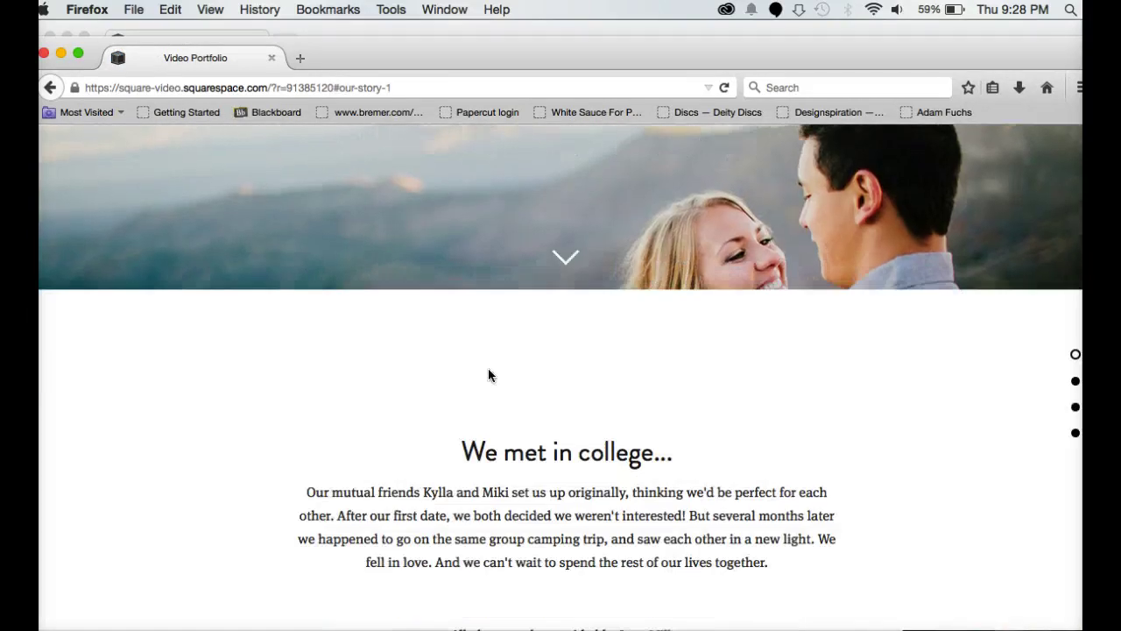
pyautogui.scroll(5, 488, 375)
pyautogui.click(575, 343)
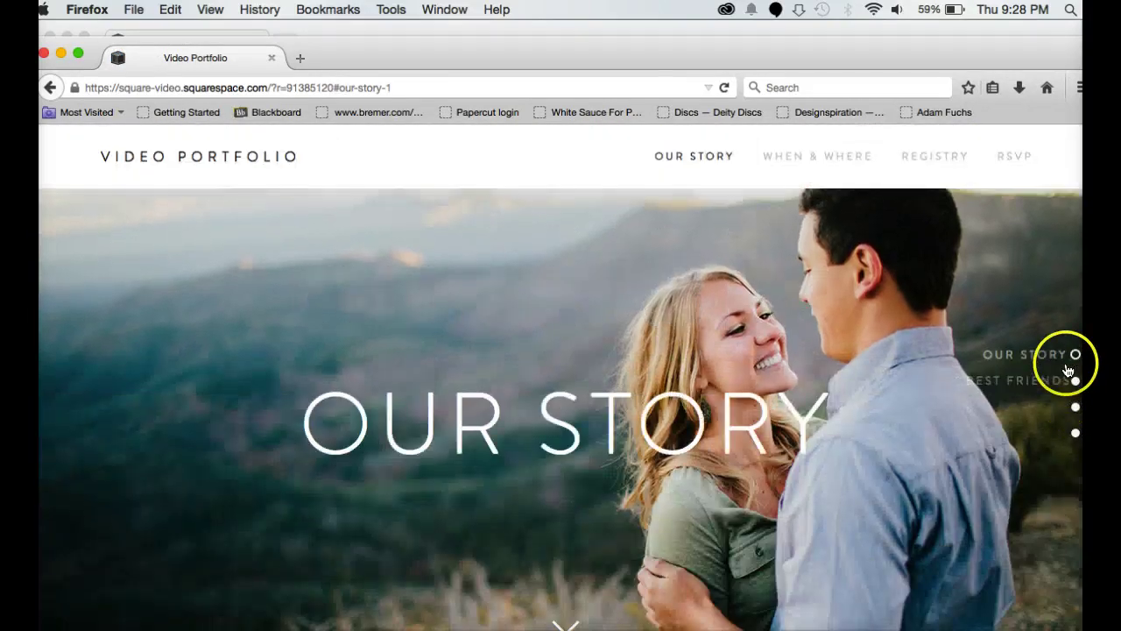
pyautogui.scroll(-5, 899, 513)
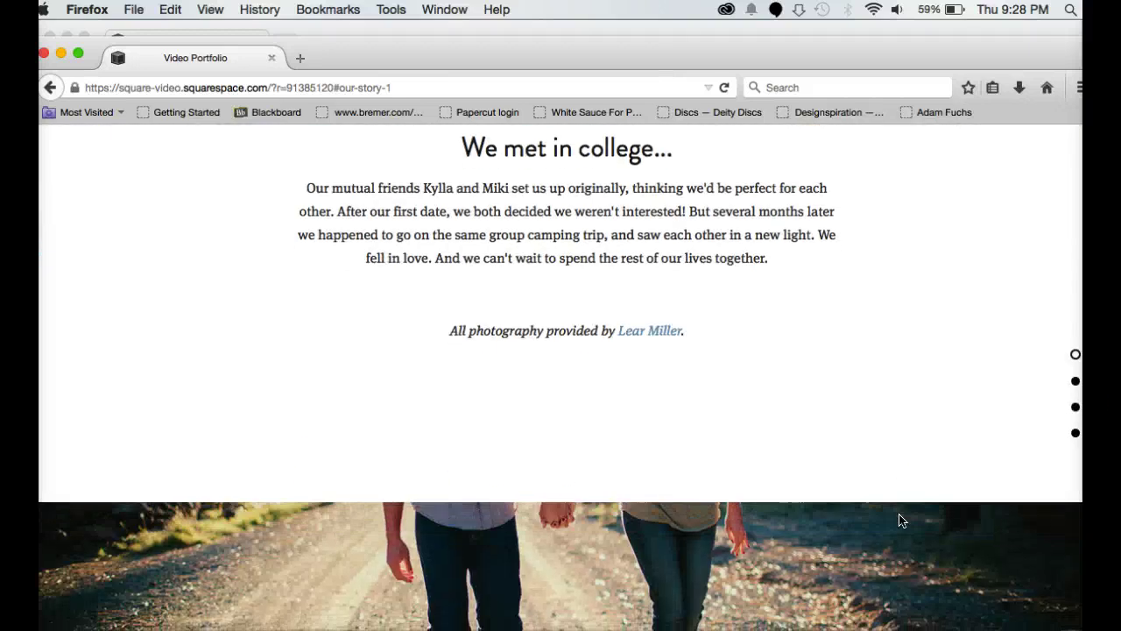
pyautogui.scroll(5, 885, 506)
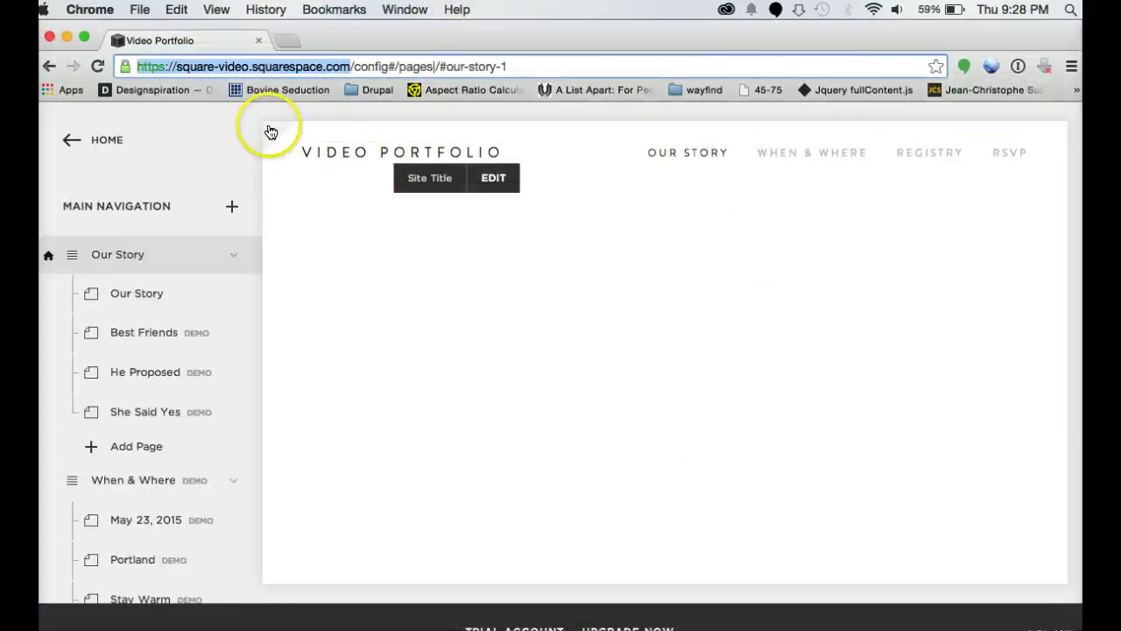
pyautogui.click(271, 132)
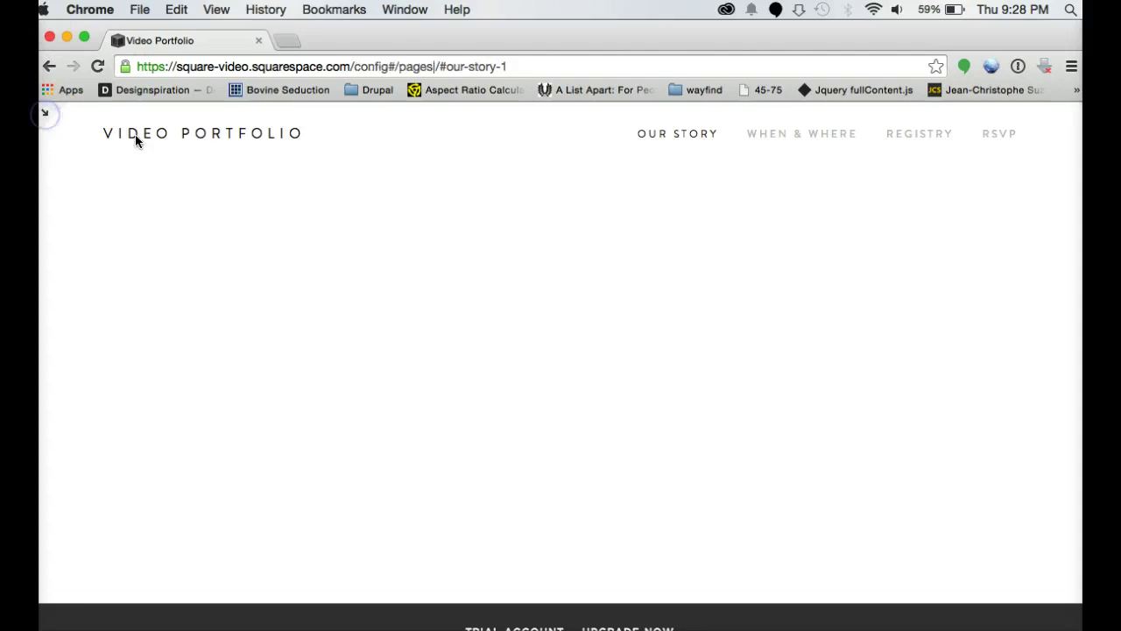
pyautogui.click(46, 120)
pyautogui.click(271, 135)
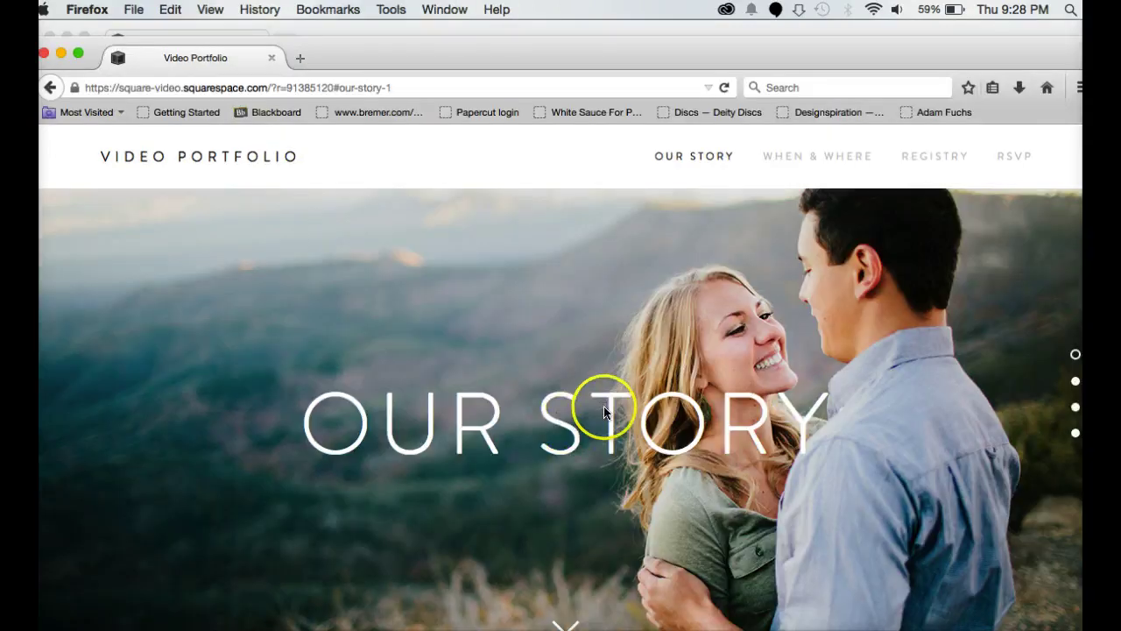
pyautogui.scroll(-1, 601, 408)
pyautogui.scroll(1, 624, 293)
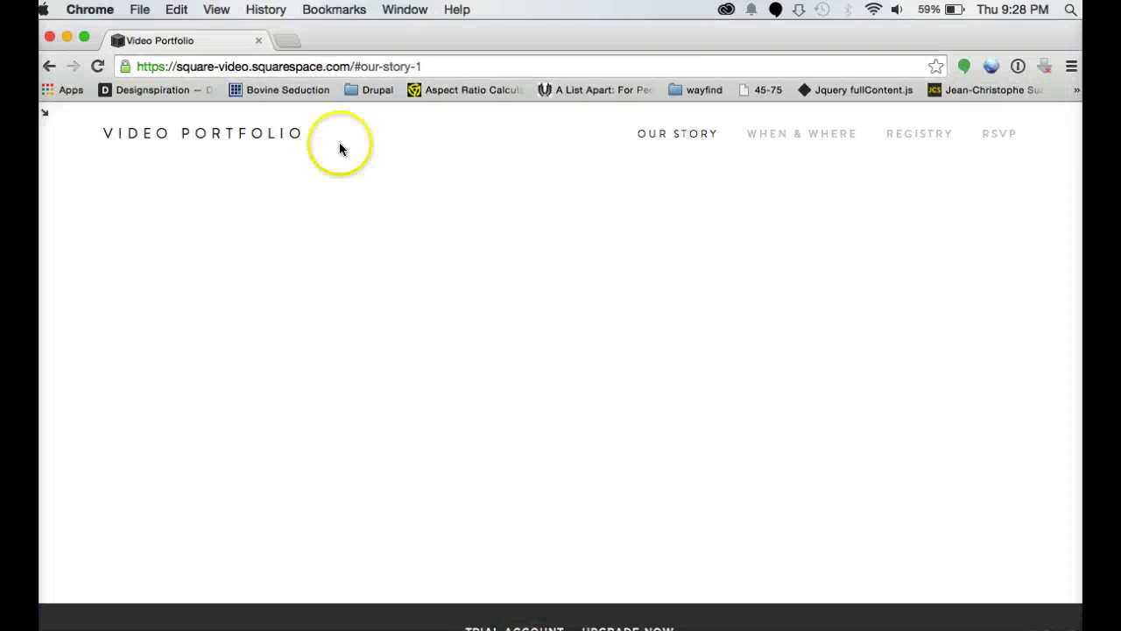
pyautogui.click(47, 117)
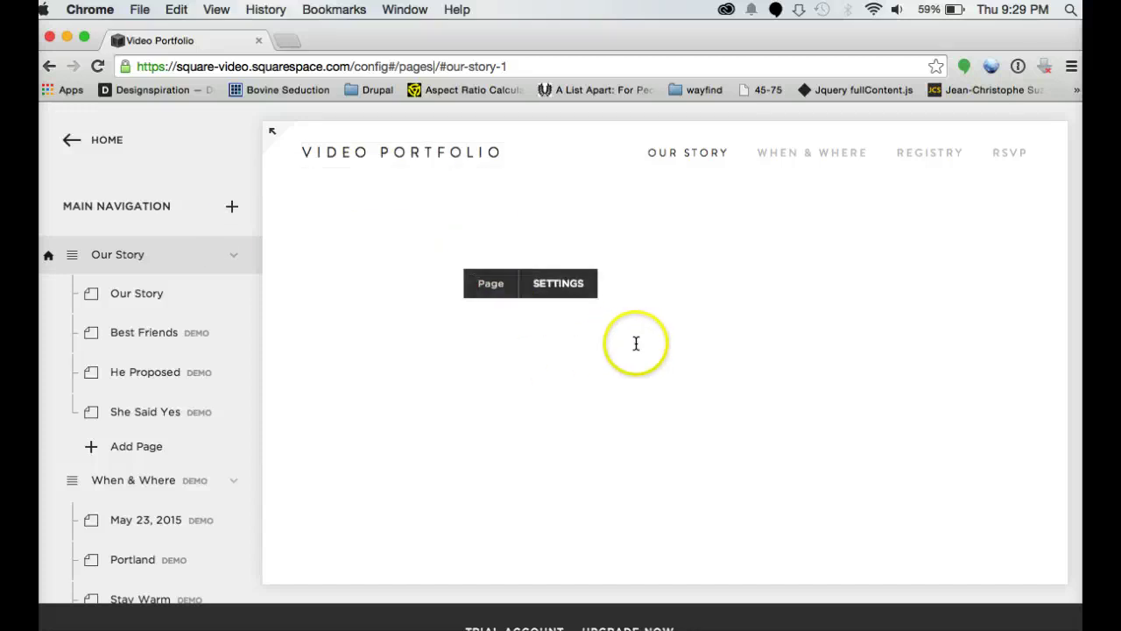
pyautogui.scroll(-10, 166, 380)
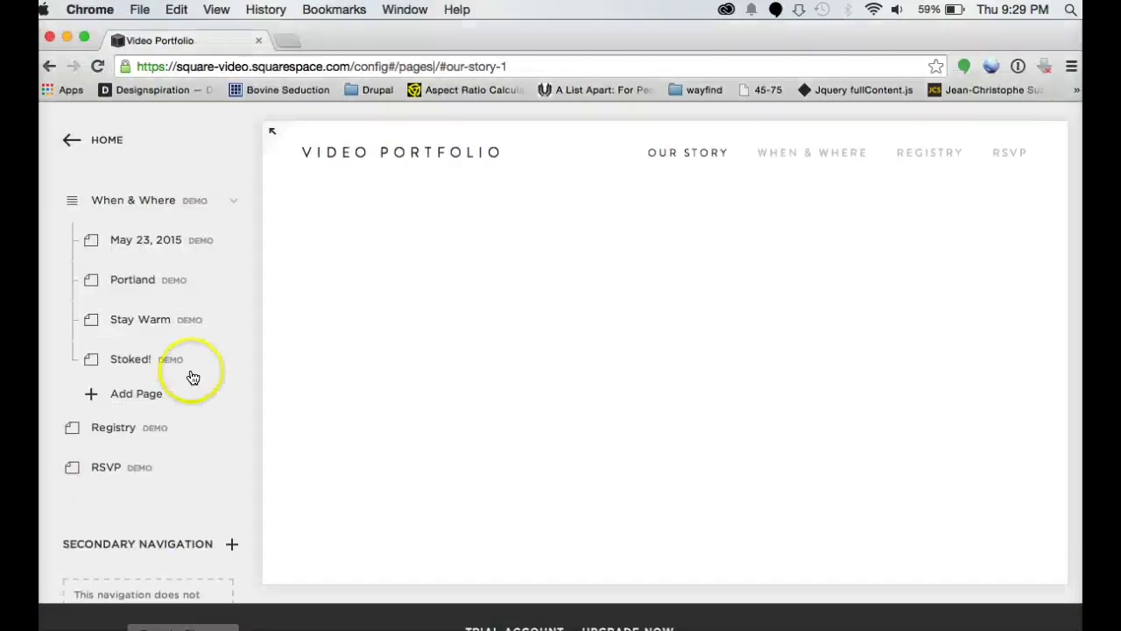
pyautogui.scroll(-5, 190, 376)
pyautogui.scroll(15, 192, 376)
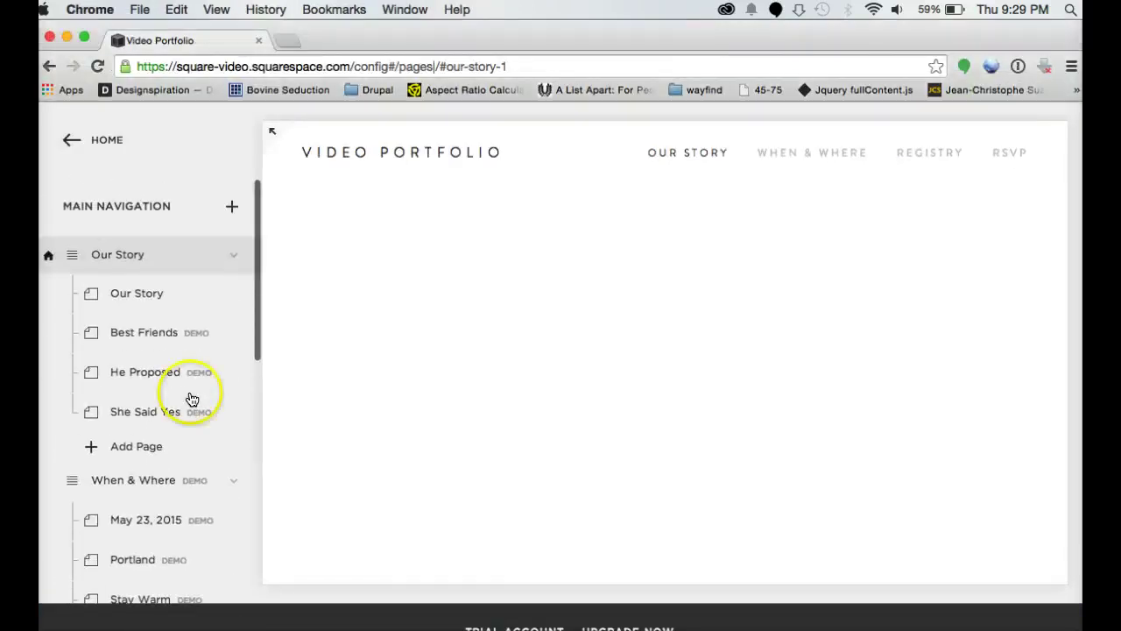
# Glance at the site's Design options, then return to the main dashboard menu.
pyautogui.click(113, 140)
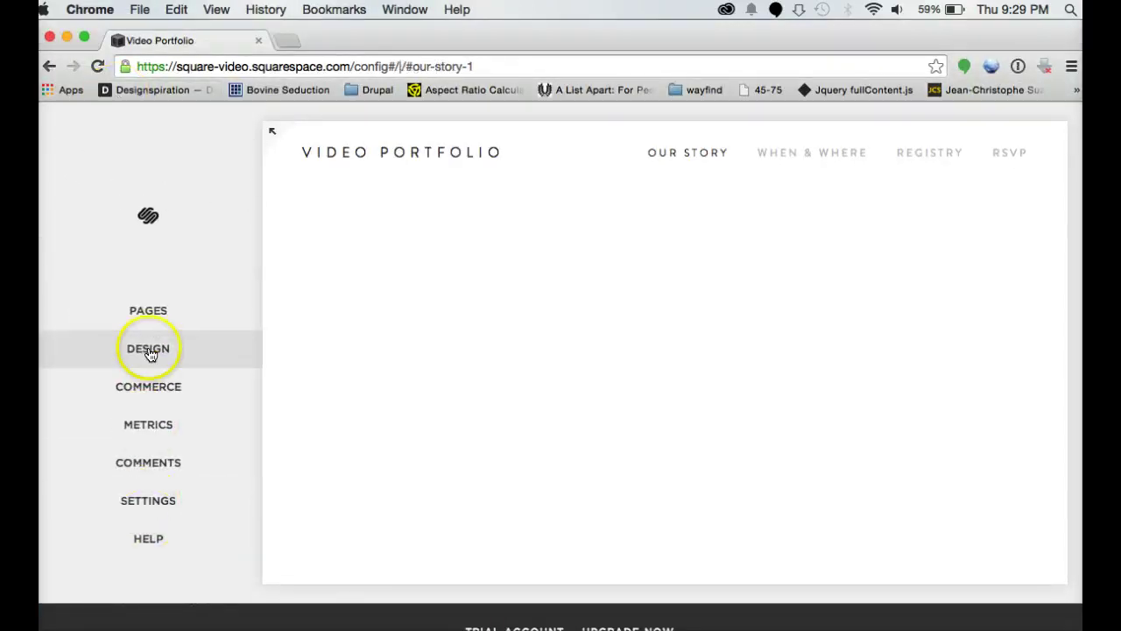
pyautogui.click(148, 352)
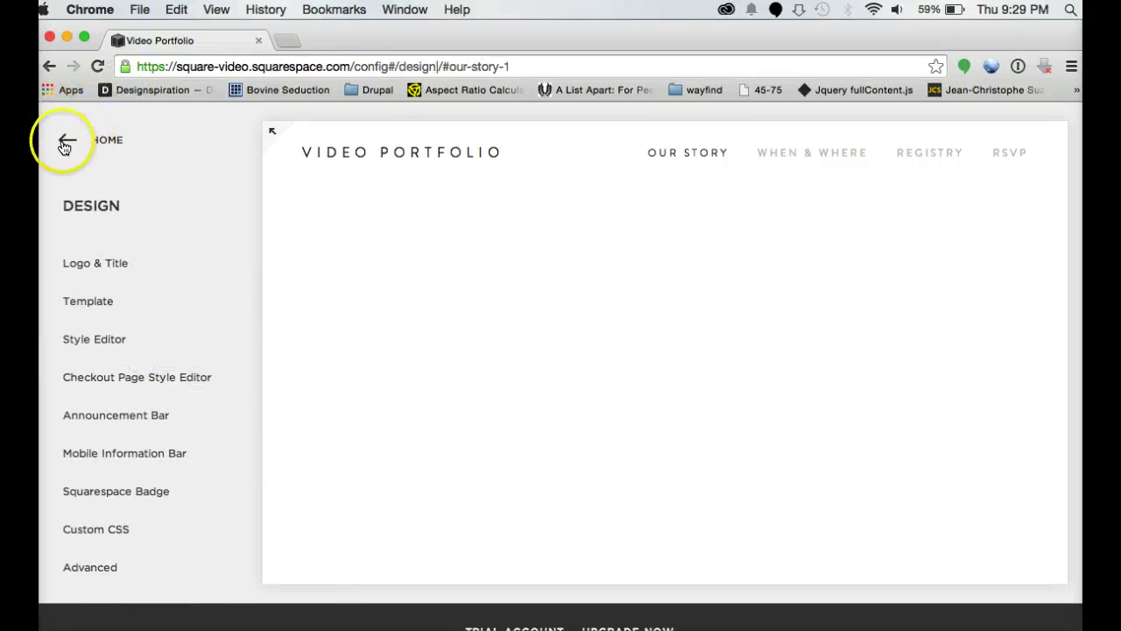
pyautogui.click(64, 148)
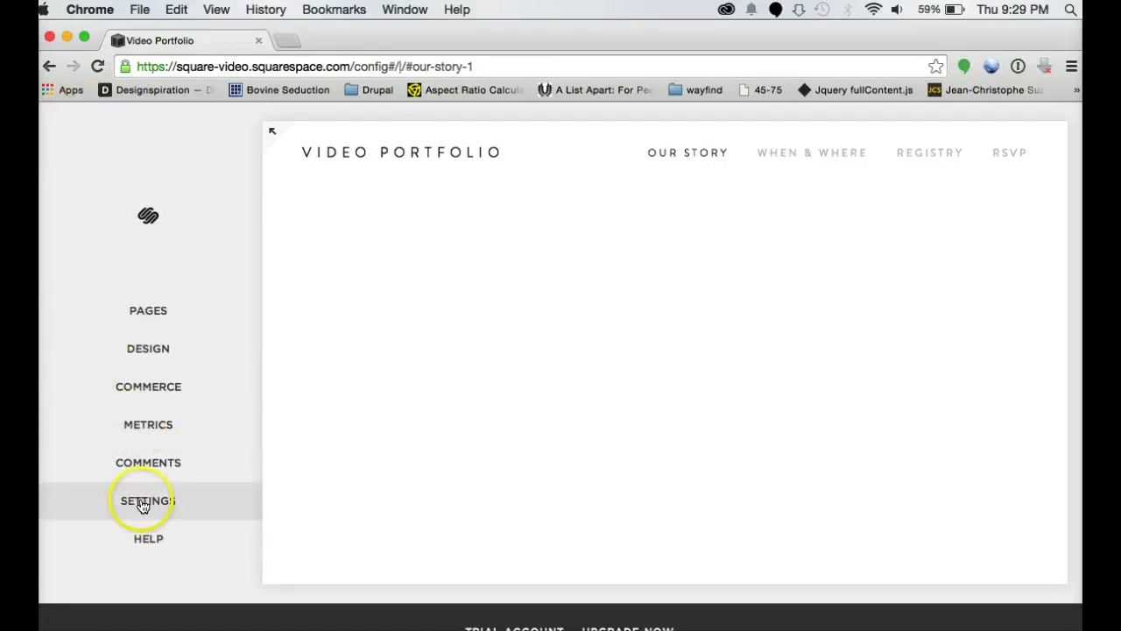
# Start Commerce from its welcome dialog (checklist at 0 of 4), then go back to the dashboard.
pyautogui.click(151, 394)
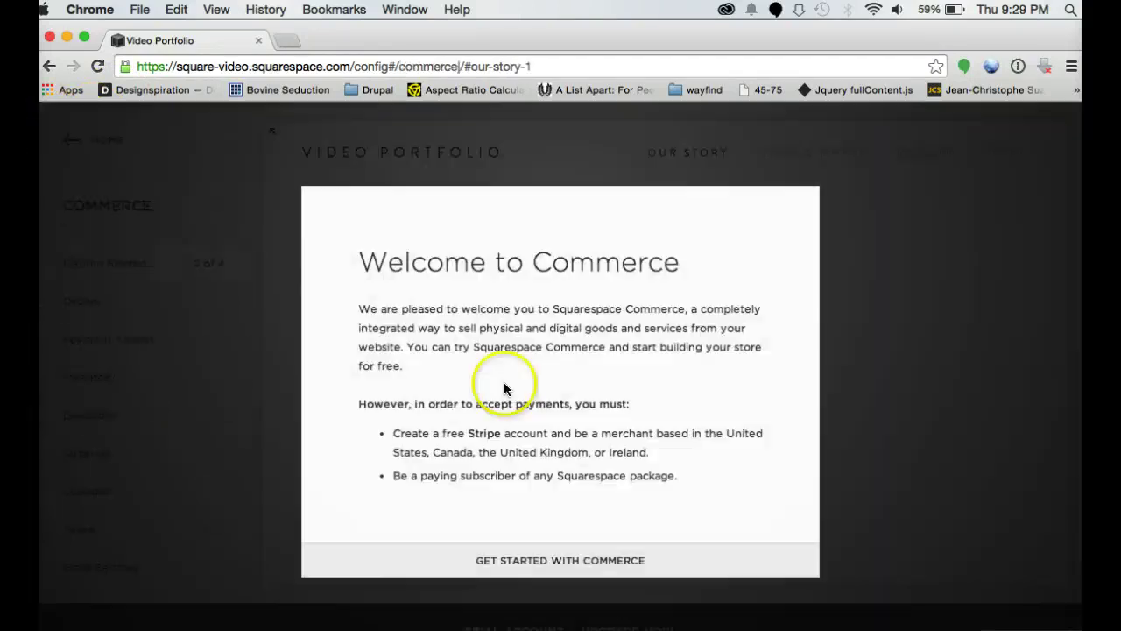
pyautogui.click(521, 560)
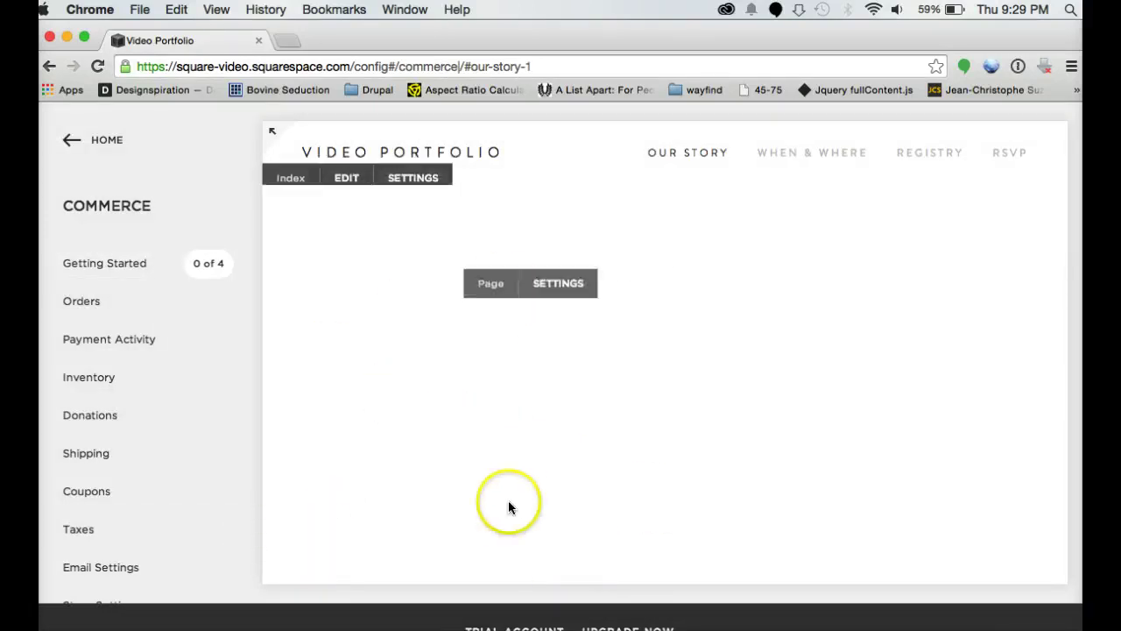
pyautogui.click(77, 144)
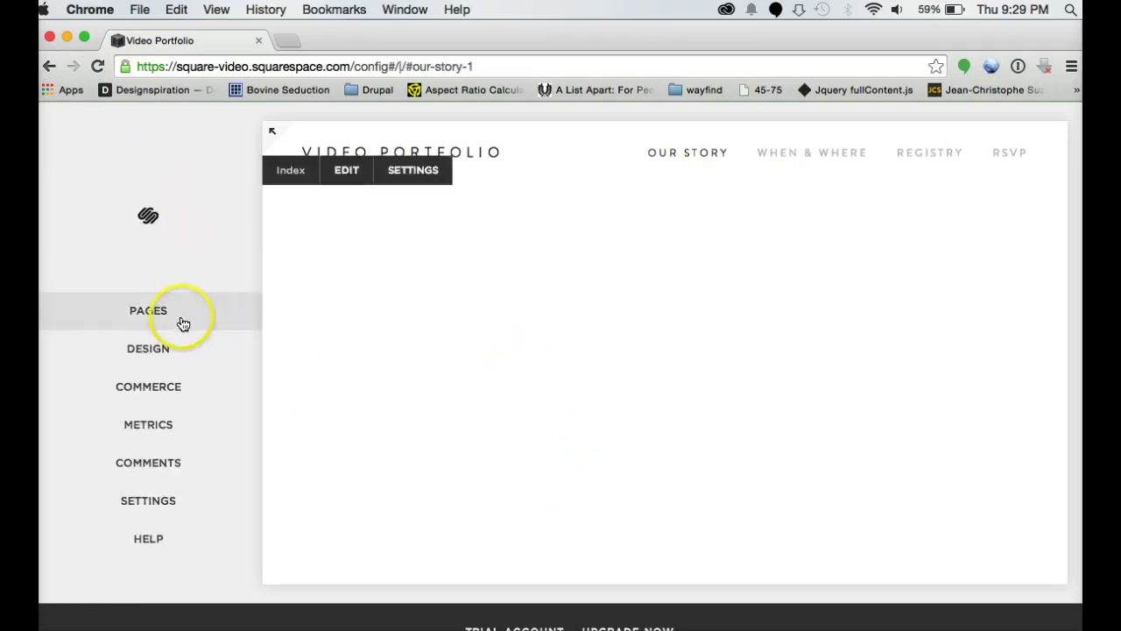
# Scroll through Traffic Overview's all-zero daily figures, then return to the Metrics reports list.
pyautogui.click(170, 425)
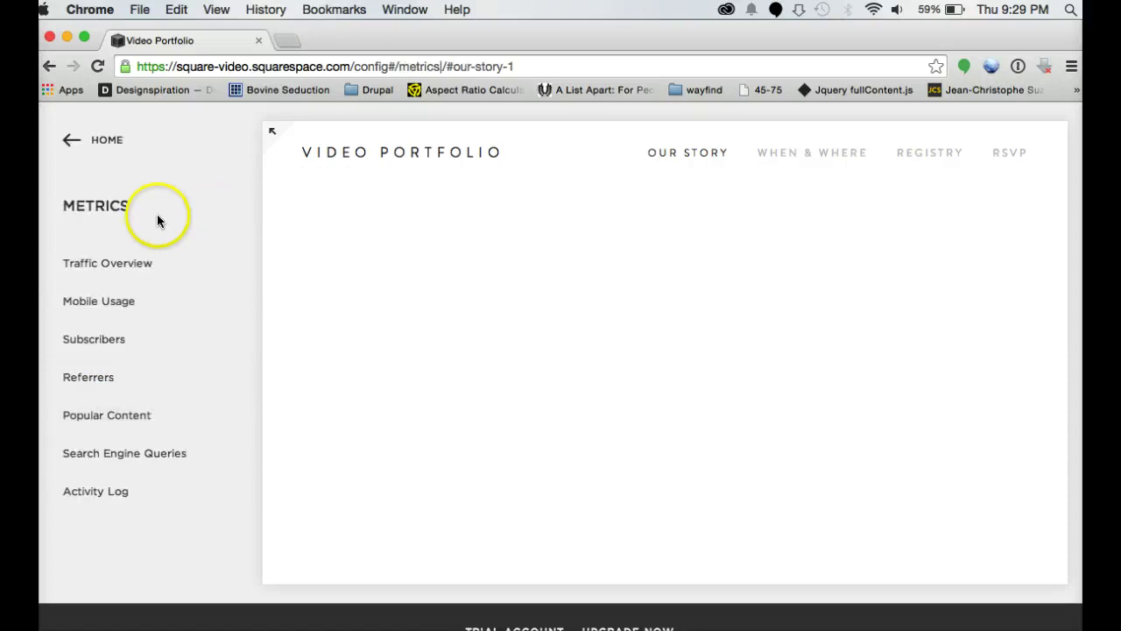
pyautogui.click(130, 274)
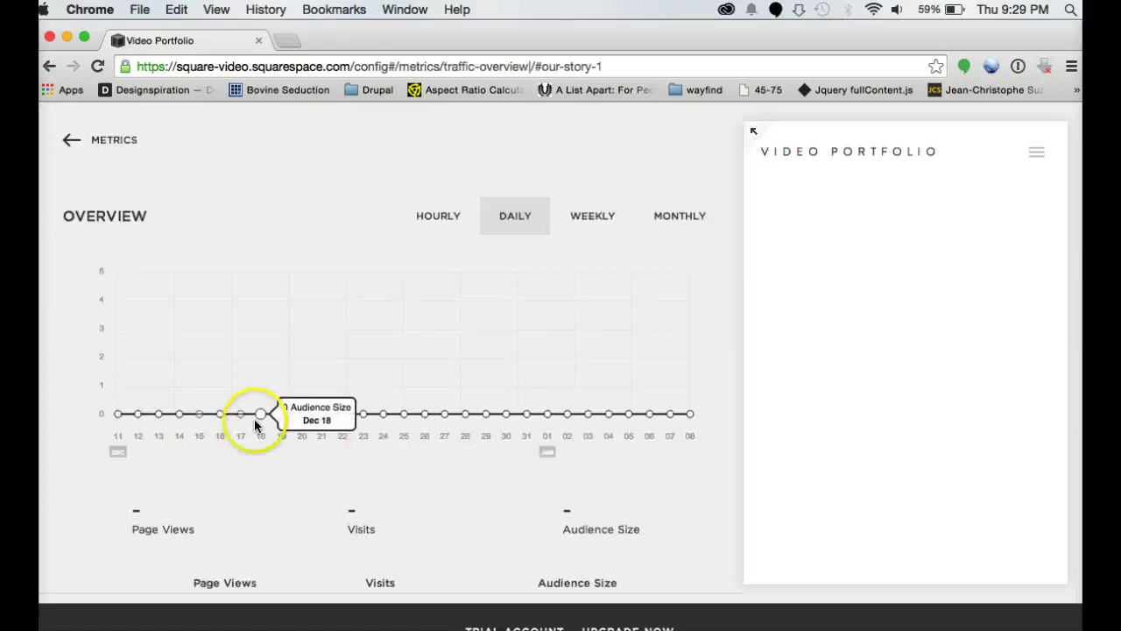
pyautogui.scroll(-5, 308, 443)
pyautogui.scroll(-6, 284, 400)
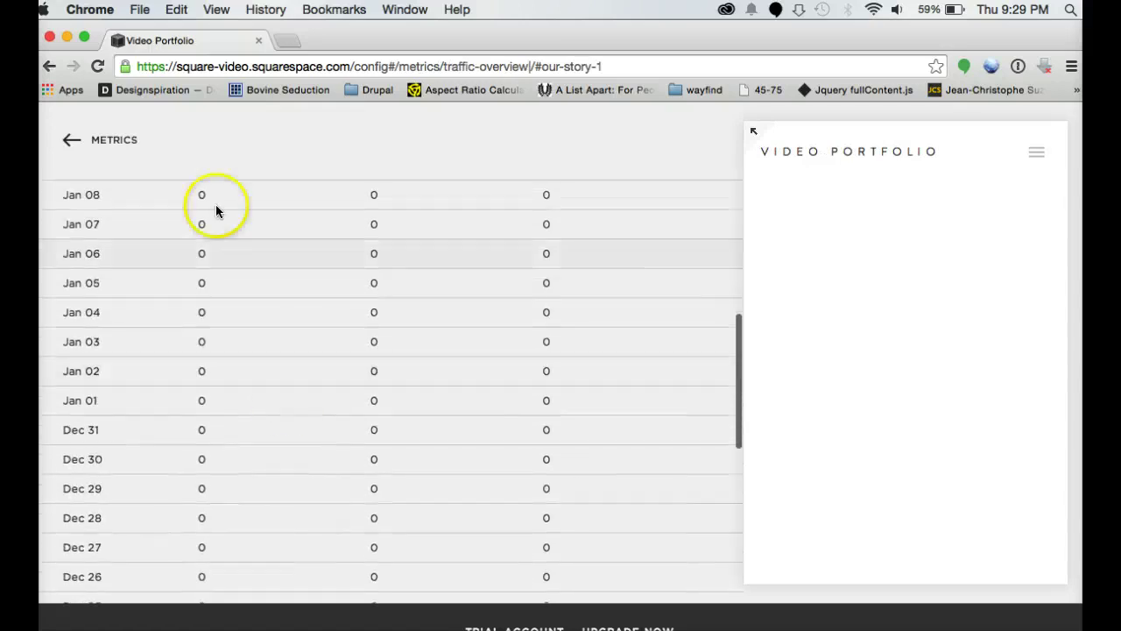
pyautogui.scroll(4, 376, 418)
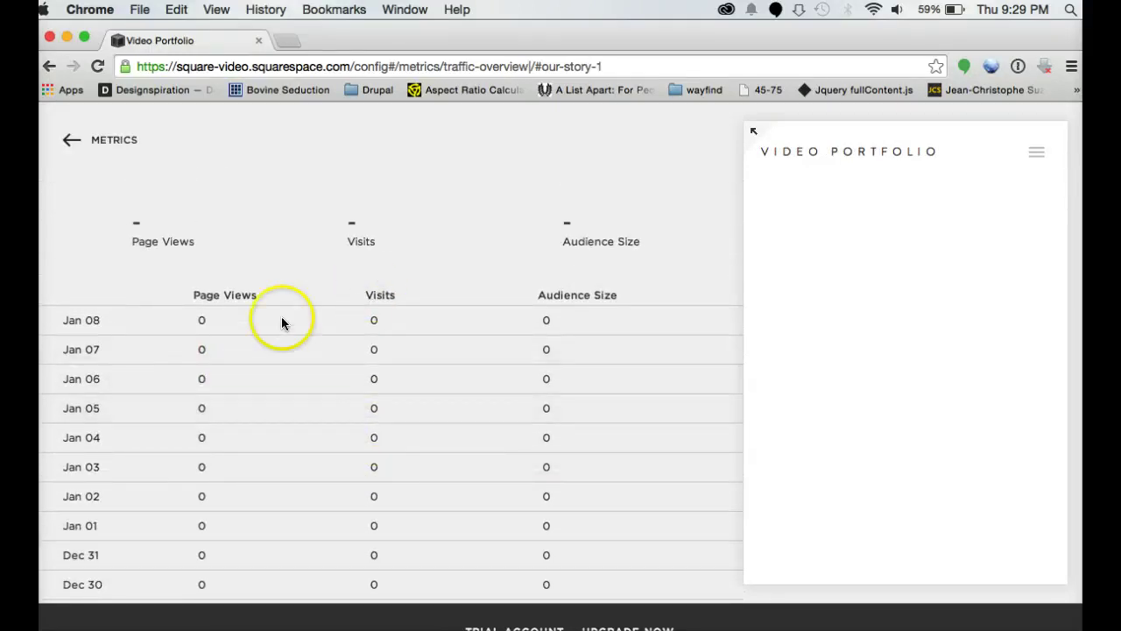
pyautogui.scroll(-10, 597, 393)
pyautogui.scroll(15, 598, 397)
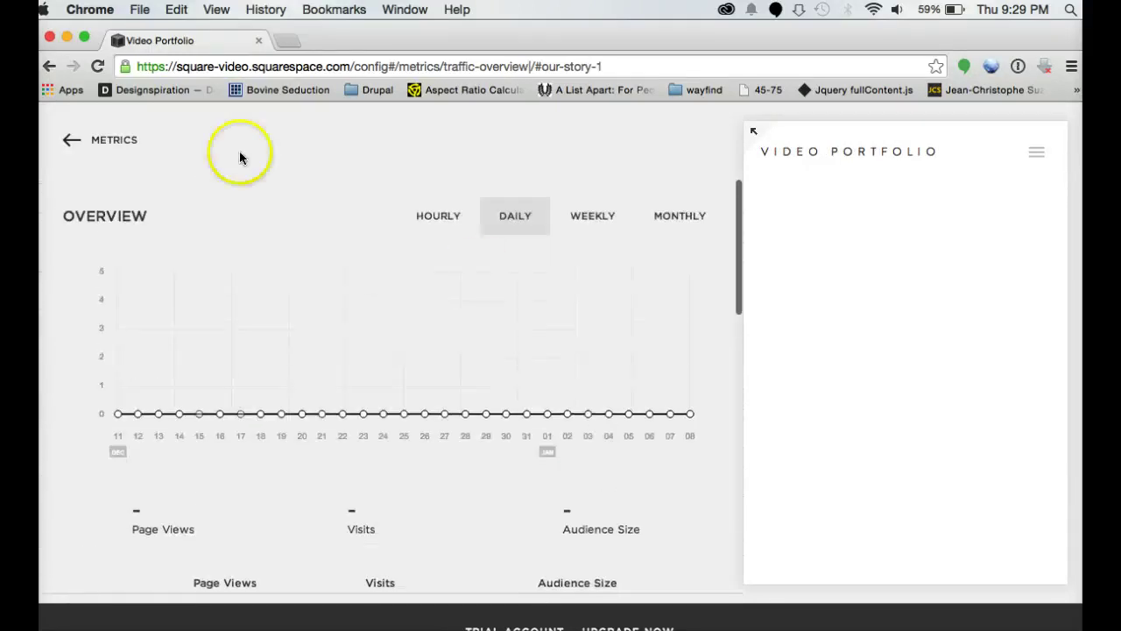
pyautogui.click(89, 139)
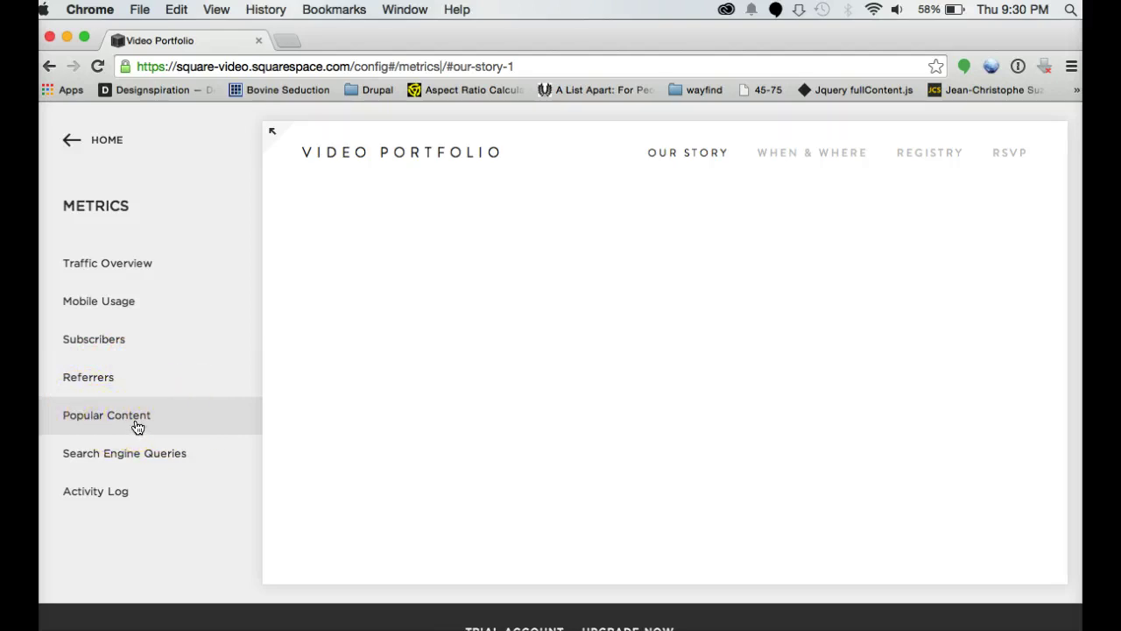
pyautogui.click(186, 461)
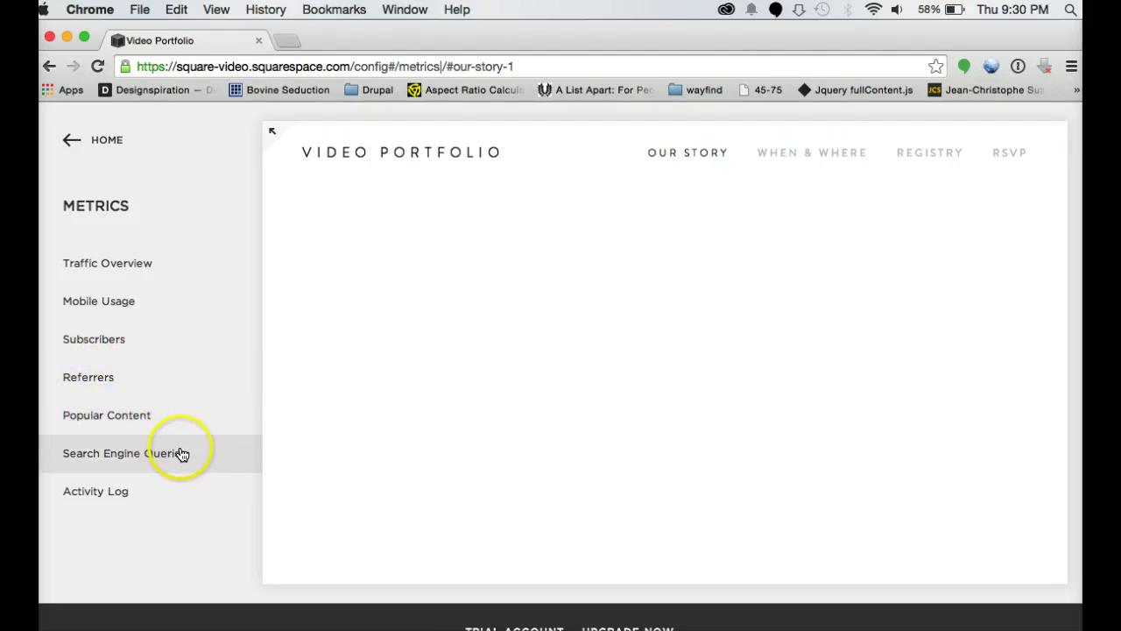
# Check the Comments section's Approved tab, which is empty, then return to the dashboard menu.
pyautogui.click(106, 142)
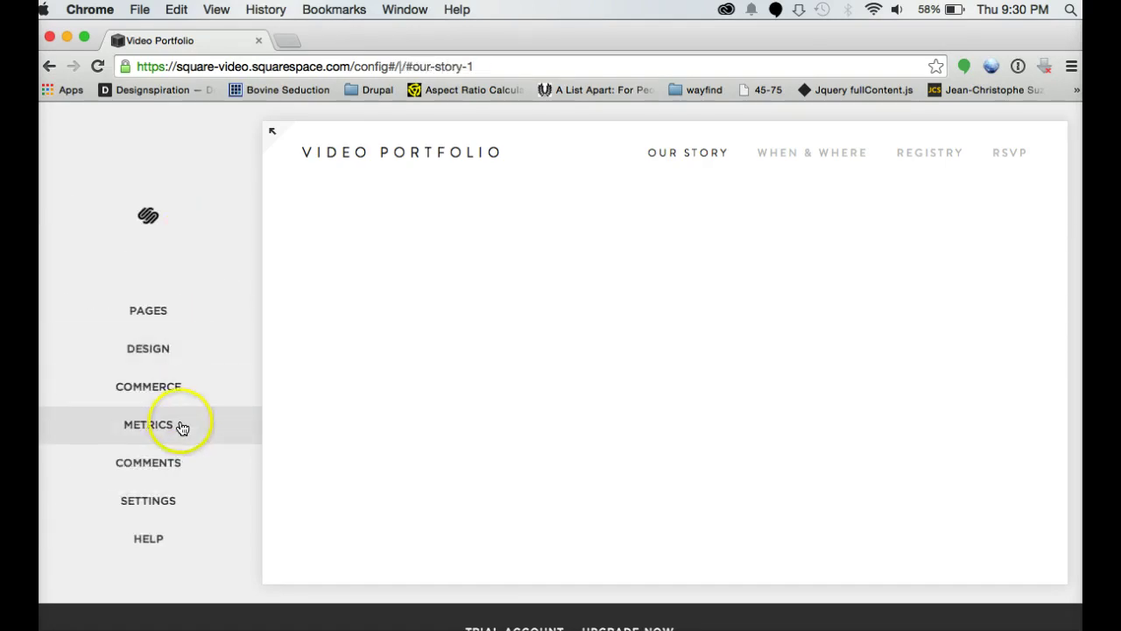
pyautogui.click(170, 471)
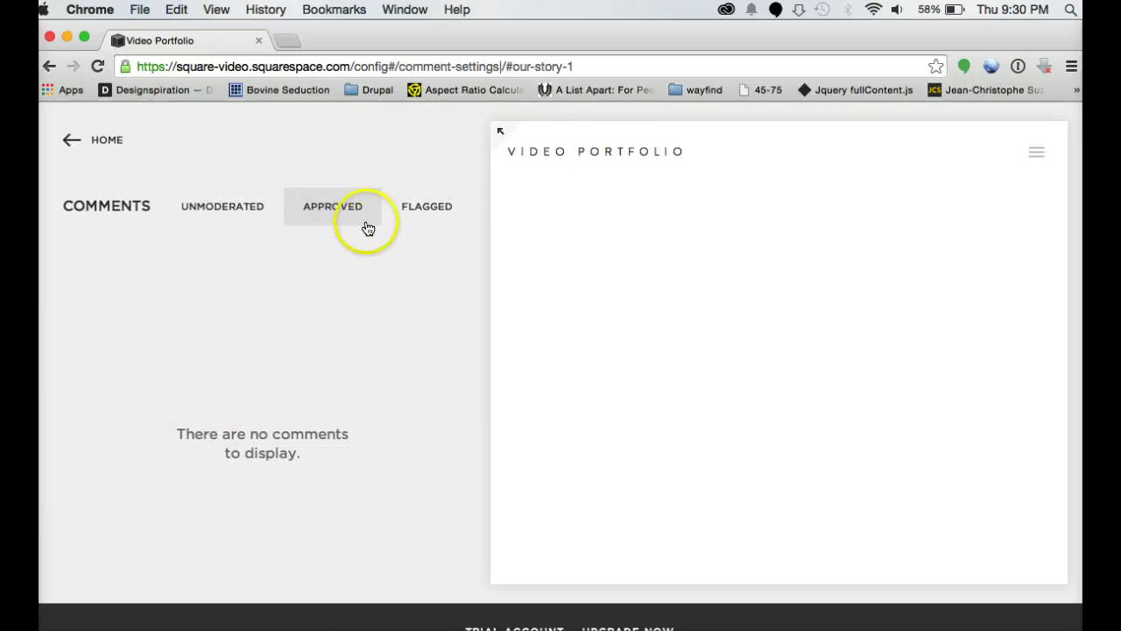
pyautogui.click(347, 211)
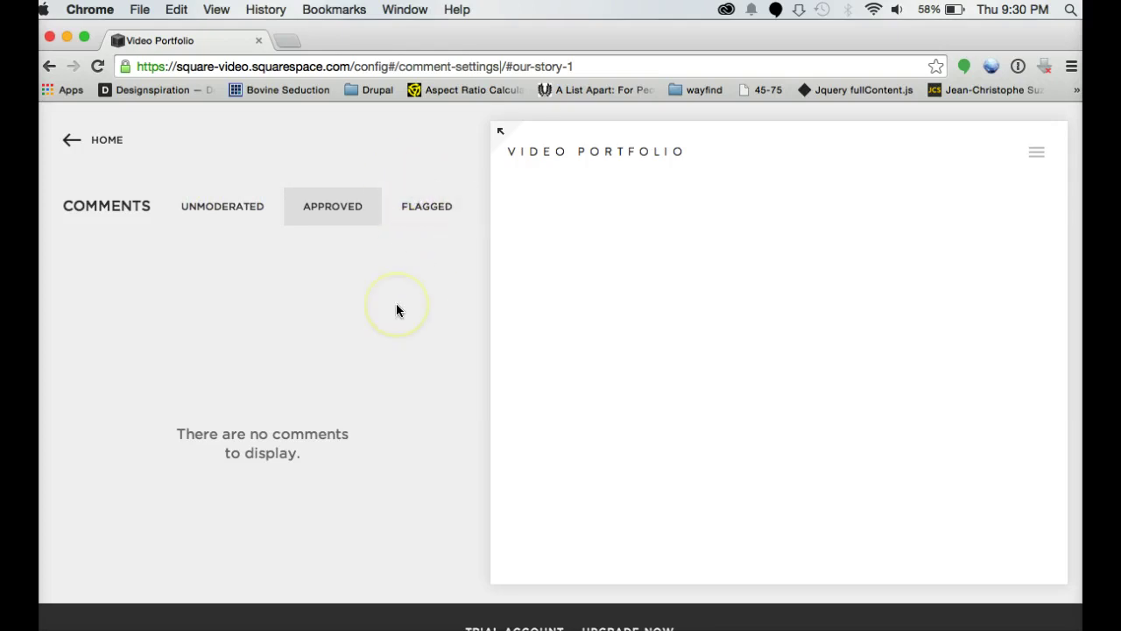
pyautogui.click(103, 141)
# Open Settings > Basic Information and scroll through its fields.
pyautogui.click(169, 500)
pyautogui.click(151, 261)
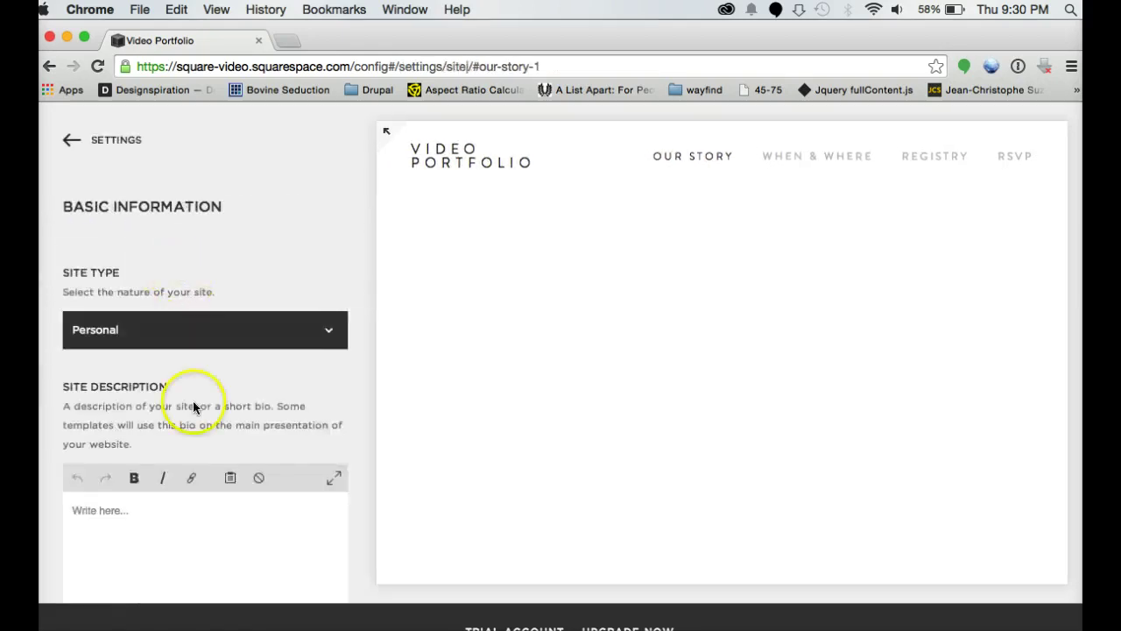
pyautogui.scroll(-4, 187, 395)
pyautogui.scroll(3, 192, 406)
pyautogui.click(177, 300)
pyautogui.scroll(-3, 158, 496)
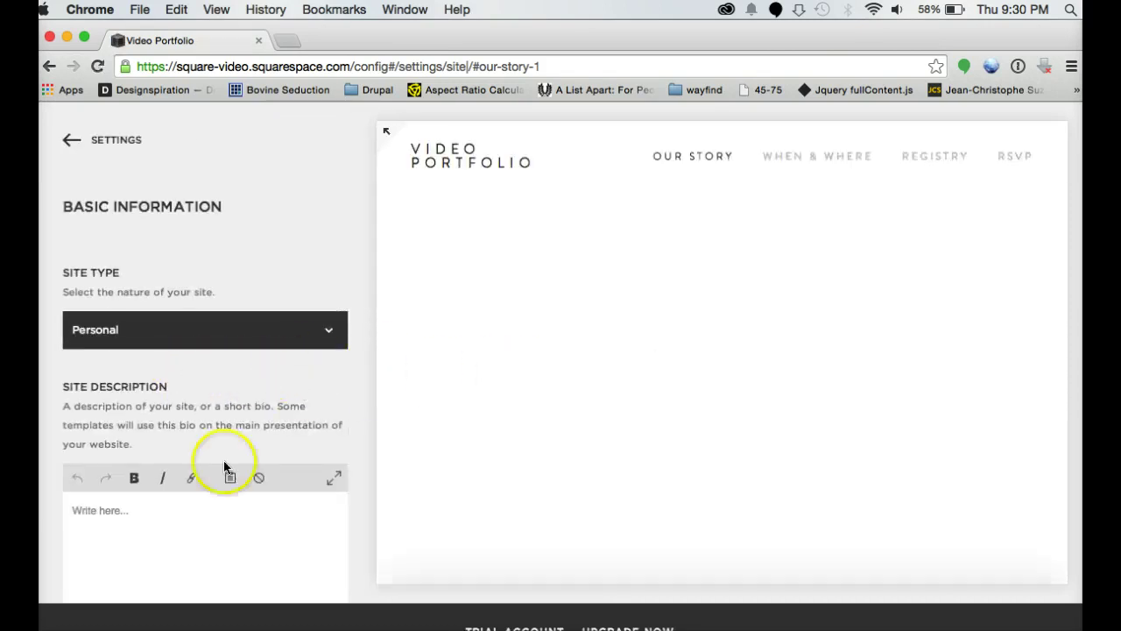
pyautogui.scroll(-5, 206, 475)
pyautogui.scroll(1, 204, 430)
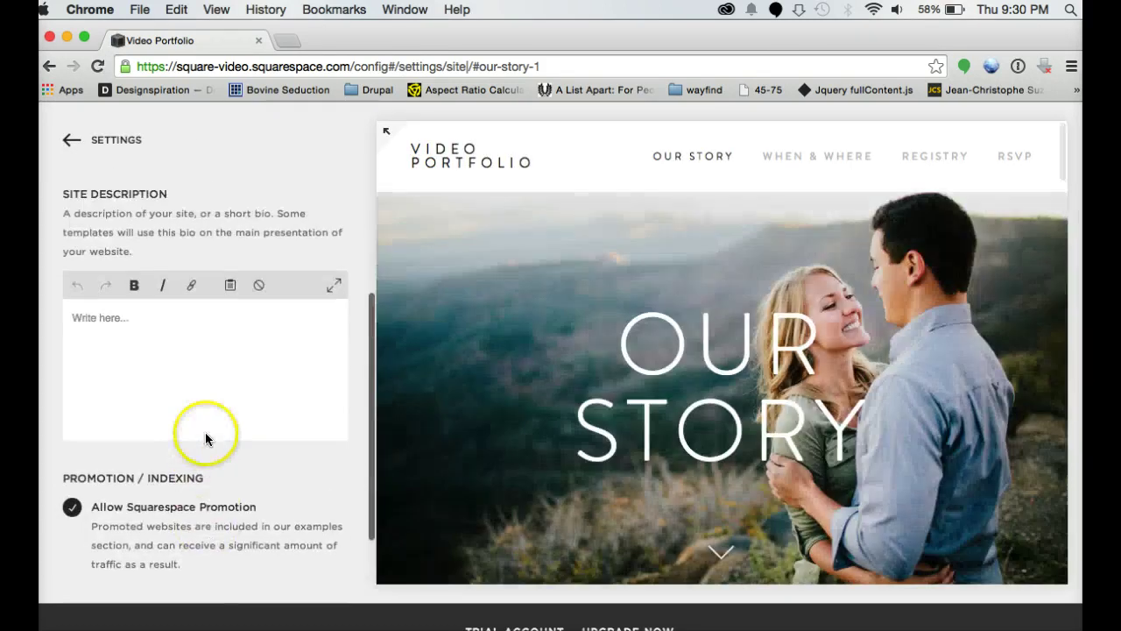
pyautogui.scroll(3, 282, 301)
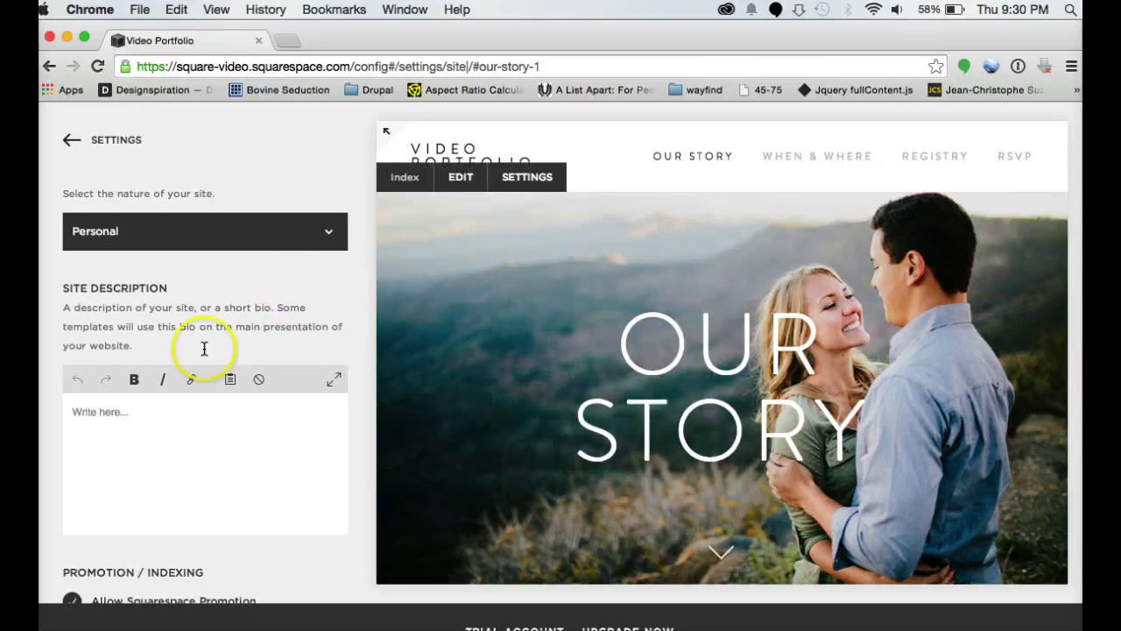
pyautogui.scroll(1, 164, 434)
pyautogui.scroll(2, 133, 277)
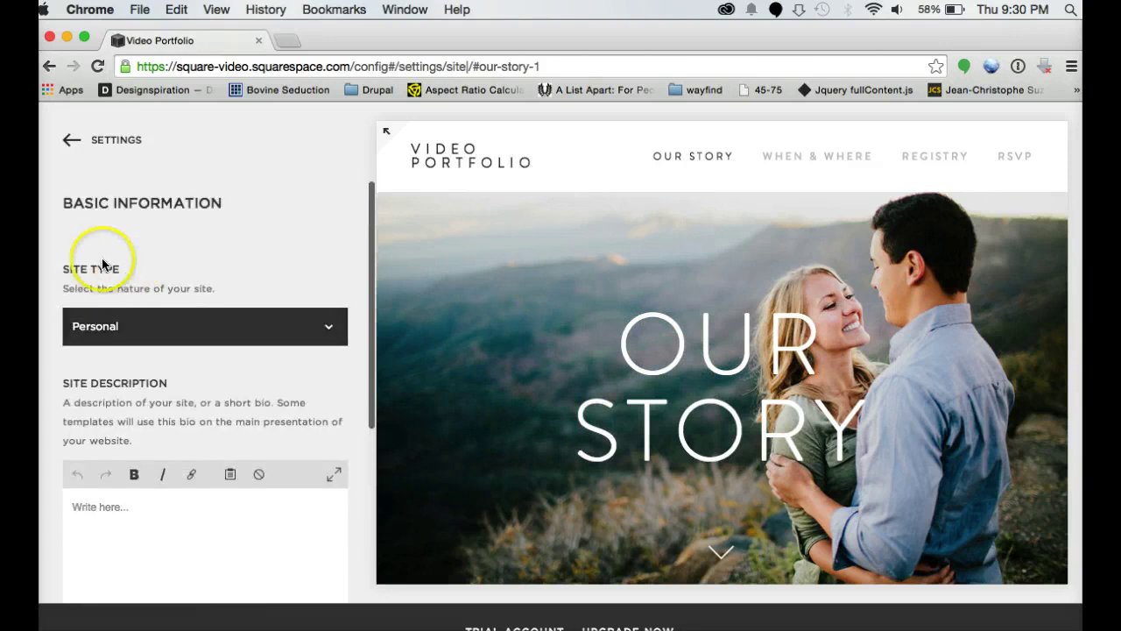
pyautogui.scroll(-3, 164, 374)
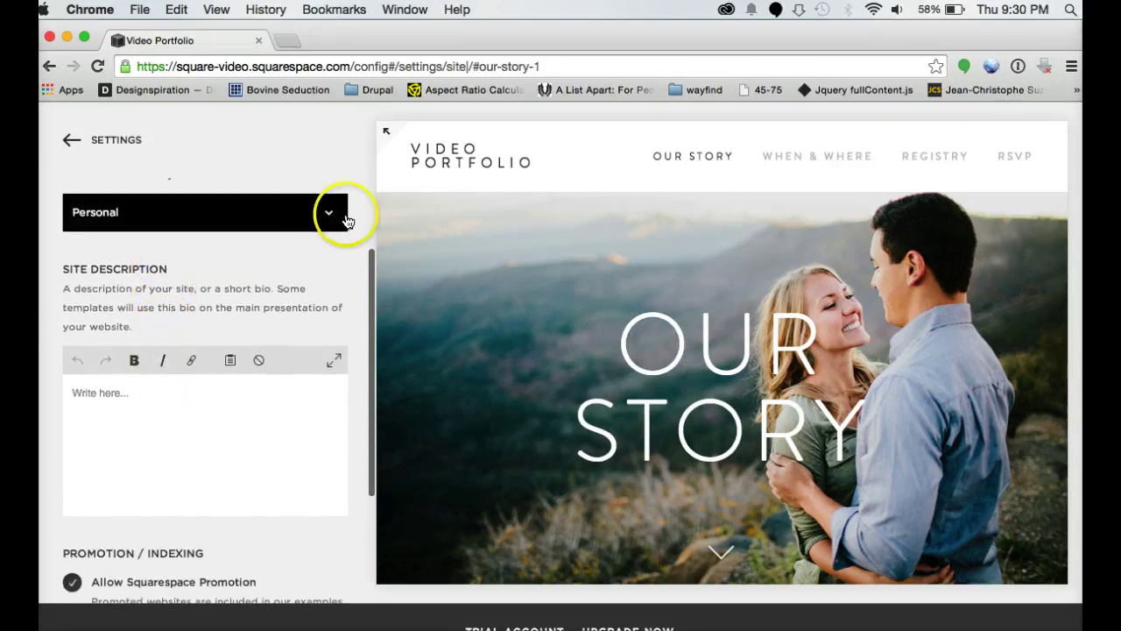
# Keep Site Type as Personal and leave the Site Description empty.
pyautogui.click(326, 213)
pyautogui.click(325, 214)
pyautogui.scroll(-3, 183, 383)
pyautogui.click(180, 376)
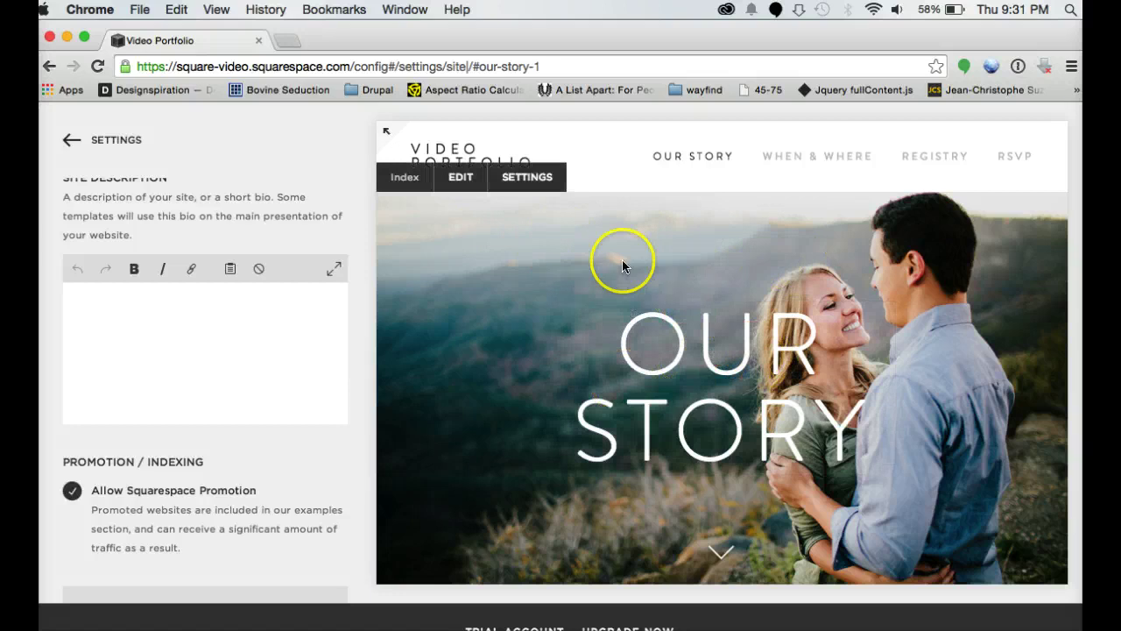
pyautogui.scroll(-2, 230, 357)
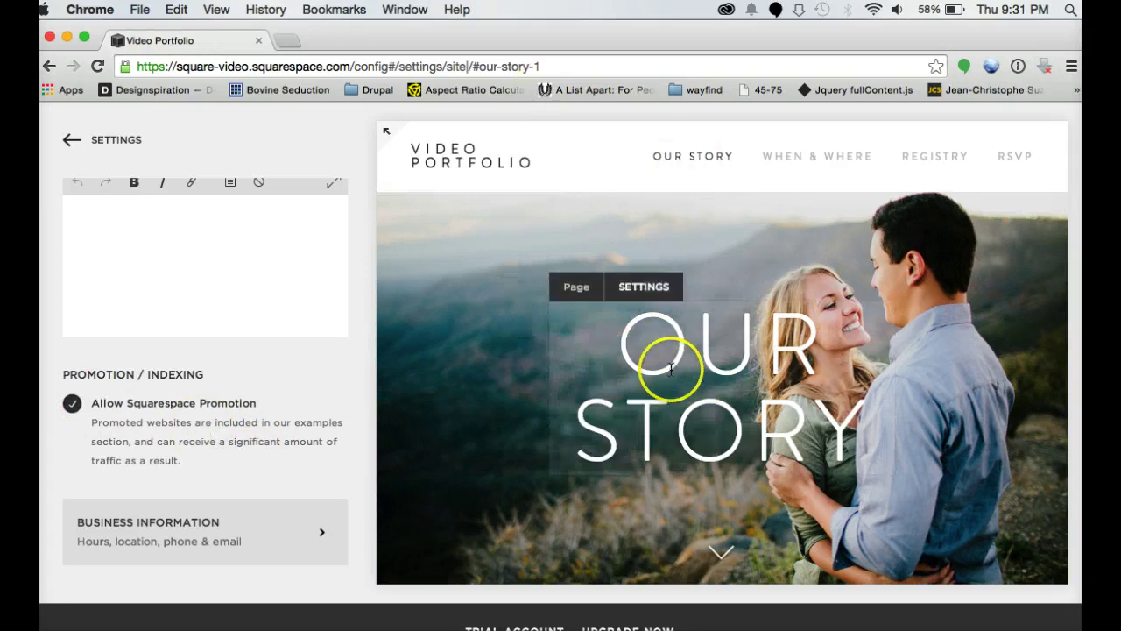
# Look over the Business Information contact fields.
pyautogui.click(239, 541)
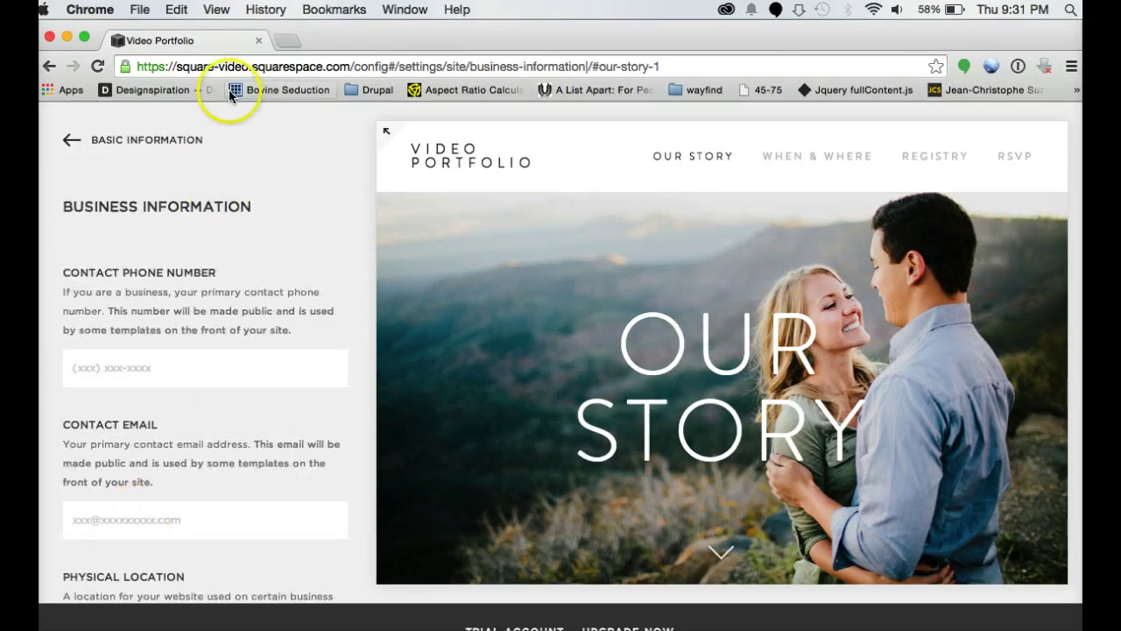
pyautogui.scroll(-4, 173, 307)
pyautogui.scroll(4, 173, 306)
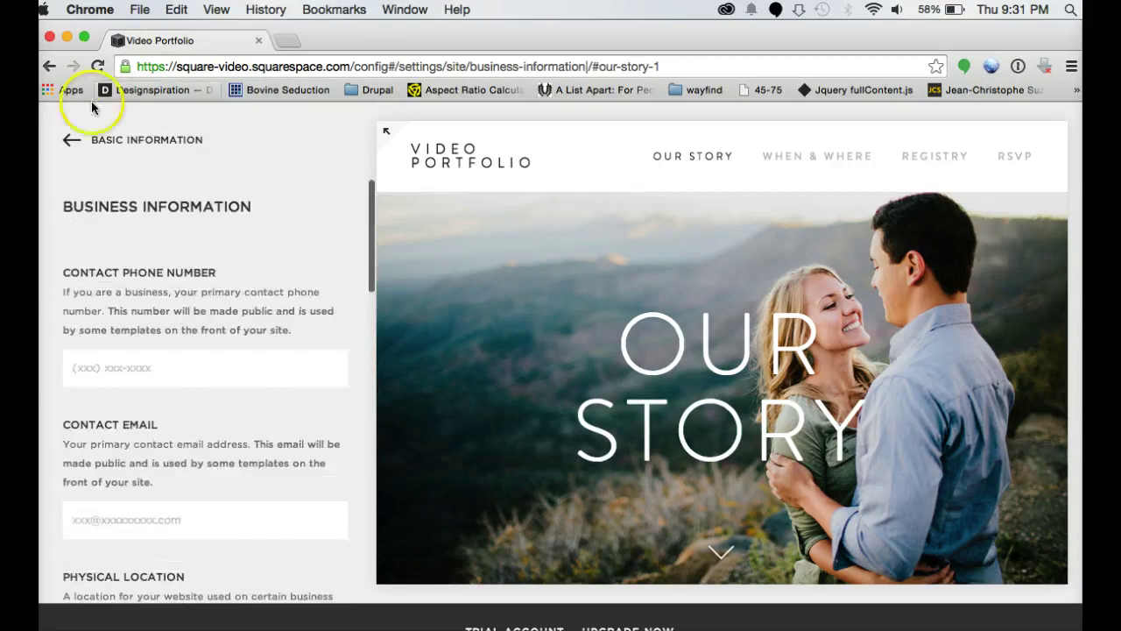
# Open Language & Region, showing New York (Eastern Time) and English (United States).
pyautogui.click(79, 140)
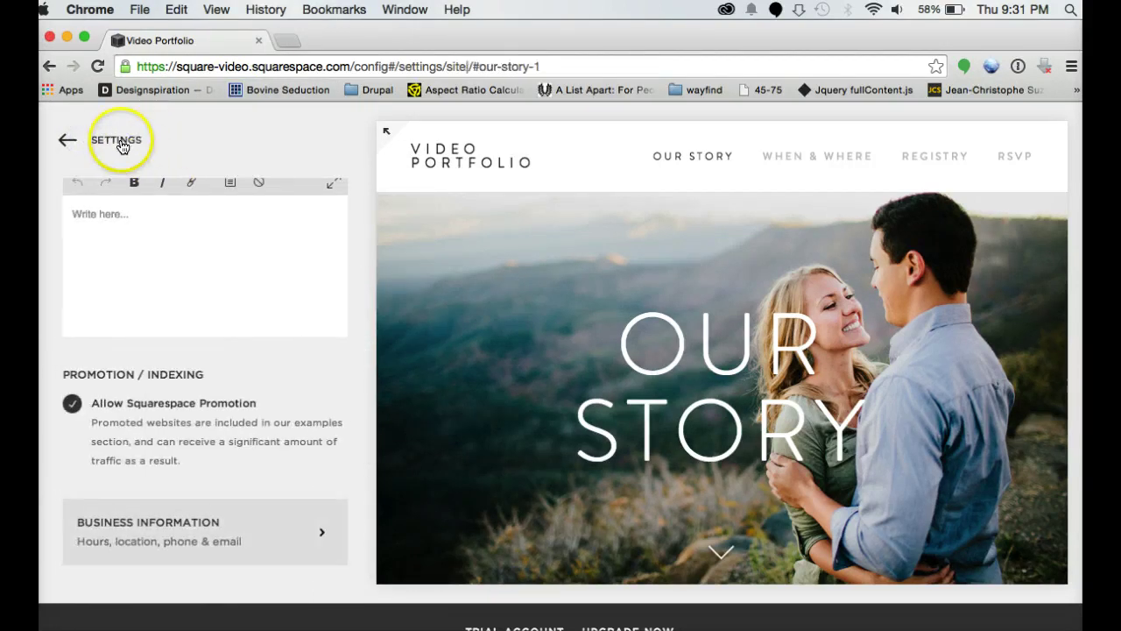
pyautogui.click(72, 142)
pyautogui.click(143, 303)
pyautogui.scroll(-4, 237, 453)
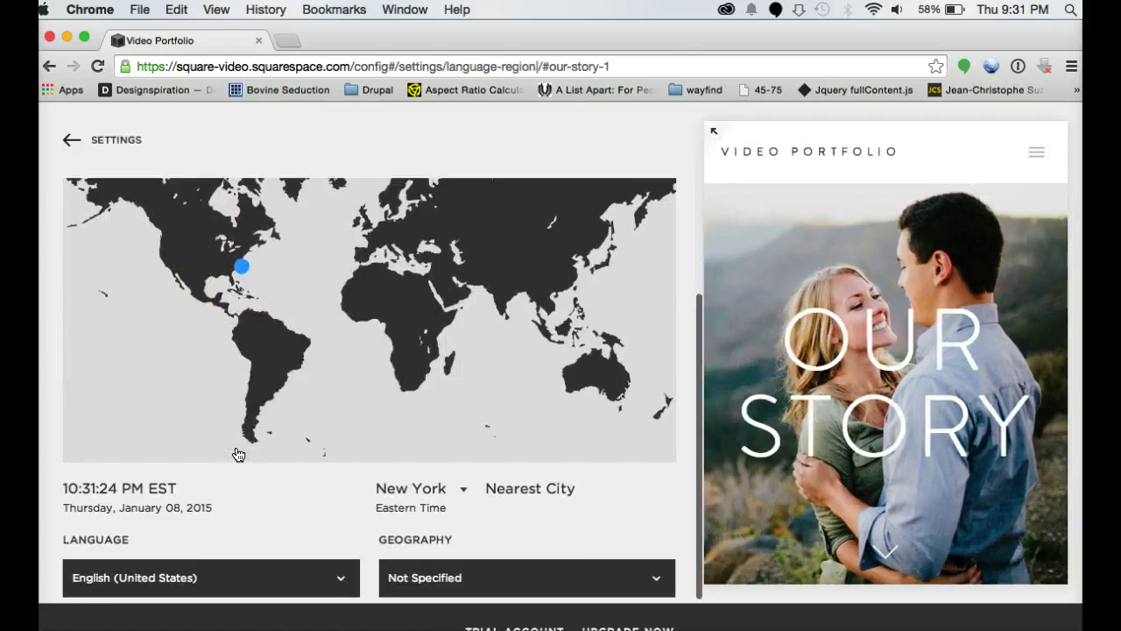
pyautogui.scroll(4, 237, 453)
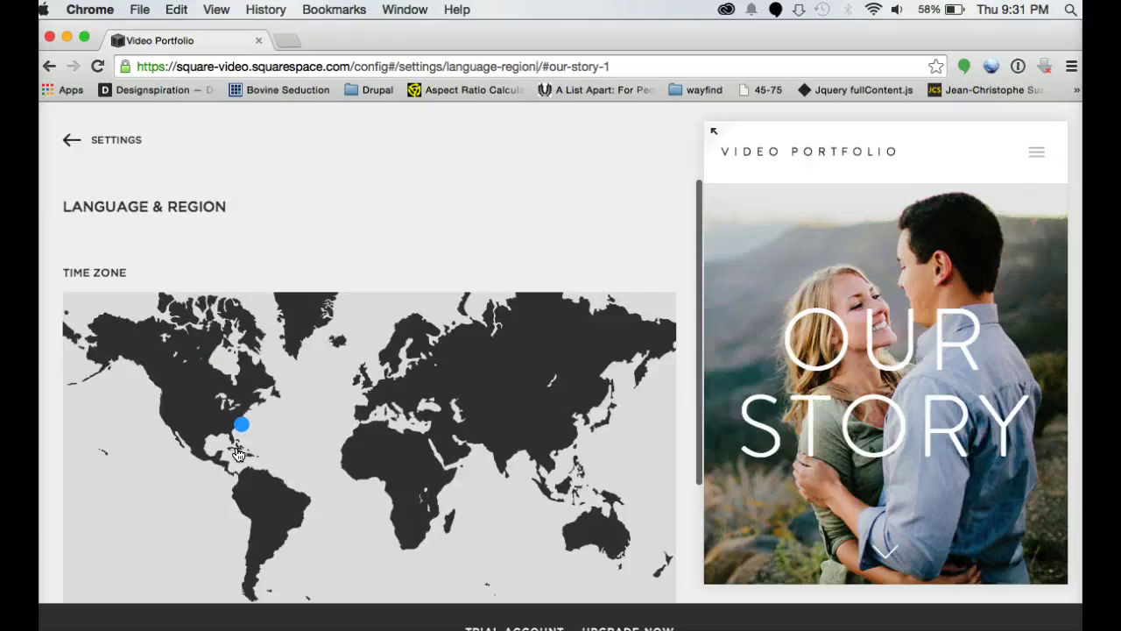
# Look over the Domains settings.
pyautogui.click(70, 140)
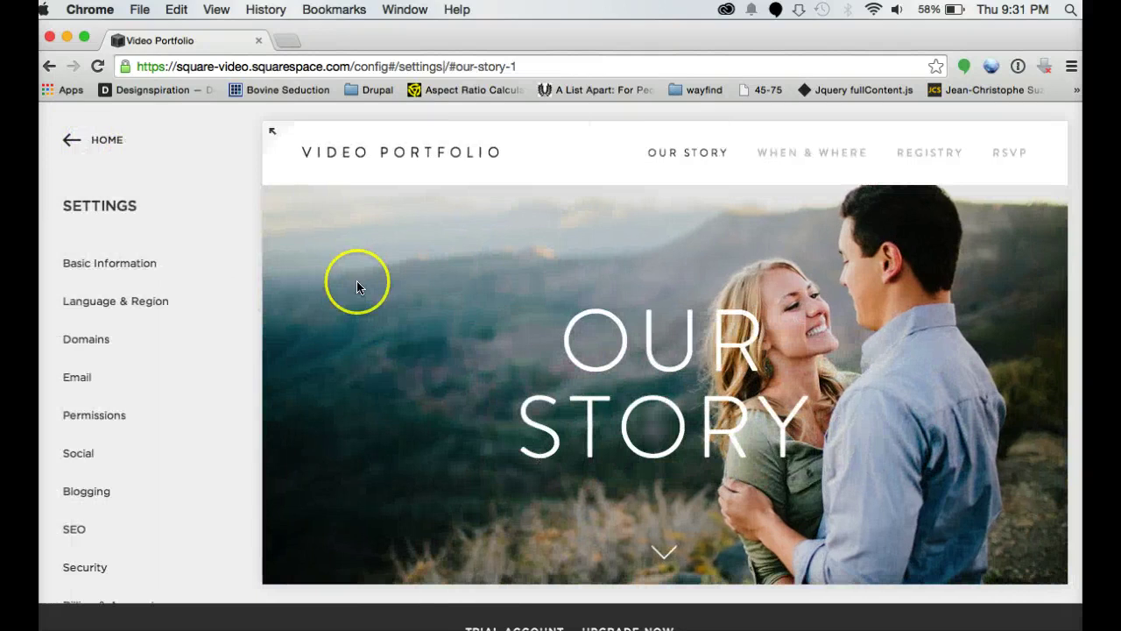
pyautogui.click(114, 338)
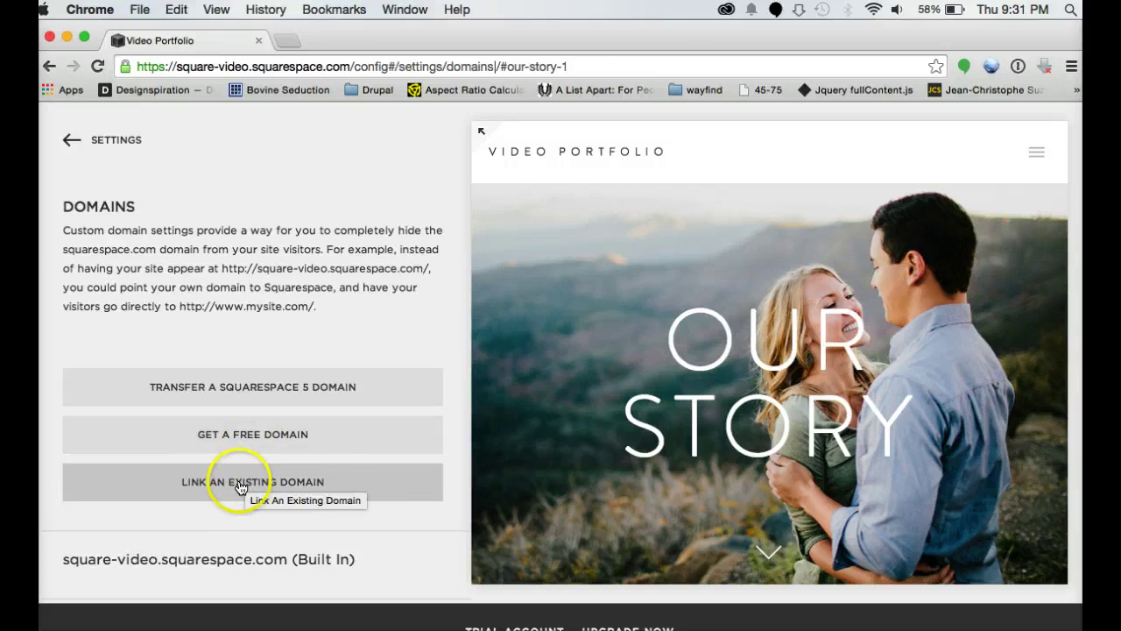
pyautogui.scroll(-1, 236, 499)
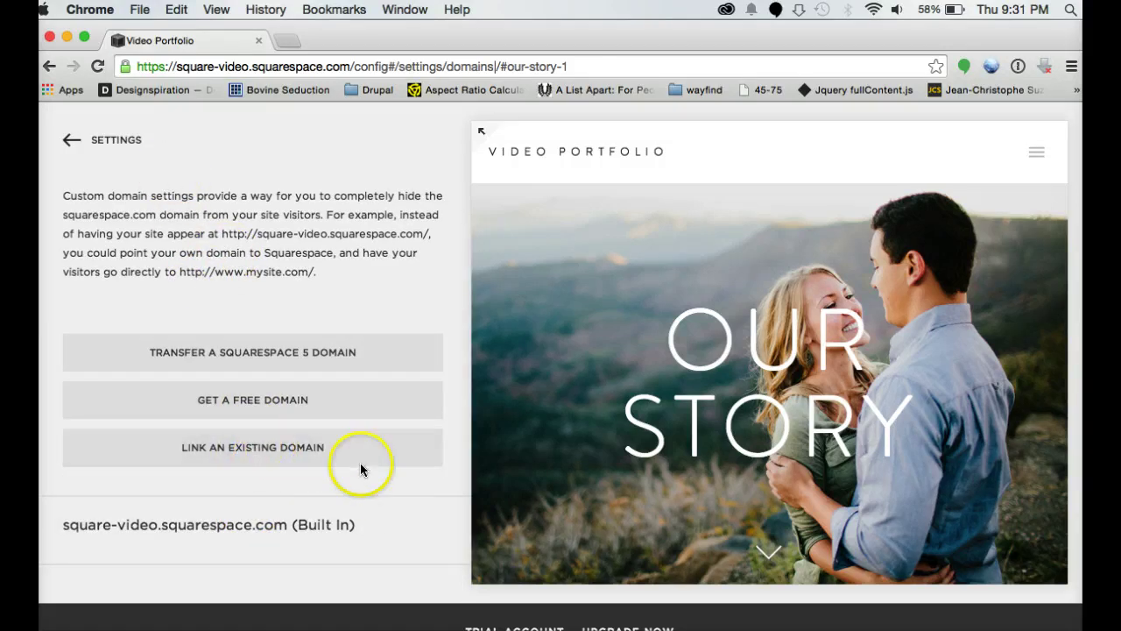
# Open Email settings, where Google Apps & Email needs a paid plan and connected domain.
pyautogui.click(99, 138)
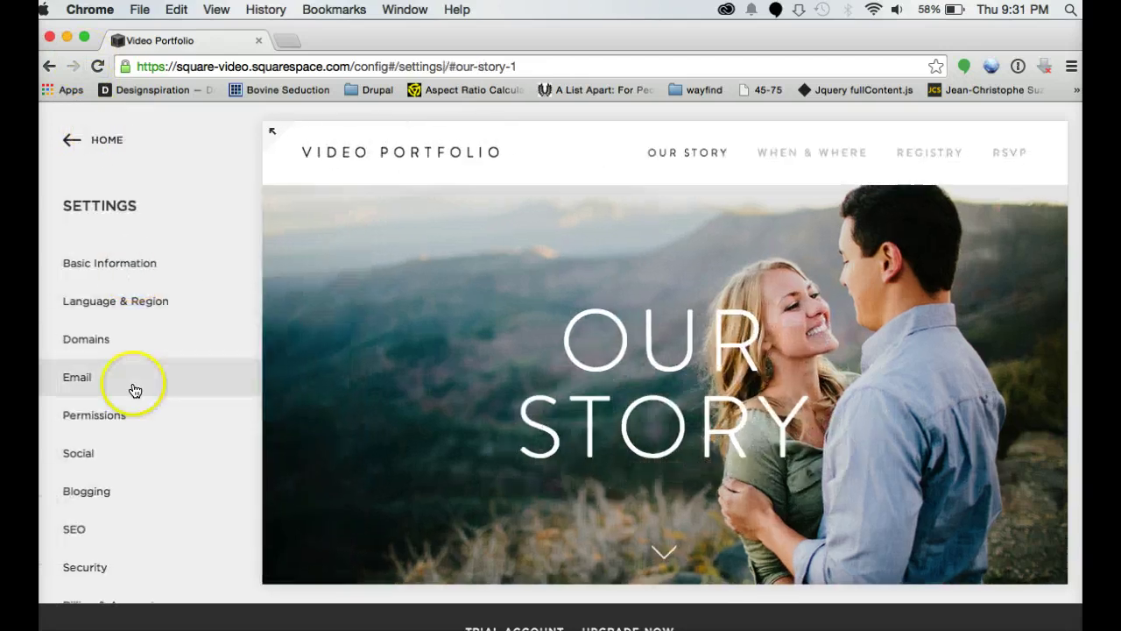
pyautogui.scroll(-3, 130, 425)
pyautogui.click(99, 290)
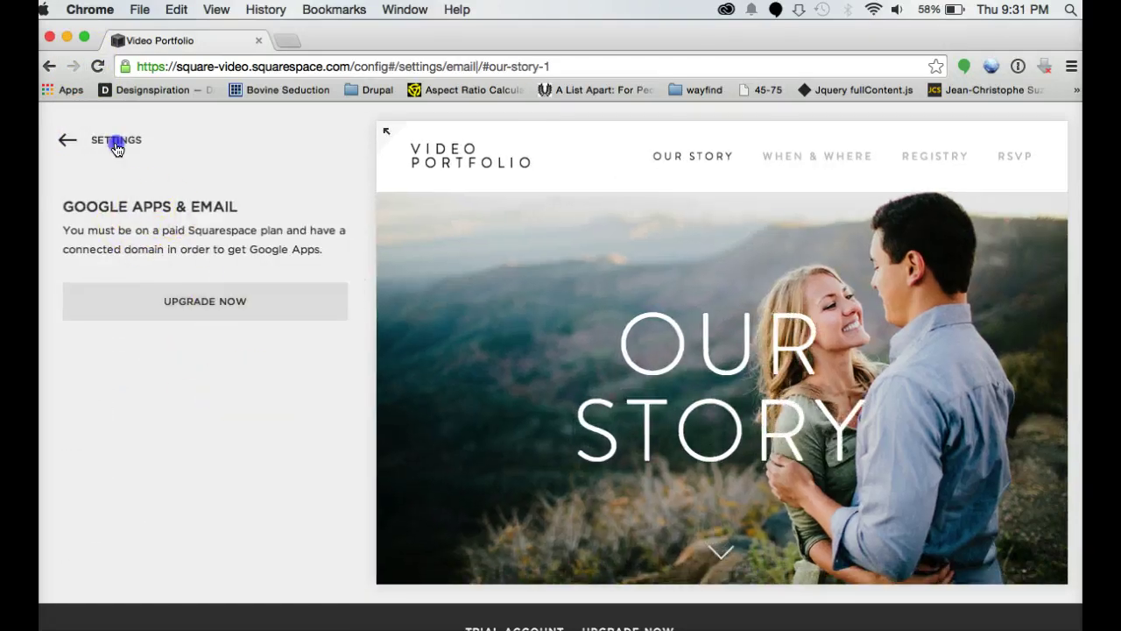
# Open Connected Accounts under the Social settings.
pyautogui.click(116, 145)
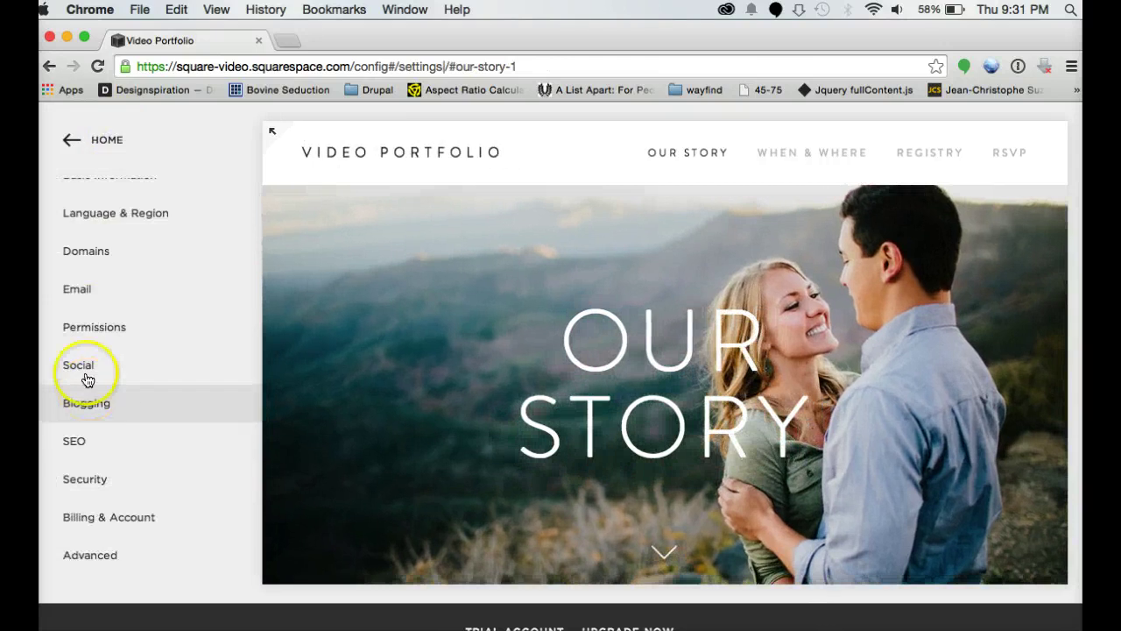
pyautogui.click(81, 368)
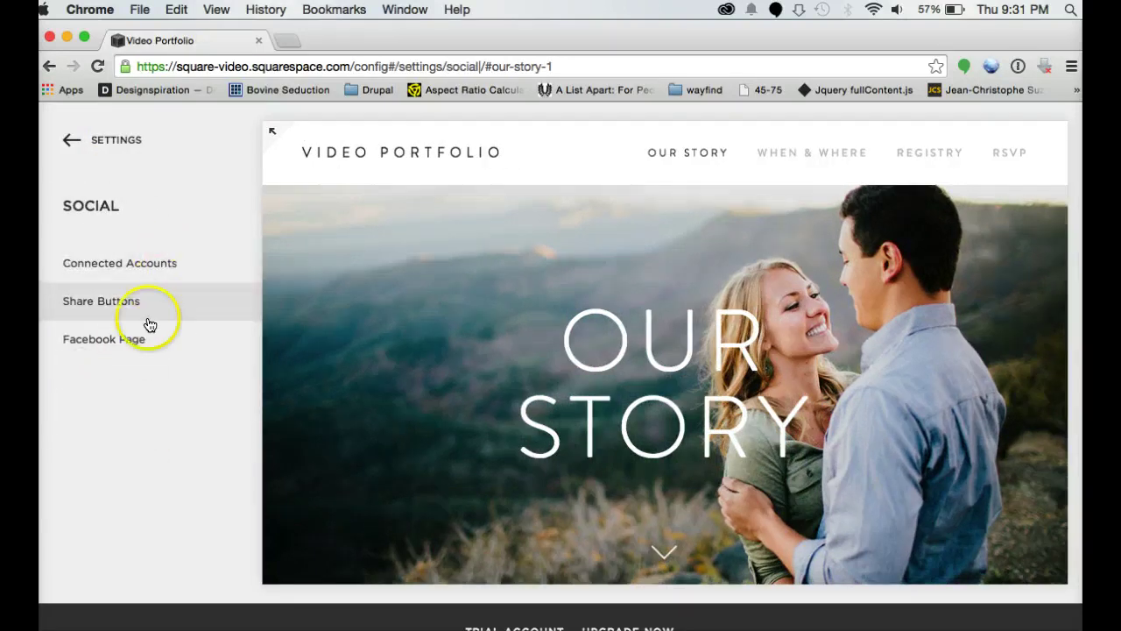
pyautogui.click(150, 268)
# Browse the Add Account service list, close it, and go back to Social settings.
pyautogui.click(199, 359)
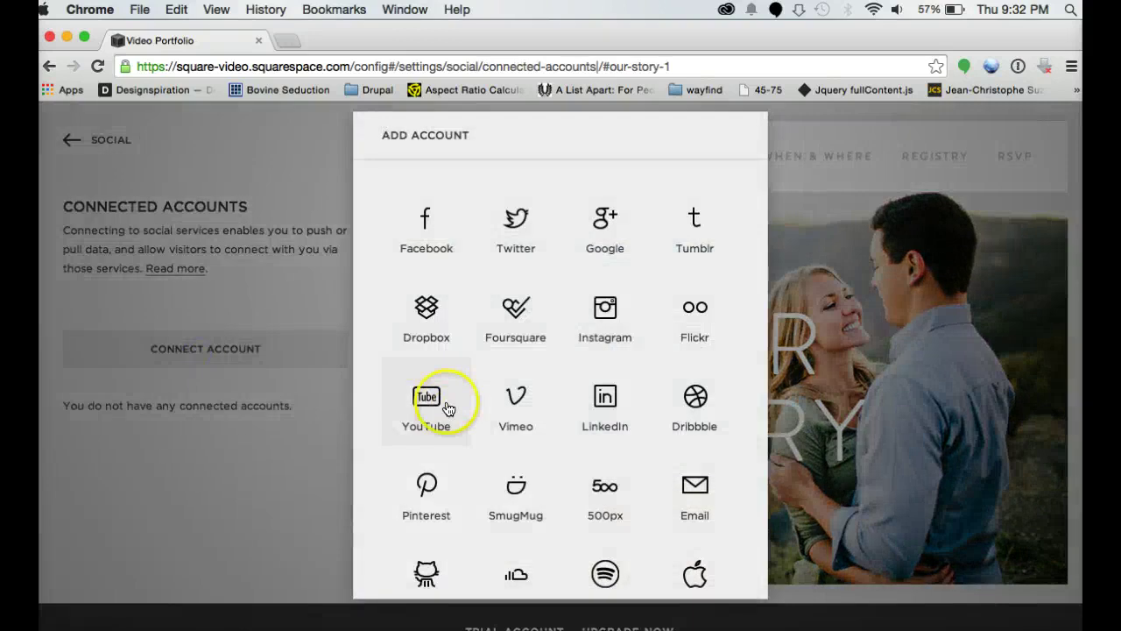
pyautogui.scroll(-3, 445, 408)
pyautogui.scroll(2, 448, 408)
pyautogui.click(225, 465)
pyautogui.click(71, 141)
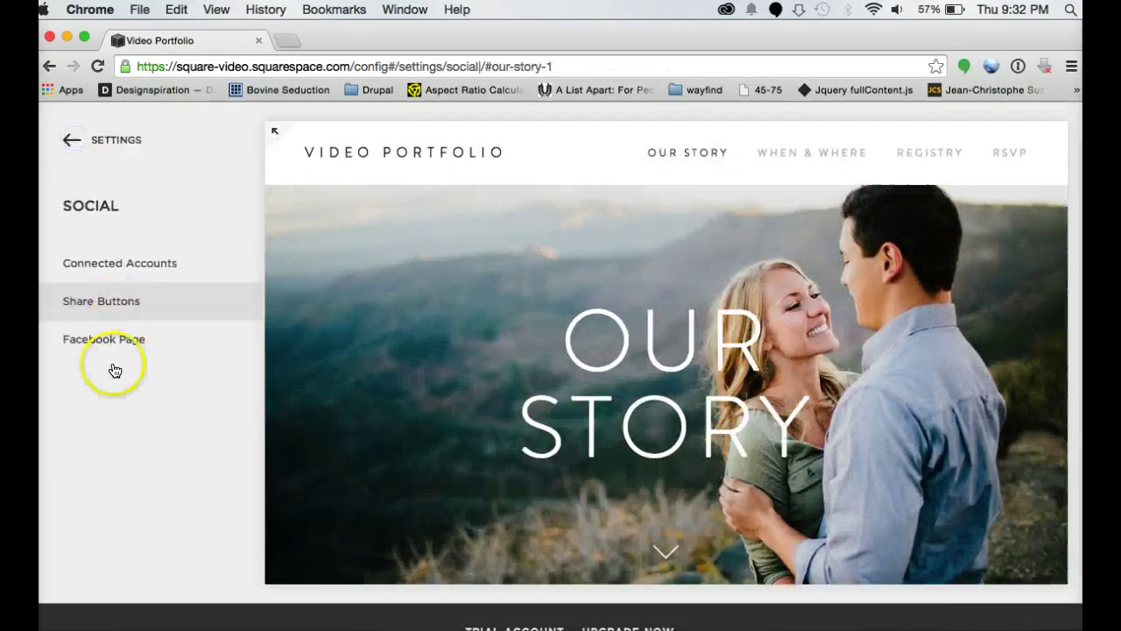
pyautogui.click(88, 143)
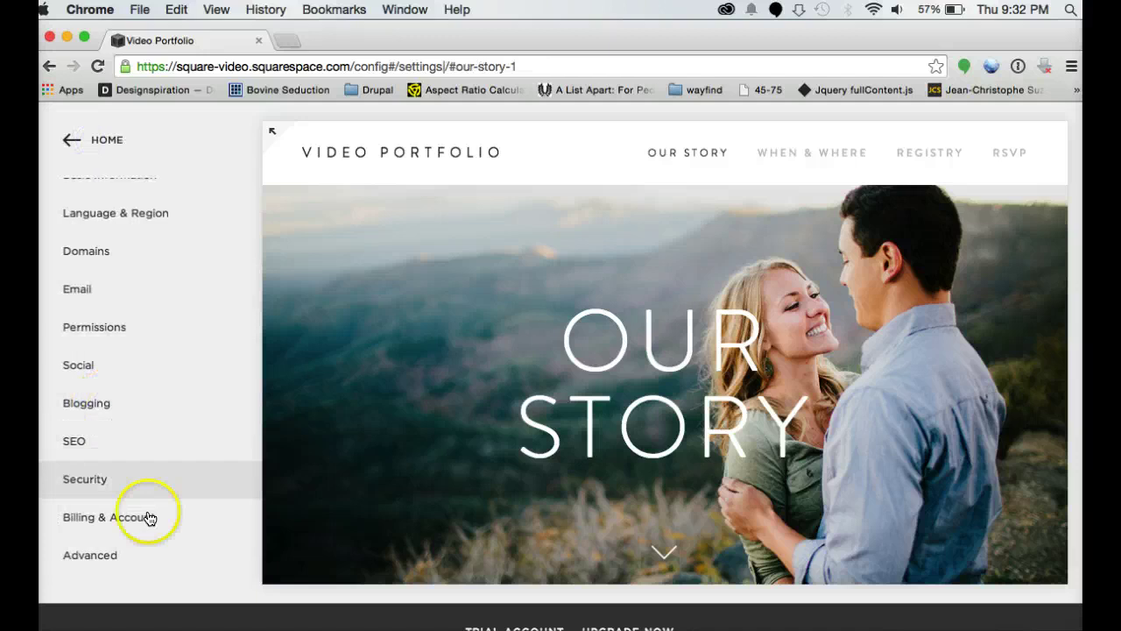
pyautogui.click(102, 402)
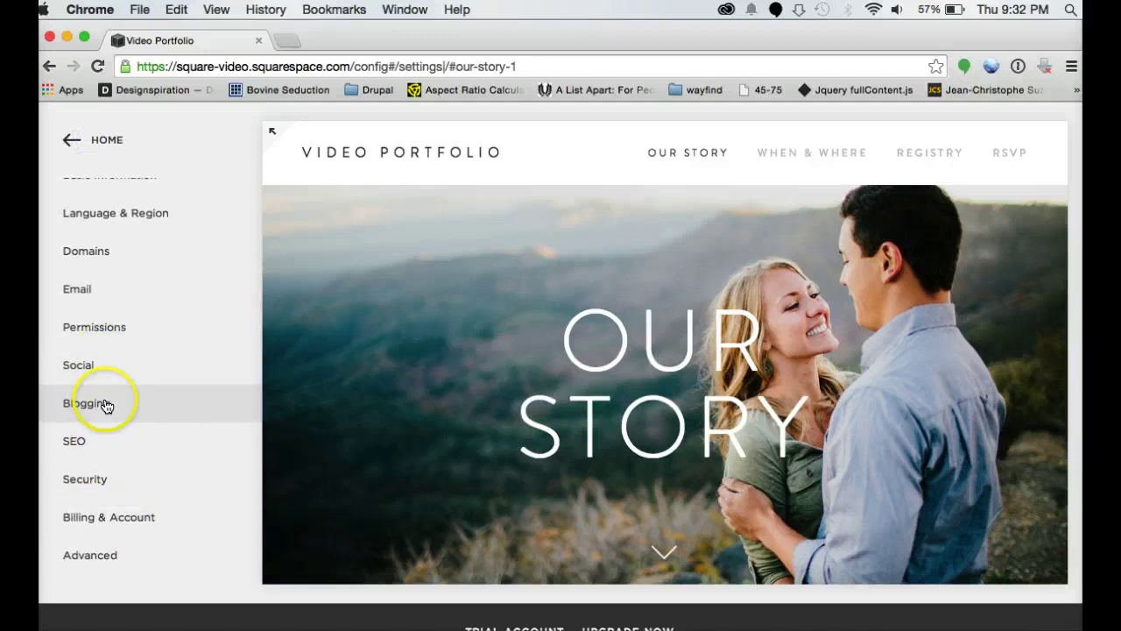
pyautogui.scroll(-4, 149, 408)
pyautogui.scroll(3, 148, 408)
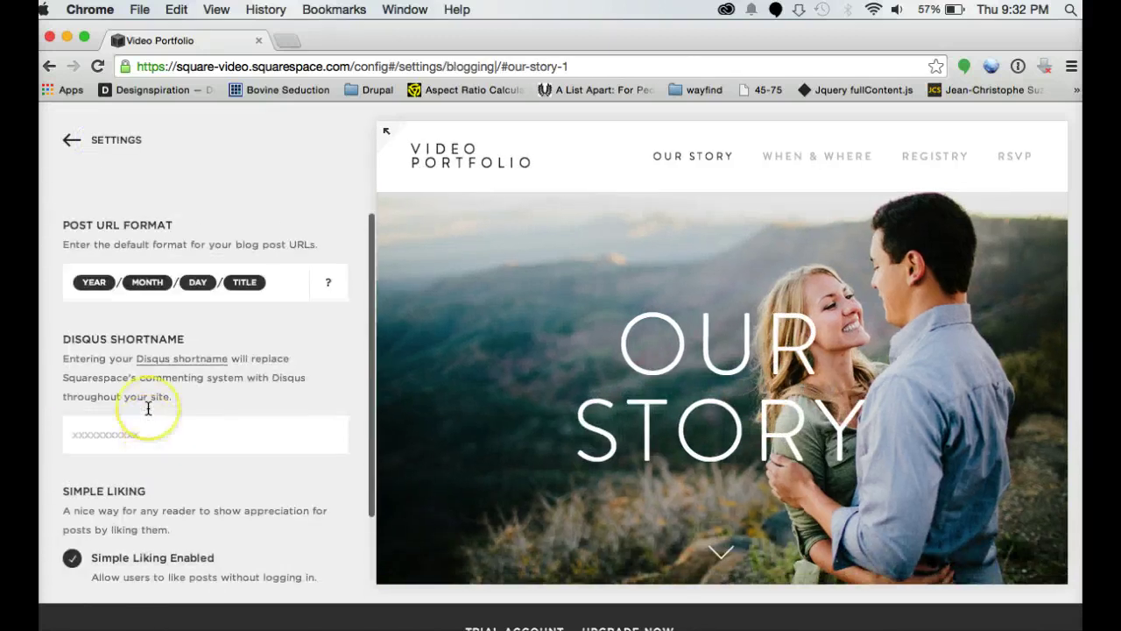
pyautogui.scroll(-1, 96, 260)
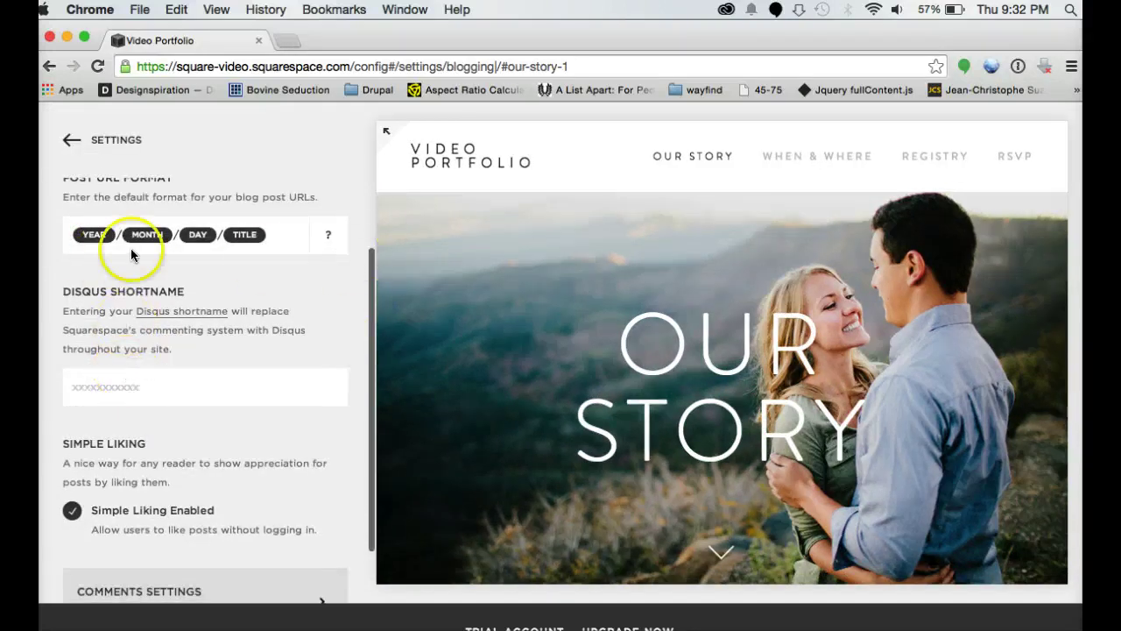
pyautogui.scroll(-2, 116, 257)
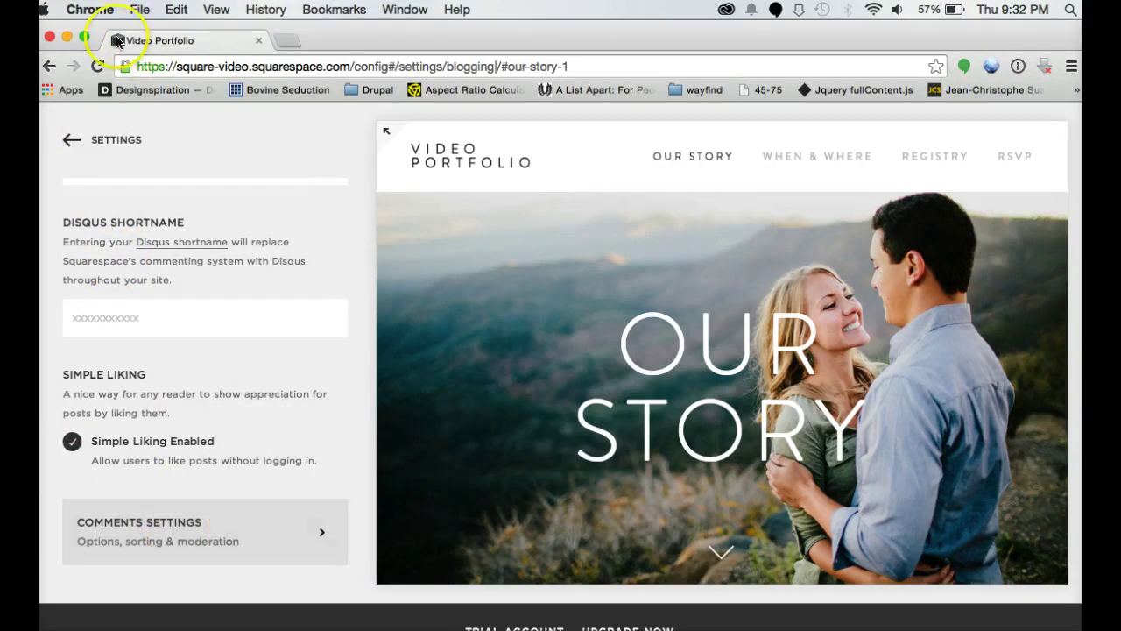
pyautogui.click(73, 140)
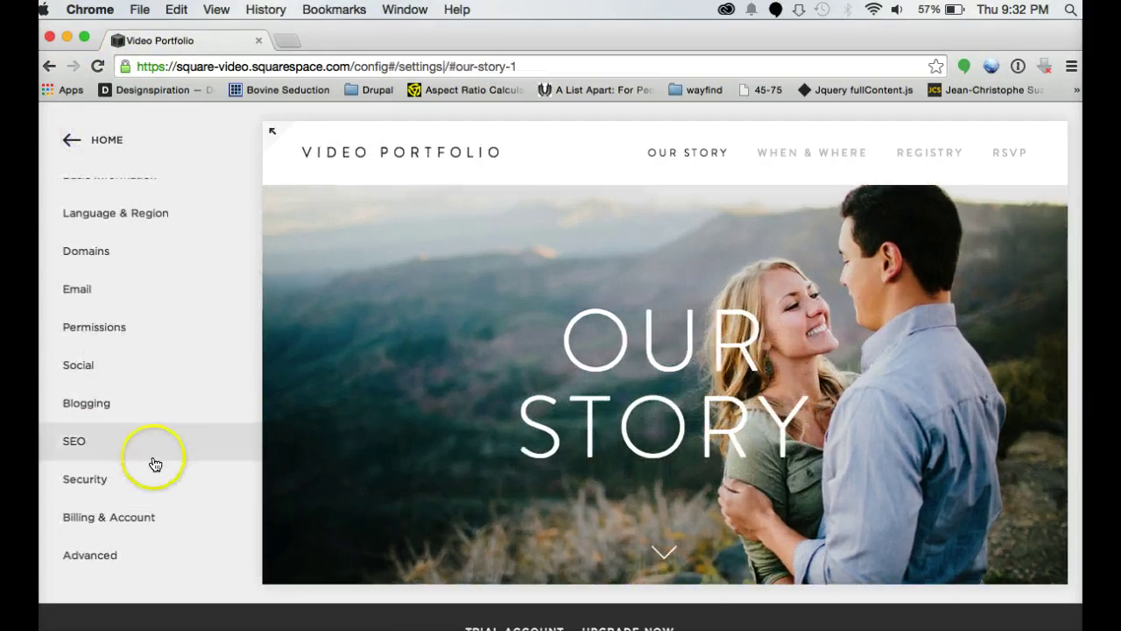
pyautogui.scroll(-1, 115, 508)
pyautogui.click(74, 431)
pyautogui.scroll(-2, 180, 372)
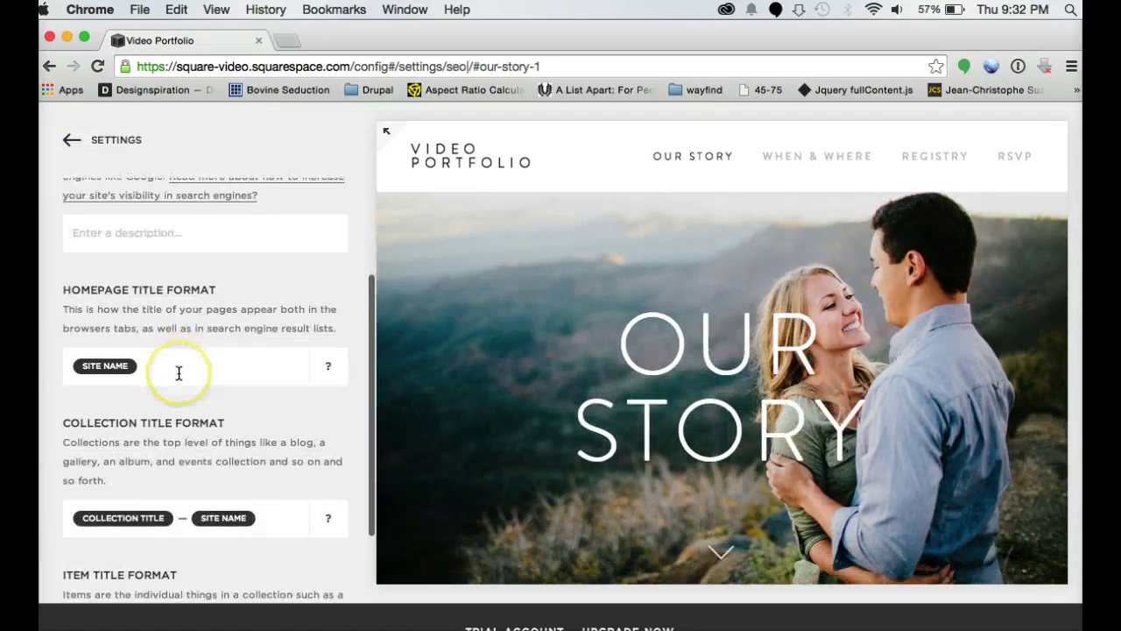
pyautogui.scroll(1, 97, 333)
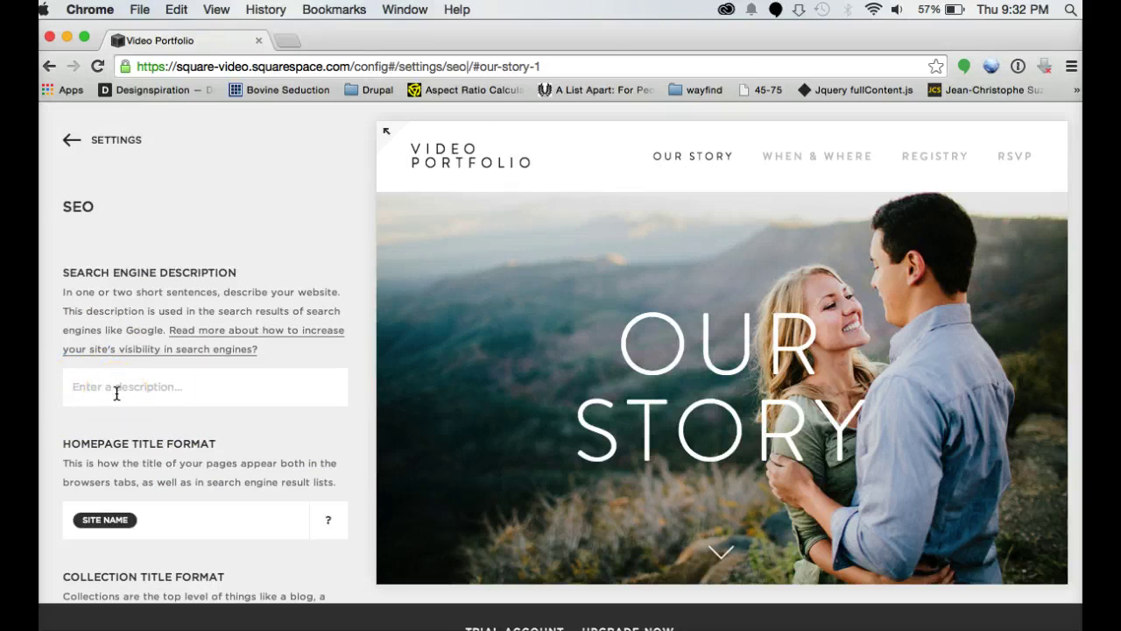
pyautogui.scroll(-5, 116, 393)
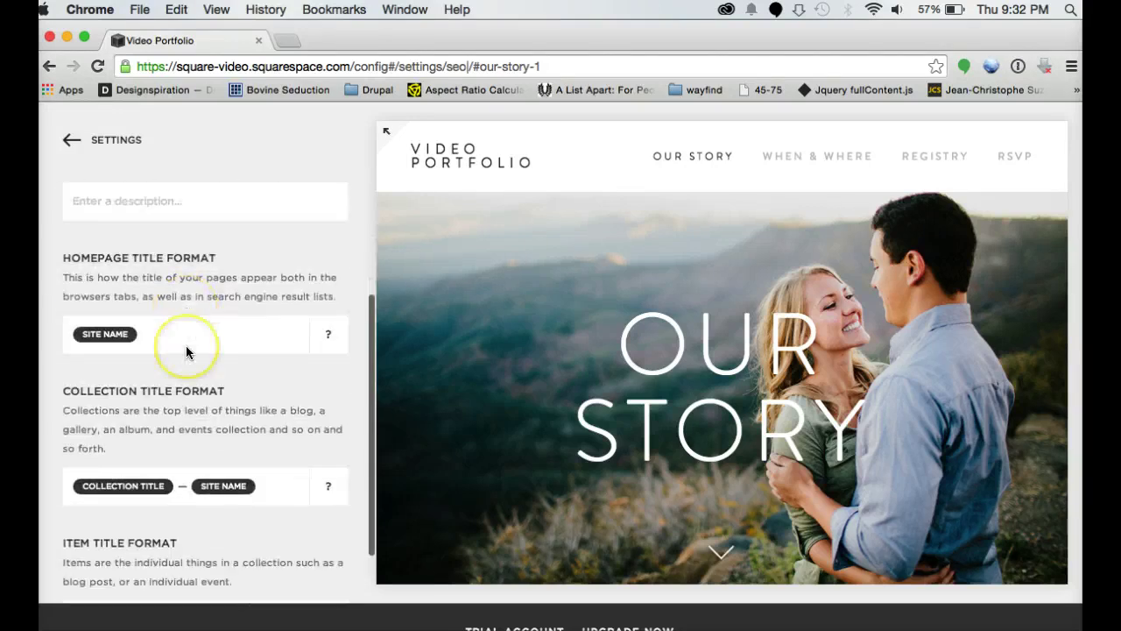
pyautogui.scroll(-2, 186, 345)
pyautogui.scroll(4, 201, 465)
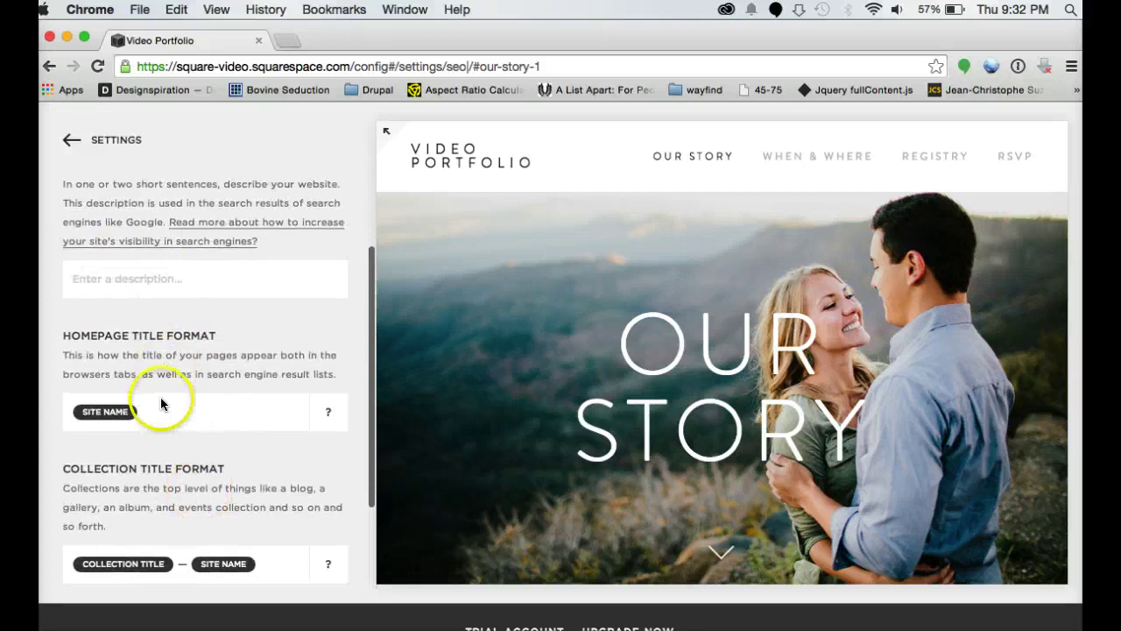
pyautogui.scroll(-3, 163, 380)
pyautogui.scroll(1, 165, 439)
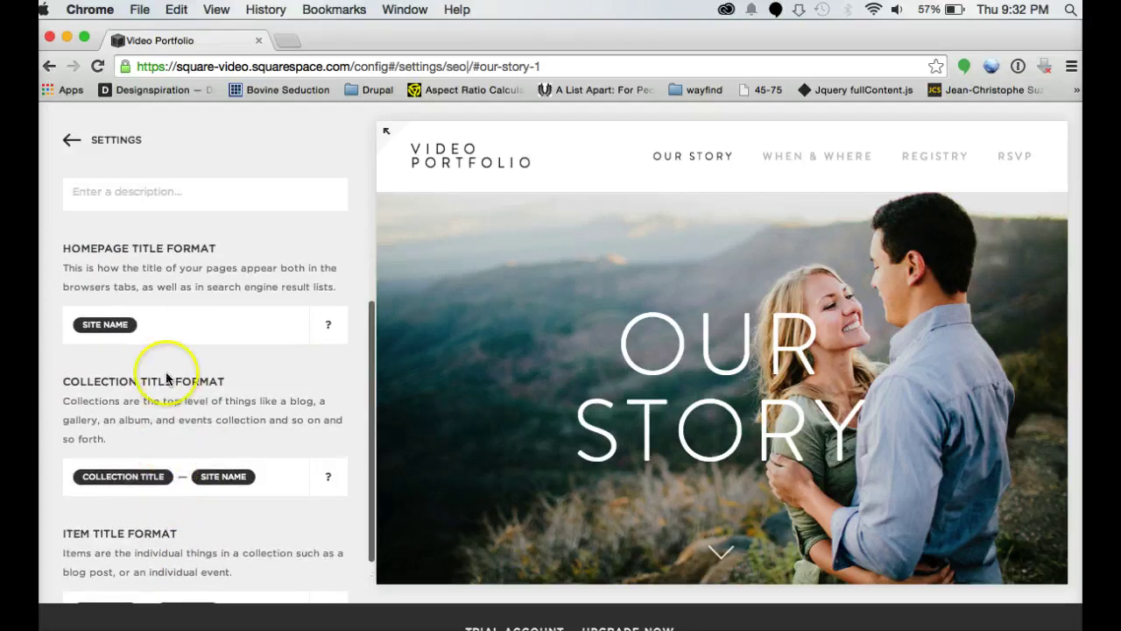
# Check Security's empty site-wide password, then open Advanced settings (404, Code Injection, URL Mappings).
pyautogui.click(96, 142)
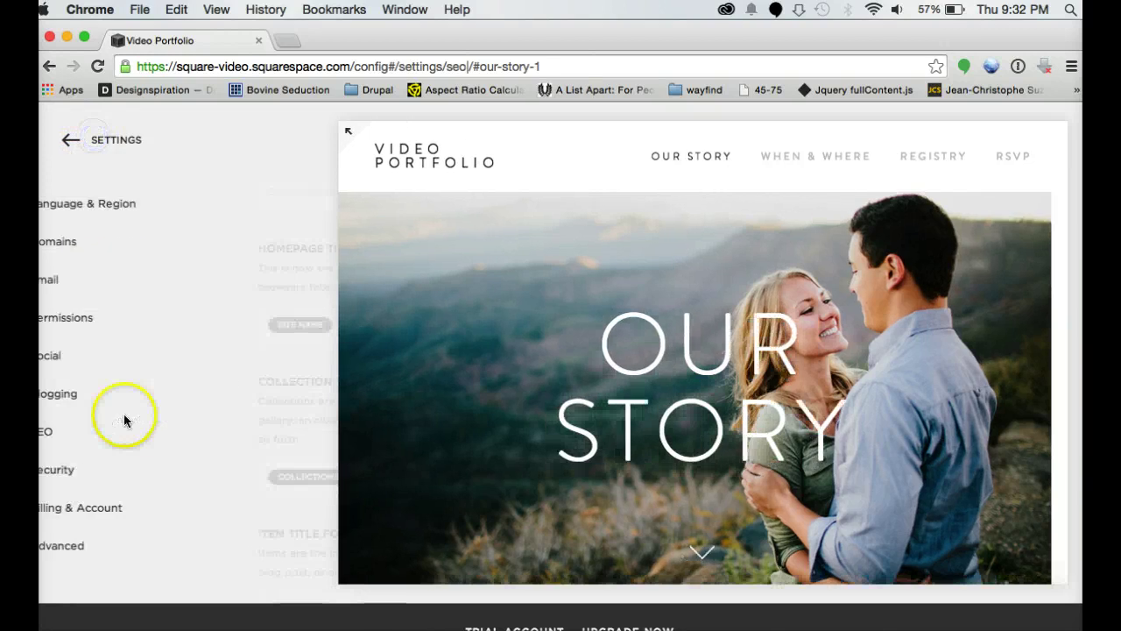
pyautogui.click(113, 474)
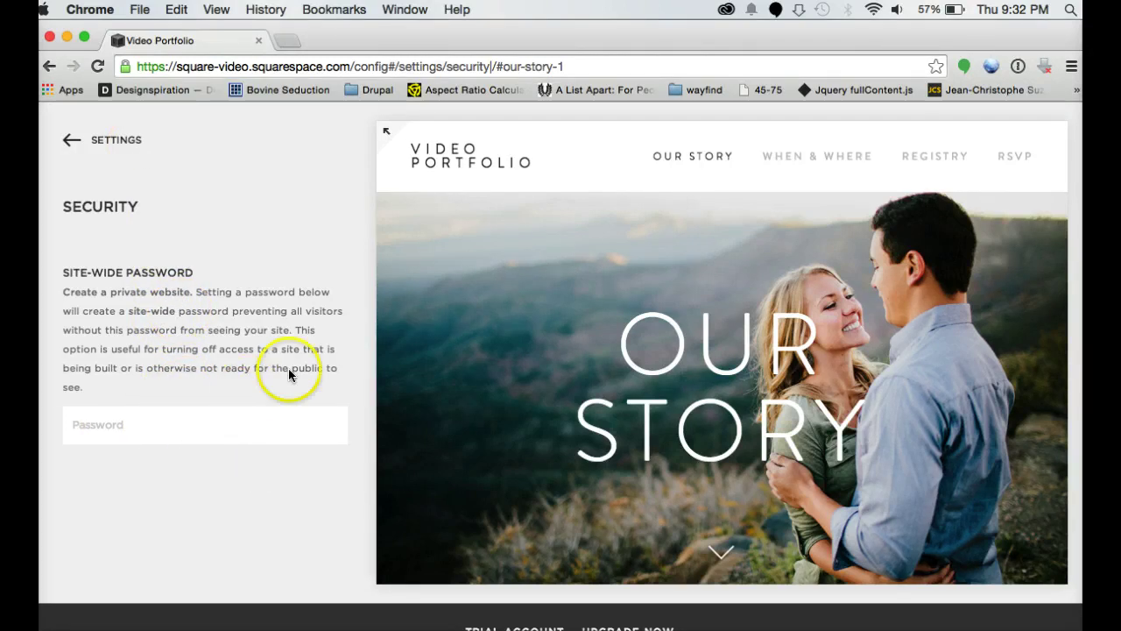
pyautogui.click(92, 153)
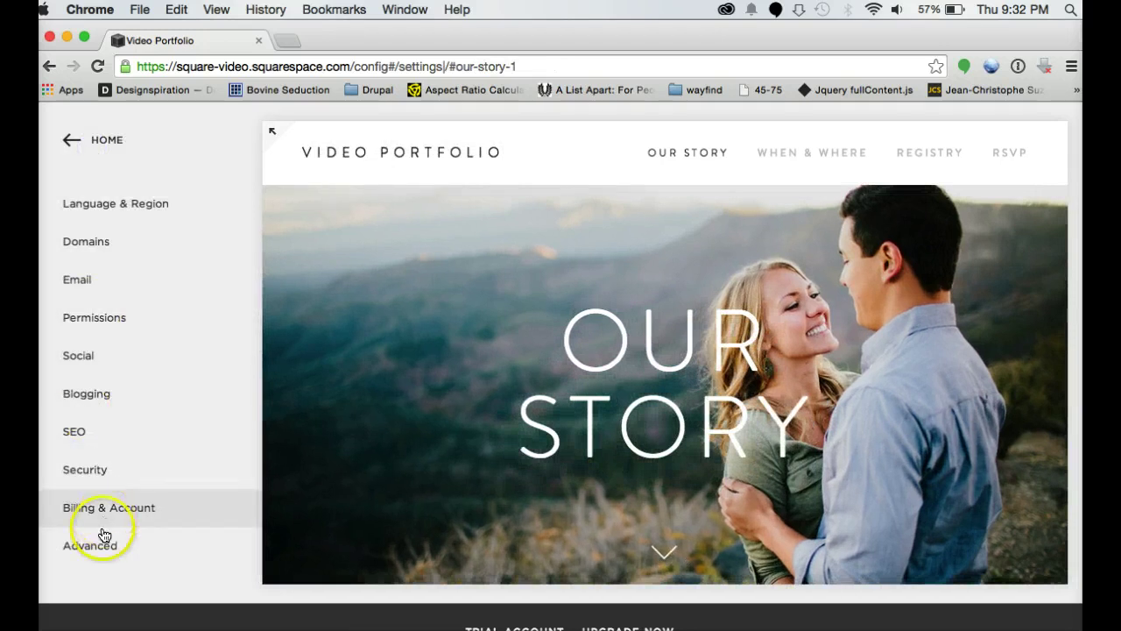
pyautogui.click(99, 555)
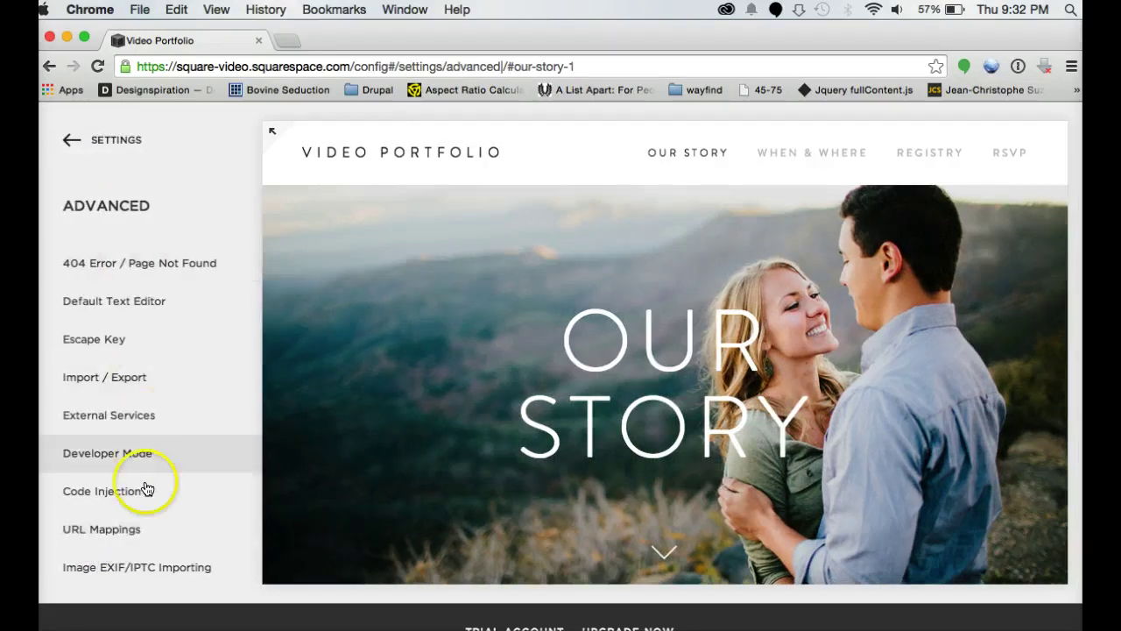
# Leave Settings for the main dashboard menu beside the Video Portfolio Our Story preview.
pyautogui.click(107, 156)
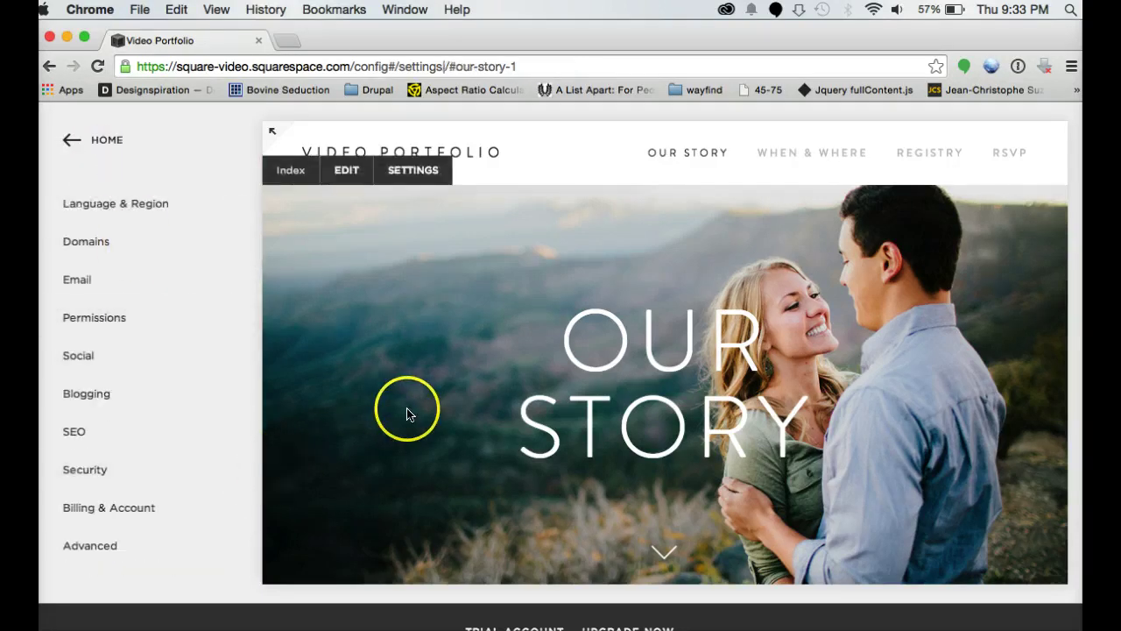
pyautogui.scroll(-1, 309, 205)
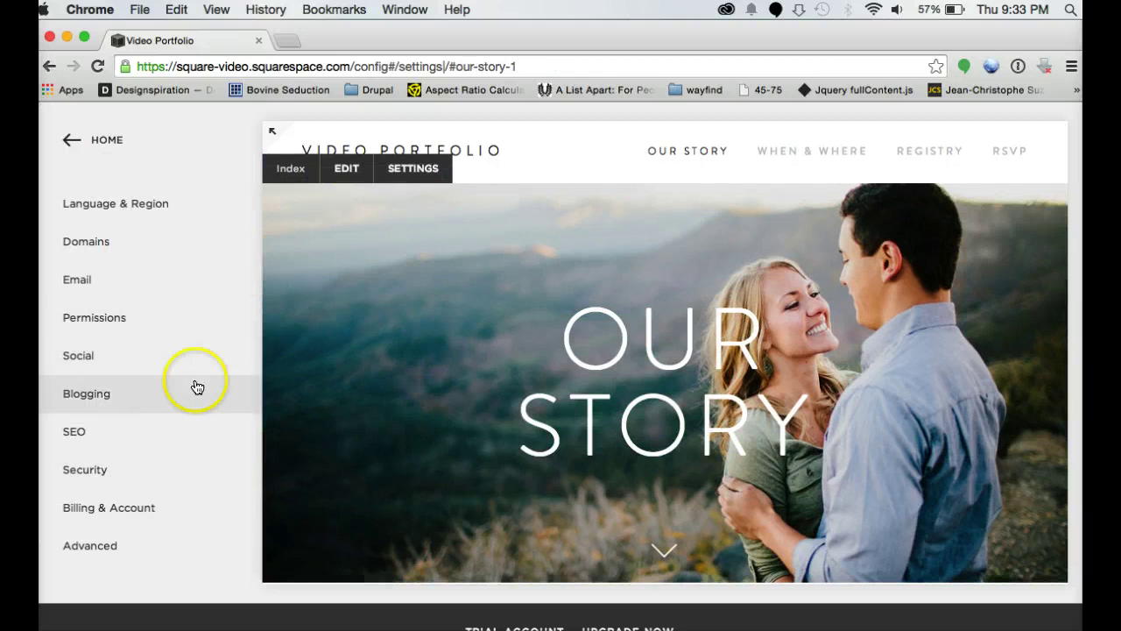
pyautogui.click(105, 154)
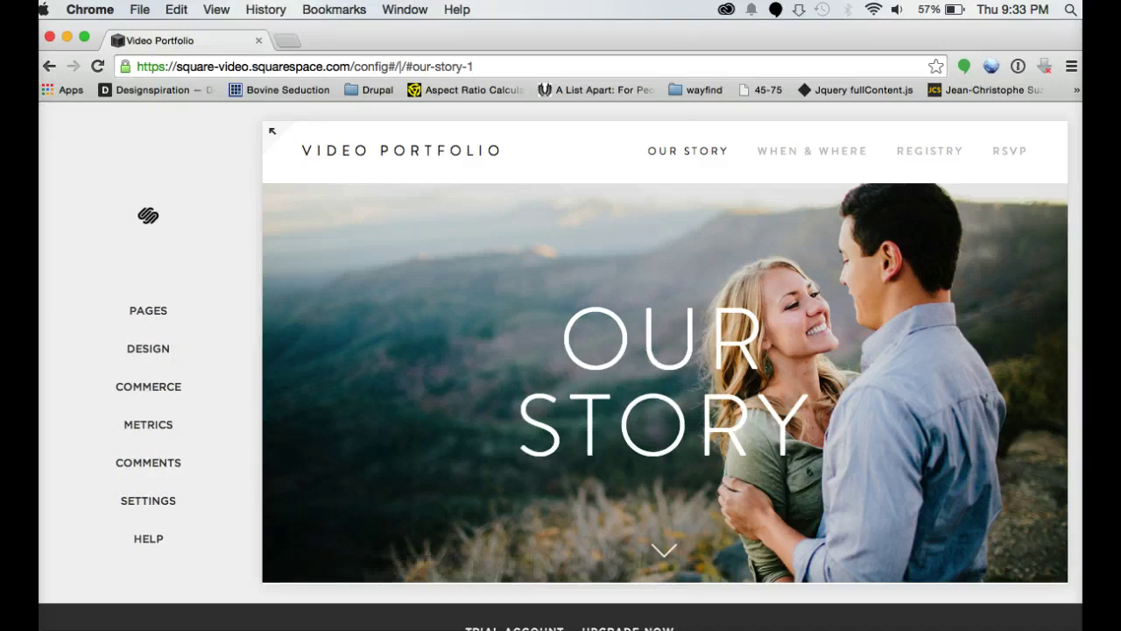
pyautogui.click(317, 524)
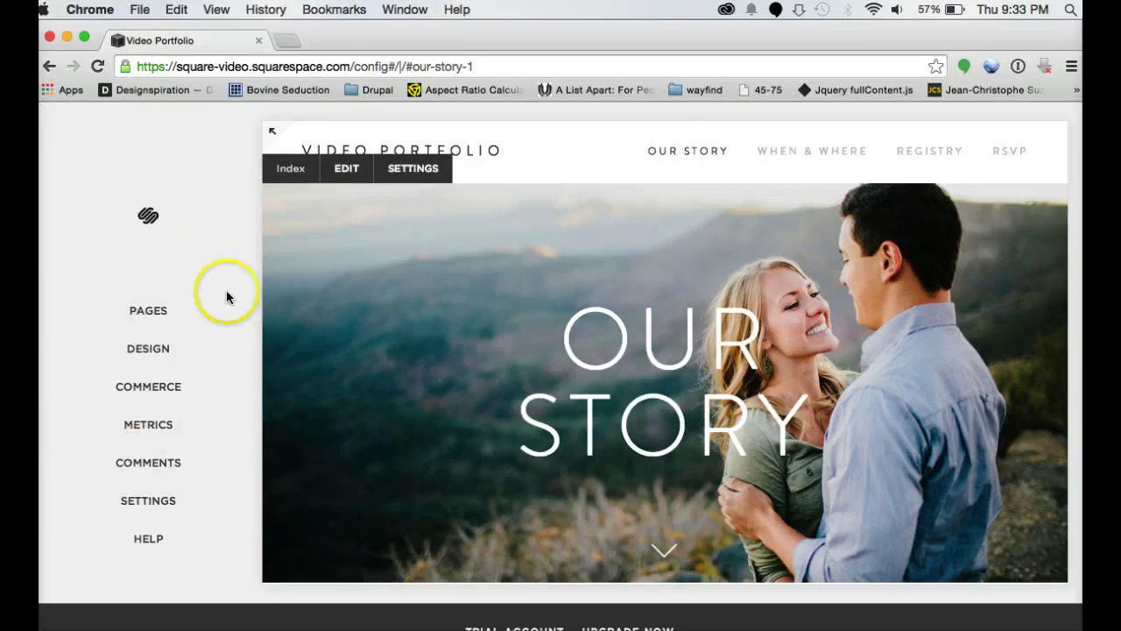
pyautogui.scroll(-2, 429, 433)
pyautogui.scroll(2, 429, 434)
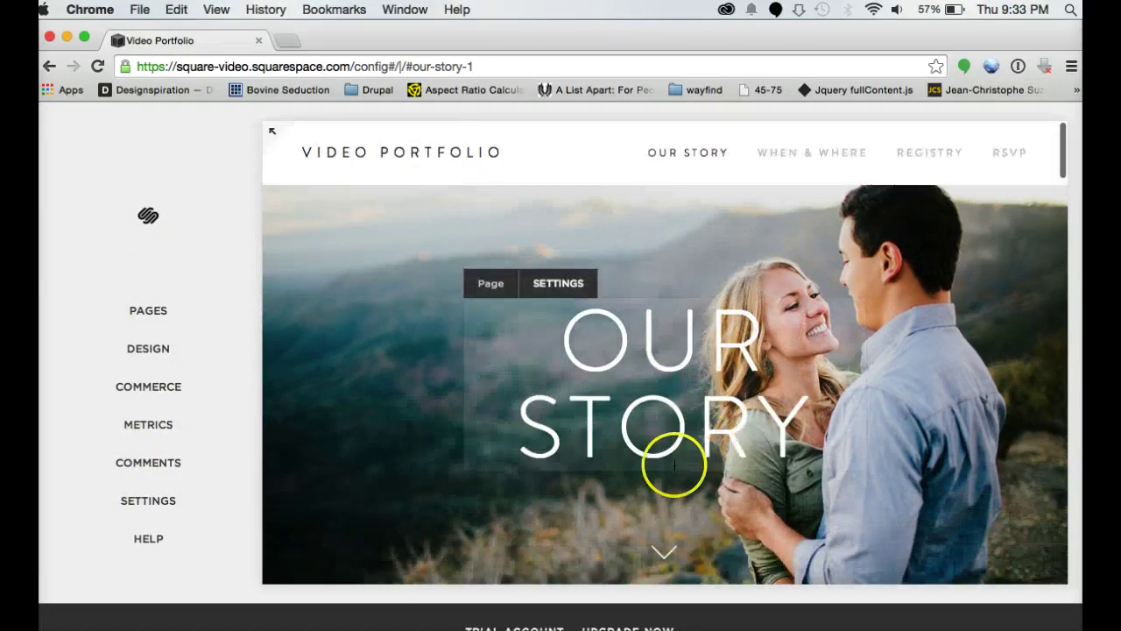